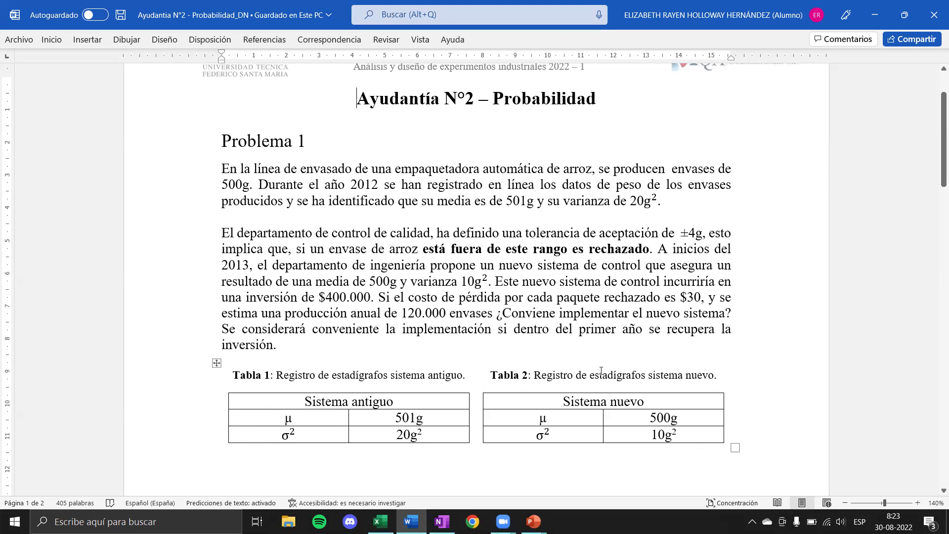
Step: Switch to the Excel workbook and enter the Sistema Antiguo mean as 501 and its variance as 20 in C3 and C4
{"action": "left_click", "coordinate": [380, 521]}
{"action": "left_click", "coordinate": [216, 227]}
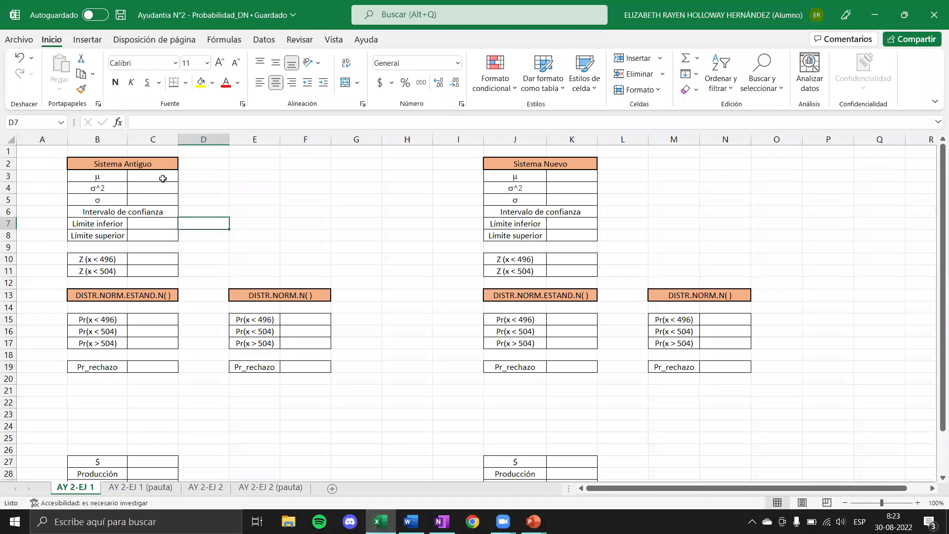
{"action": "left_click", "coordinate": [163, 178]}
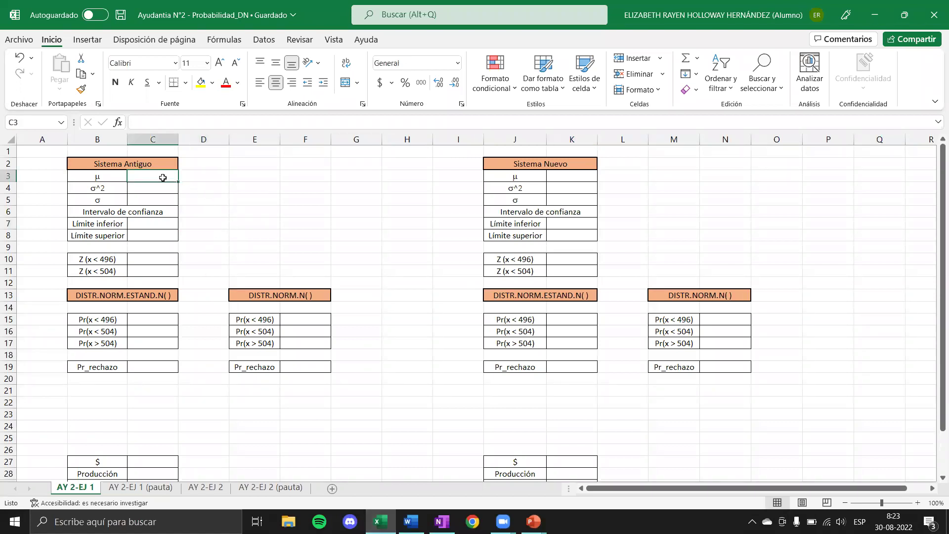
{"action": "scroll", "coordinate": [163, 178], "scroll_direction": "up", "scroll_amount": 3, "text": "ctrl"}
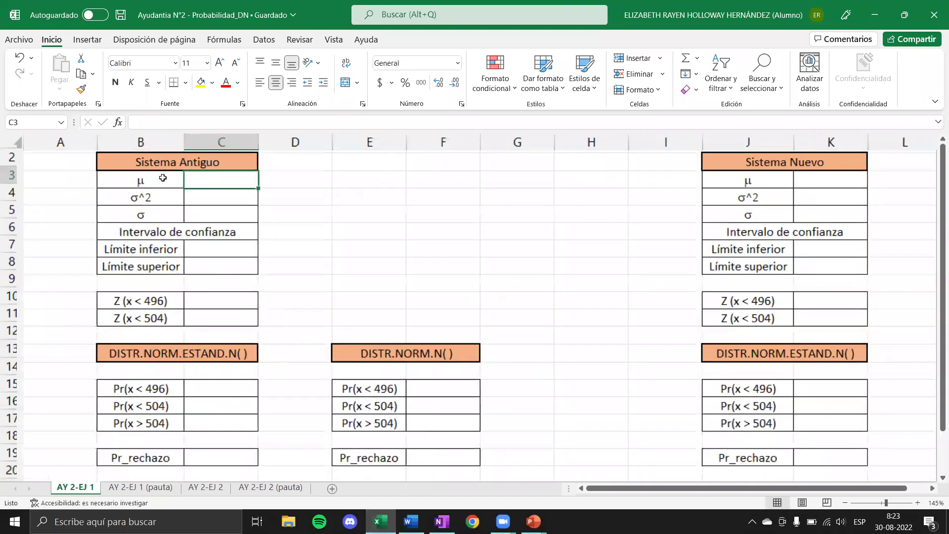
{"action": "type", "text": "501"}
{"action": "key", "text": "Return"}
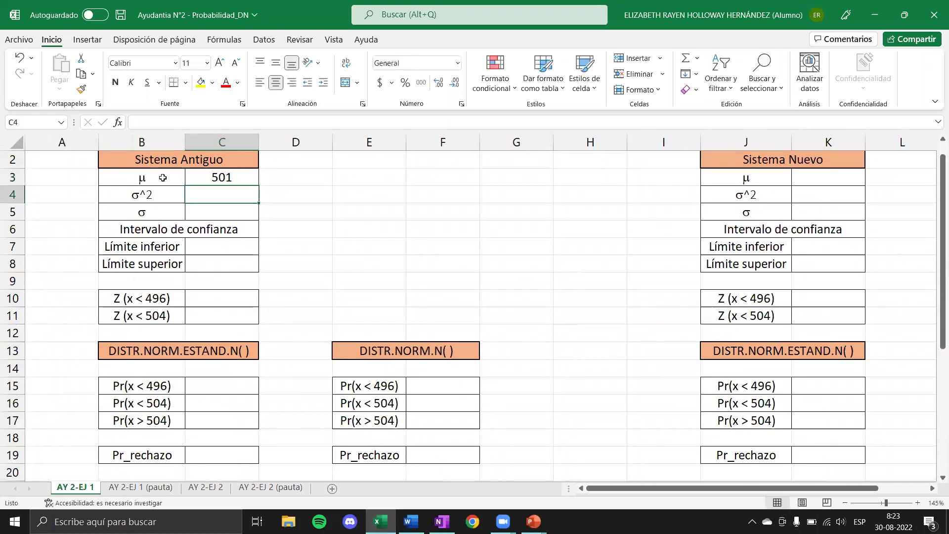
{"action": "type", "text": "20"}
{"action": "key", "text": "Return"}
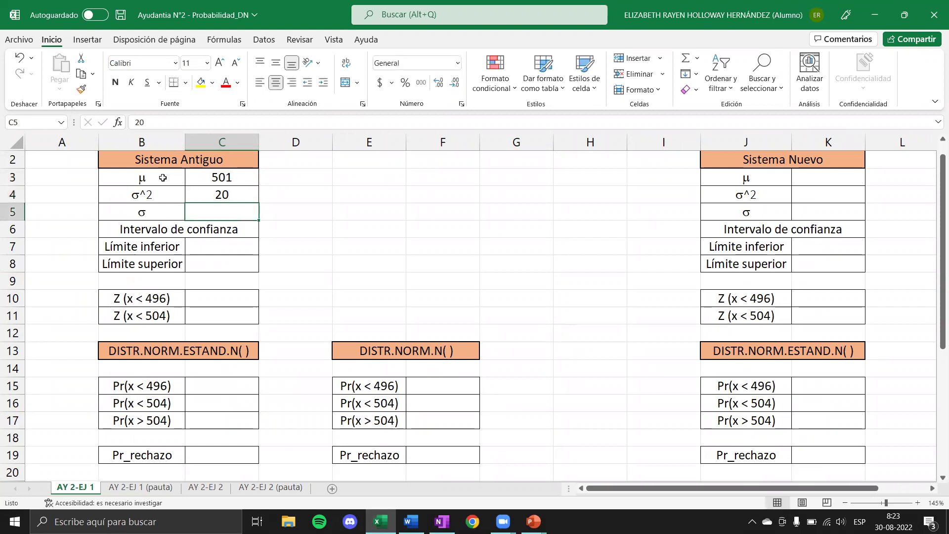
Step: Calculate the Sistema Antiguo standard deviation in C5 as the square root of the variance with =RAIZ(C4)
{"action": "type", "text": "="}
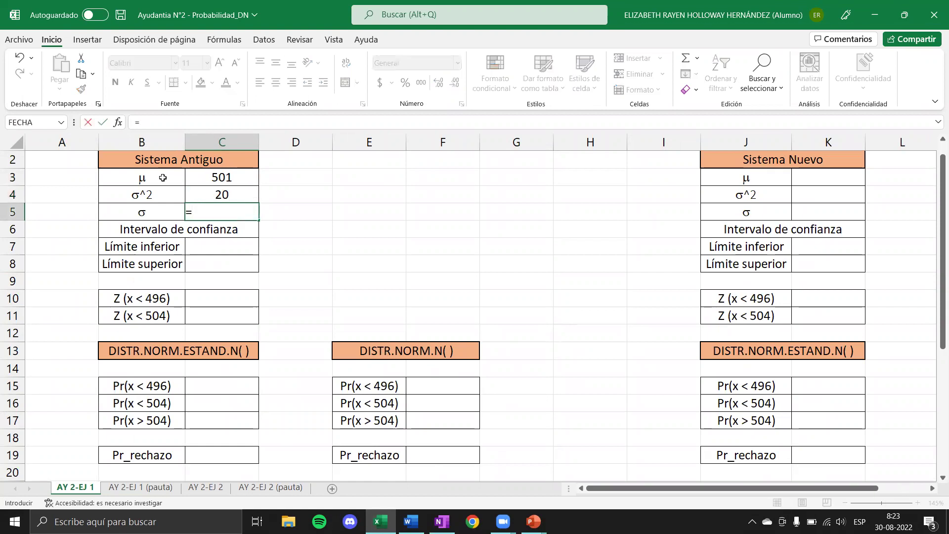
{"action": "type", "text": "rai"}
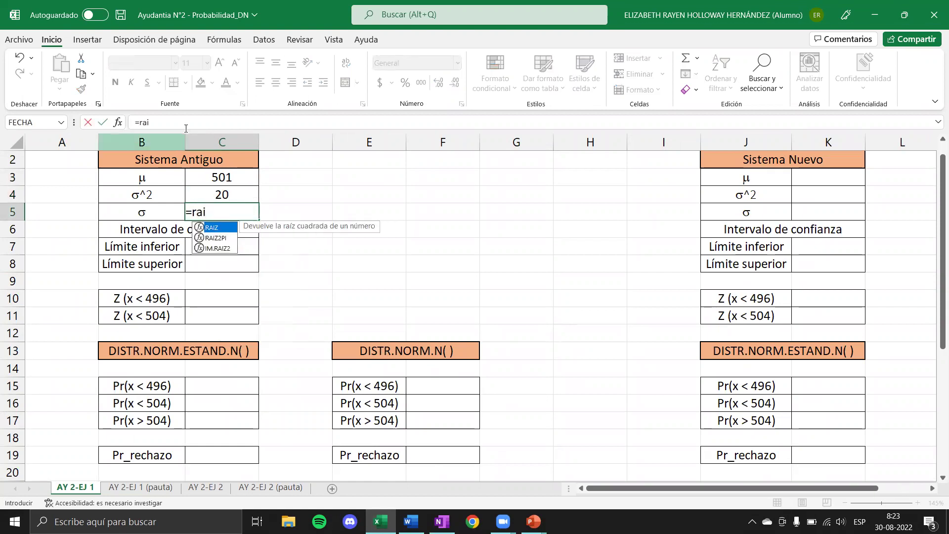
{"action": "double_click", "coordinate": [232, 228]}
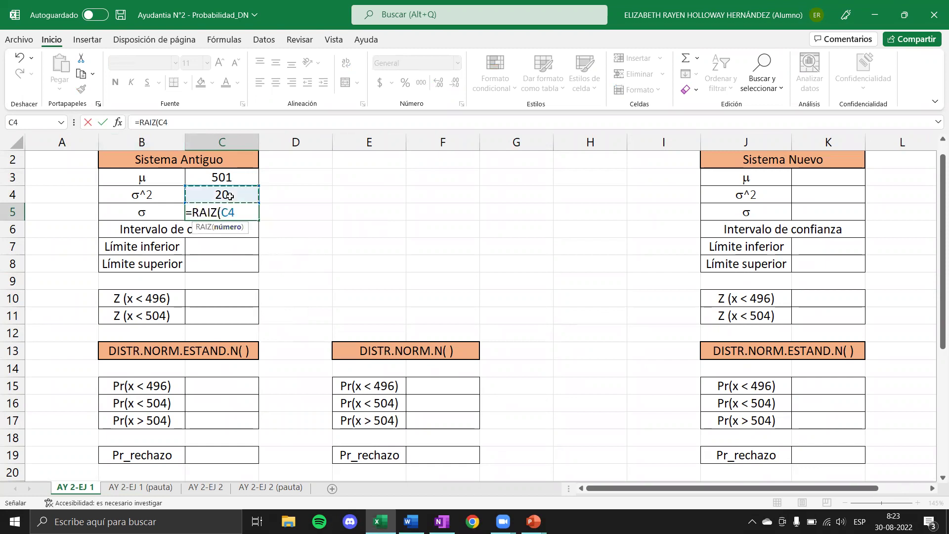
{"action": "left_click", "coordinate": [228, 195]}
{"action": "key", "text": "Return"}
Step: Format the Sistema Antiguo standard deviation in C5 to show two decimal places
{"action": "left_click", "coordinate": [247, 210]}
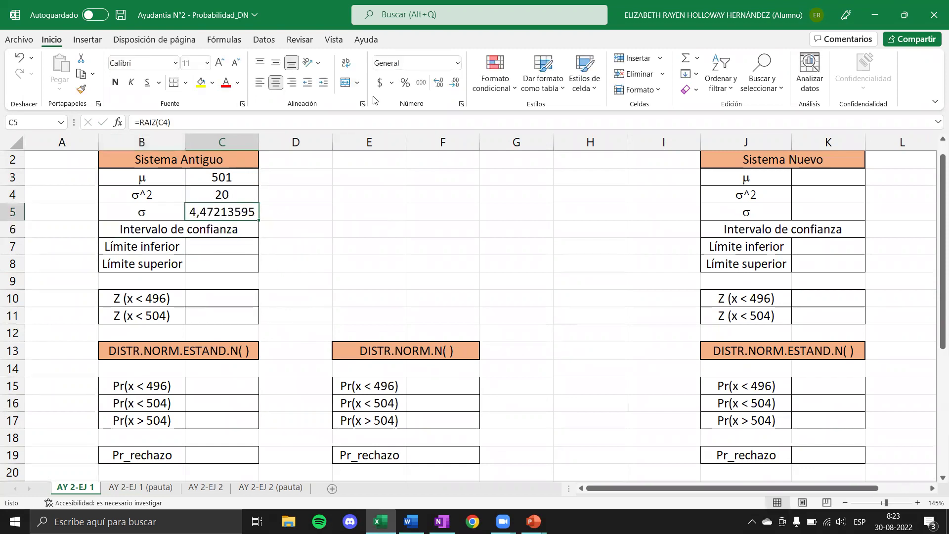
{"action": "left_click", "coordinate": [451, 92]}
{"action": "left_click", "coordinate": [451, 92]}
{"action": "left_click", "coordinate": [451, 92]}
{"action": "left_click", "coordinate": [451, 92]}
{"action": "left_click", "coordinate": [452, 92]}
{"action": "left_click", "coordinate": [452, 92]}
{"action": "left_click", "coordinate": [451, 92]}
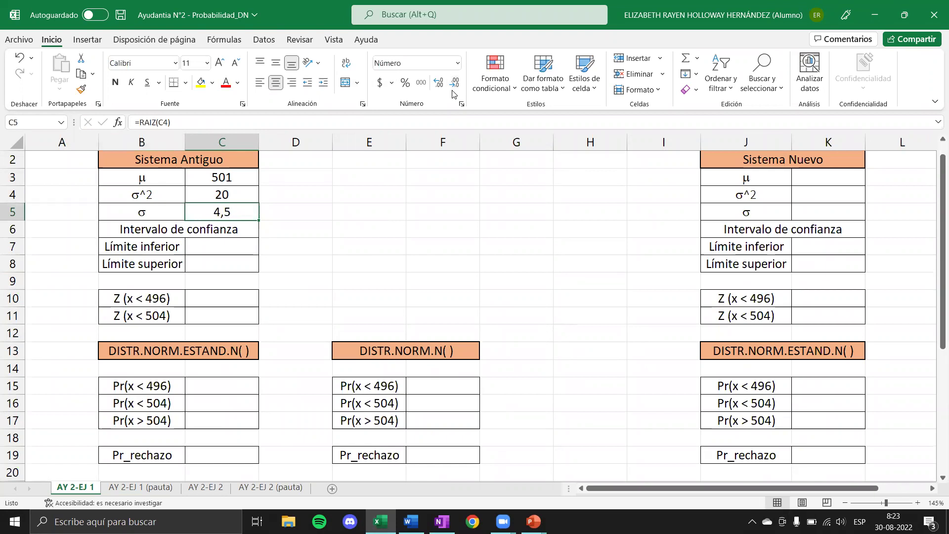
{"action": "left_click", "coordinate": [434, 88]}
Step: Switch to the Word problem statement and highlight the 500g package size and the ±4g acceptance tolerance
{"action": "left_click", "coordinate": [254, 245]}
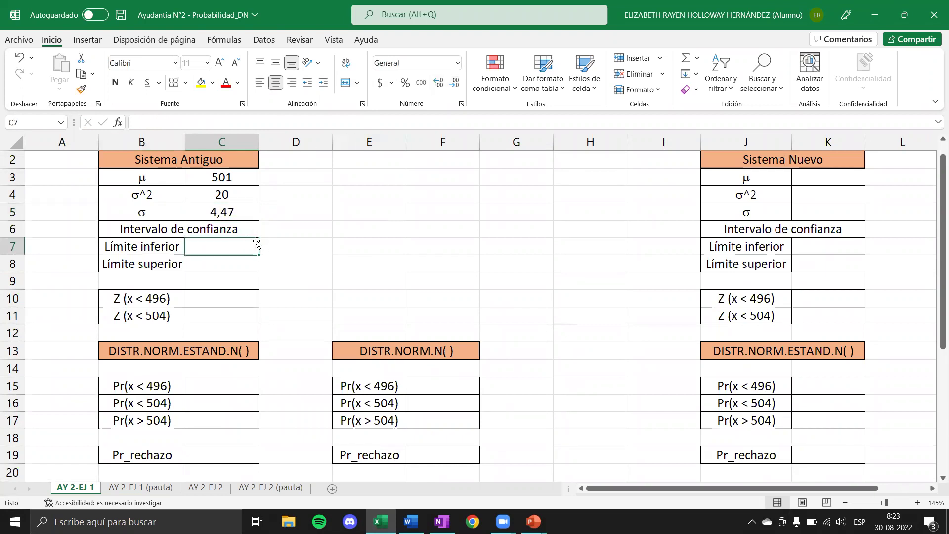
{"action": "key", "text": "alt+Tab"}
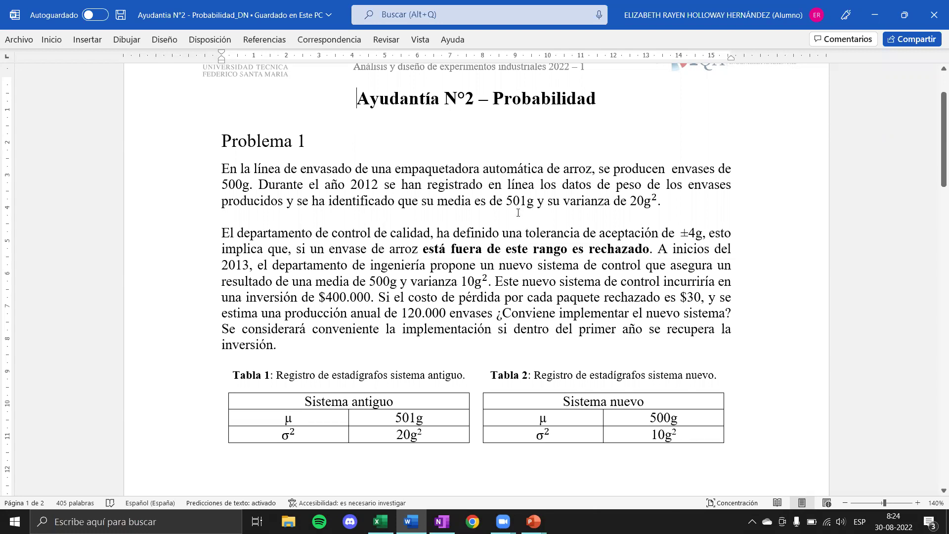
{"action": "double_click", "coordinate": [633, 169]}
{"action": "left_click_drag", "start_coordinate": [666, 184], "coordinate": [239, 185]}
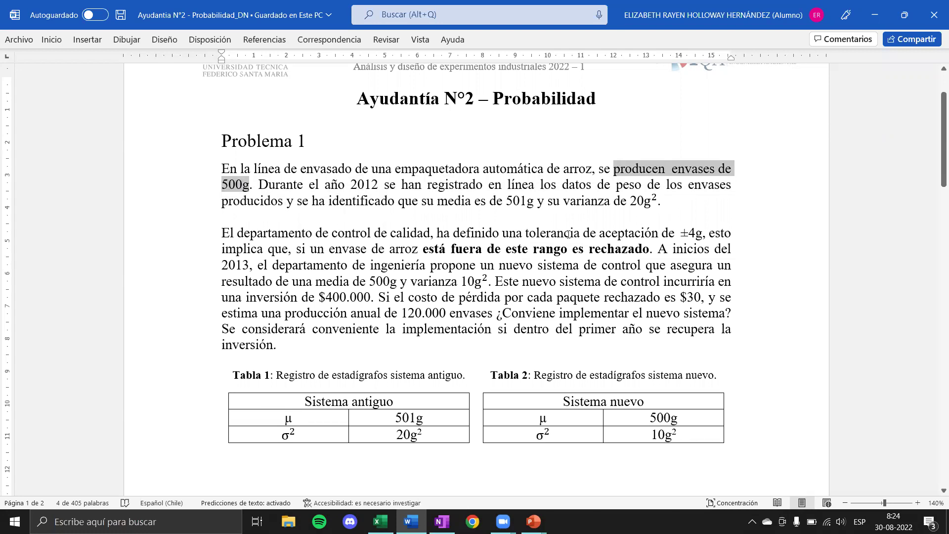
{"action": "key", "text": "alt+Tab"}
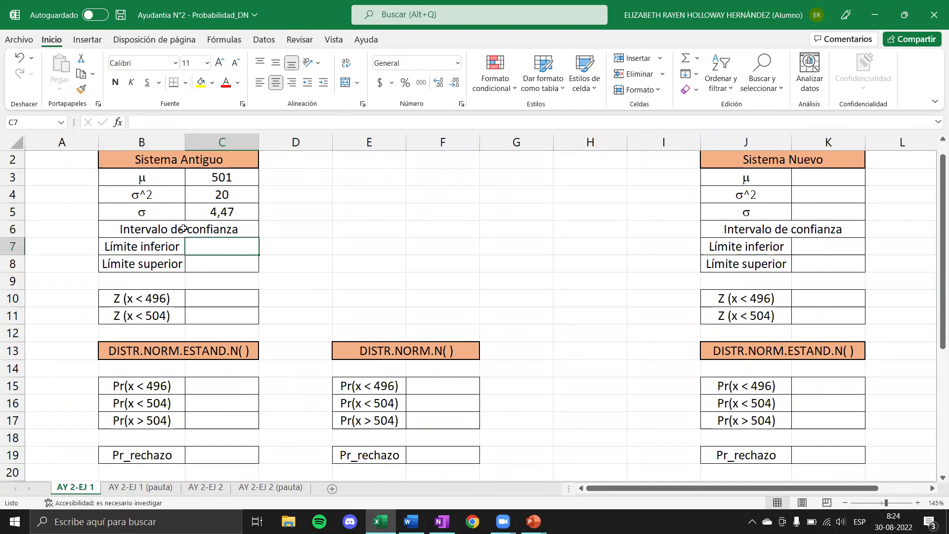
{"action": "key", "text": "alt+Tab"}
{"action": "left_click_drag", "start_coordinate": [475, 233], "coordinate": [700, 239]}
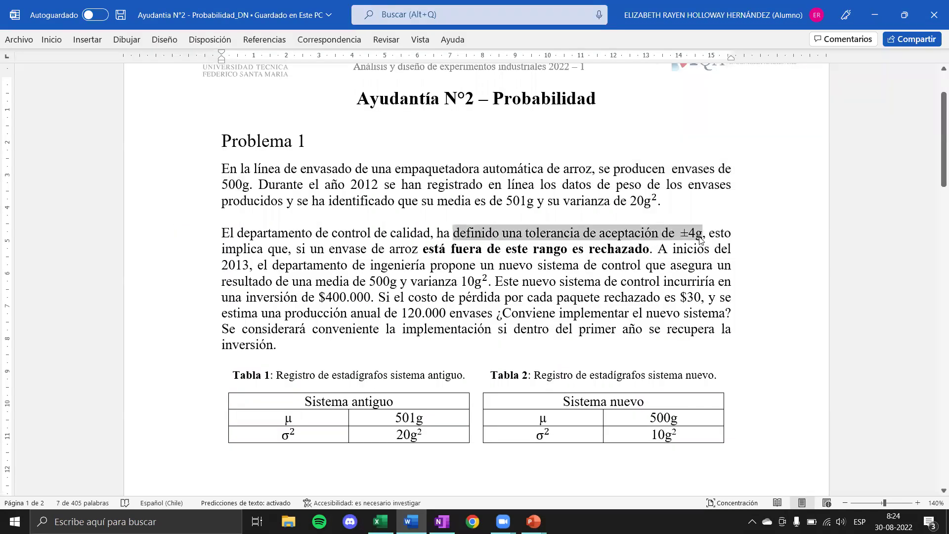
Step: In the Excel workbook, enter the Sistema Antiguo lower limit as =500-4 in C7 and the upper limit as =500+4 in C8
{"action": "key", "text": "alt+Tab"}
{"action": "type", "text": "=500-4"}
{"action": "key", "text": "Return"}
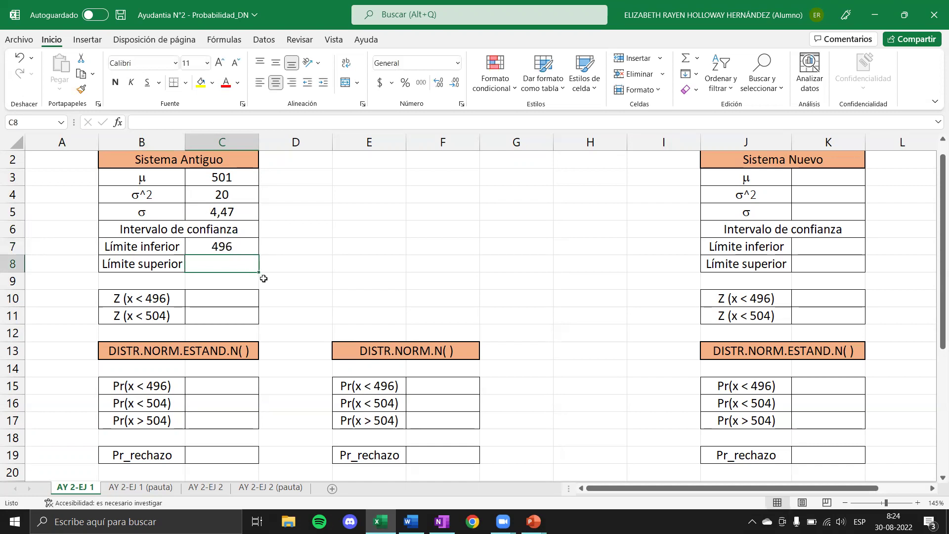
{"action": "type", "text": "=500+4"}
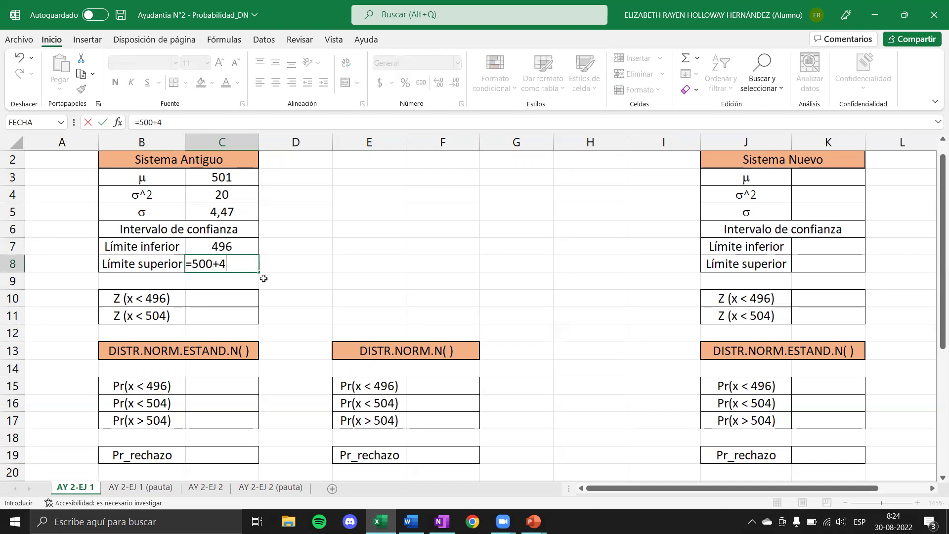
{"action": "key", "text": "Return"}
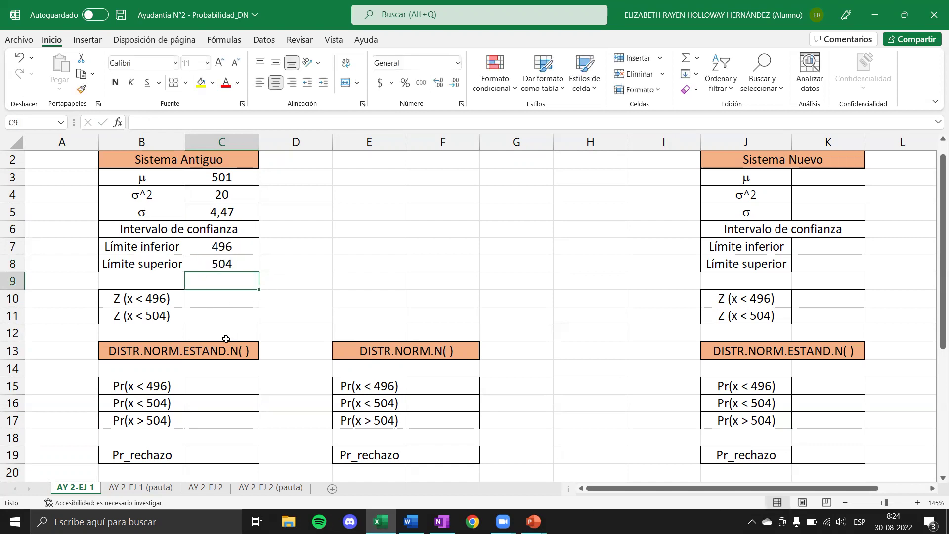
Step: Switch to OneNote to examine the normal curve sketch and the rejection probability expression, and return to the Excel workbook
{"action": "key", "text": "alt+Tab"}
{"action": "key", "text": "Tab"}
{"action": "key", "text": "Tab"}
{"action": "key", "text": "Tab"}
{"action": "key", "text": "Tab"}
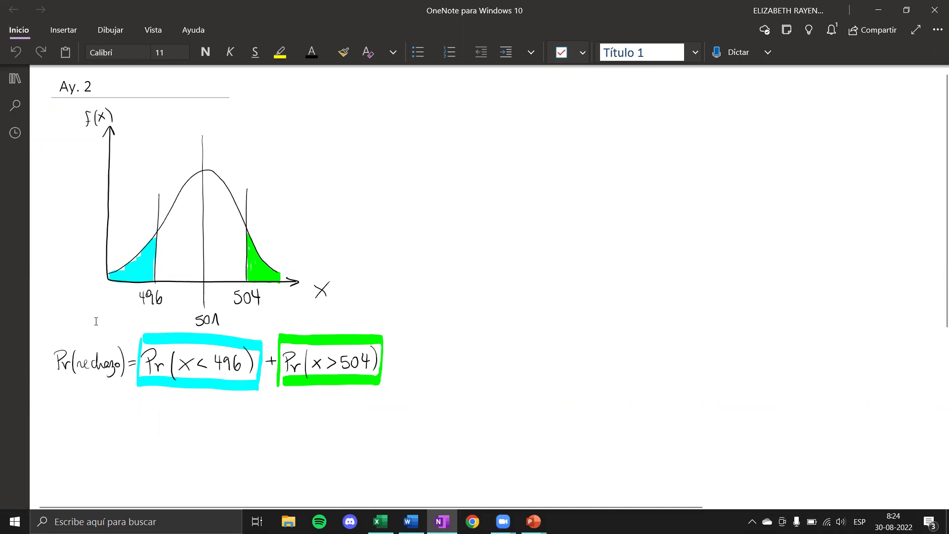
{"action": "key", "text": "alt+Tab"}
Step: Switch to the PowerPoint presentation and show the Adimensionalización slide with the Z variable formula
{"action": "left_click", "coordinate": [225, 299]}
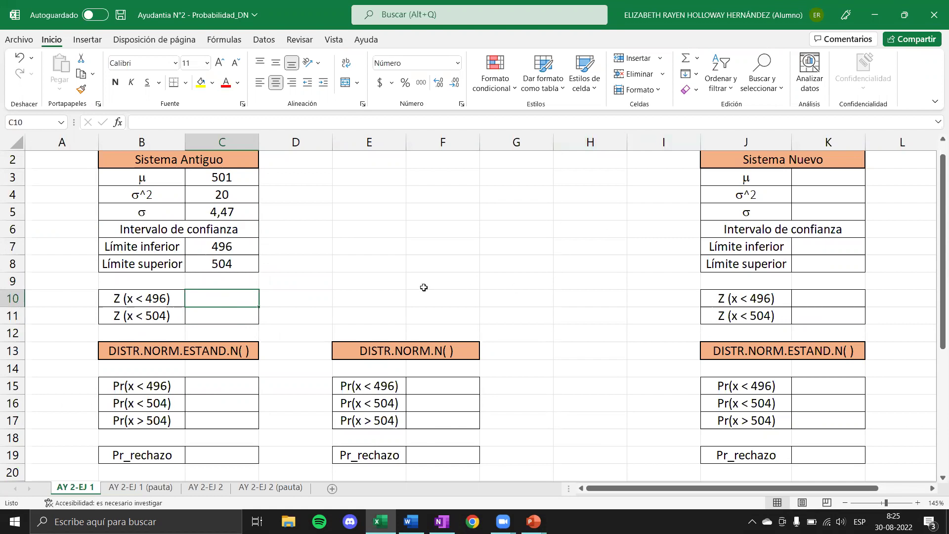
{"action": "key", "text": "alt+Tab"}
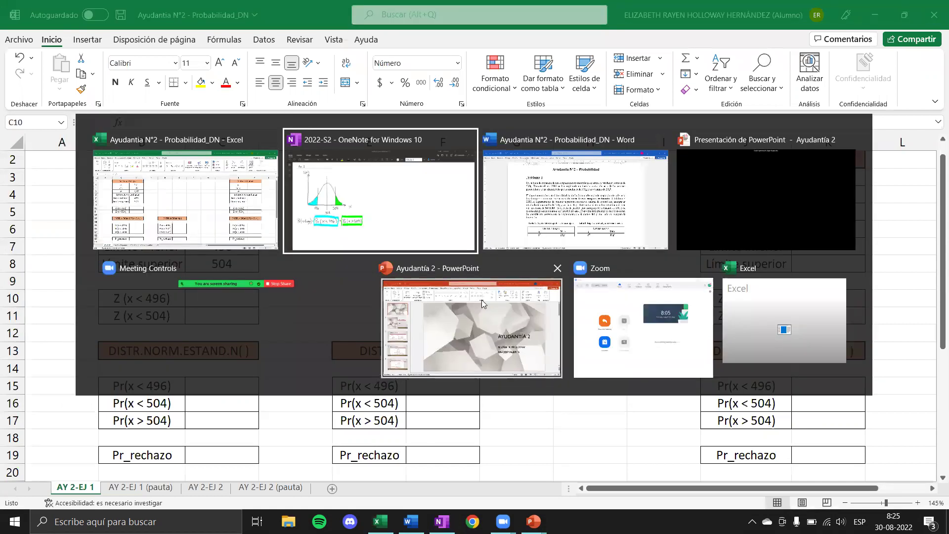
{"action": "left_click", "coordinate": [481, 300]}
{"action": "left_click", "coordinate": [89, 310]}
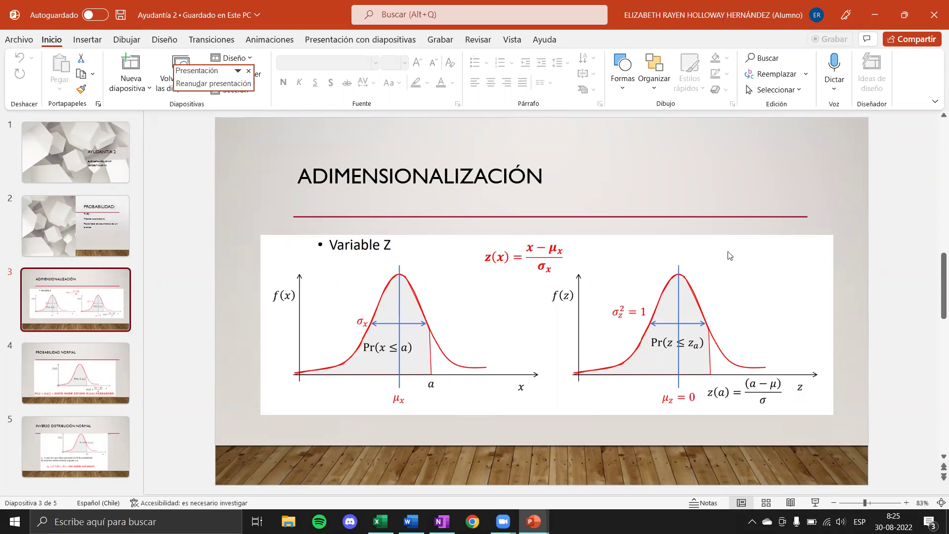
Step: Return to the Excel workbook and calculate Z (x < 496) for Sistema Antiguo in C10 with =(C7-C3)/C5
{"action": "key", "text": "alt+Tab"}
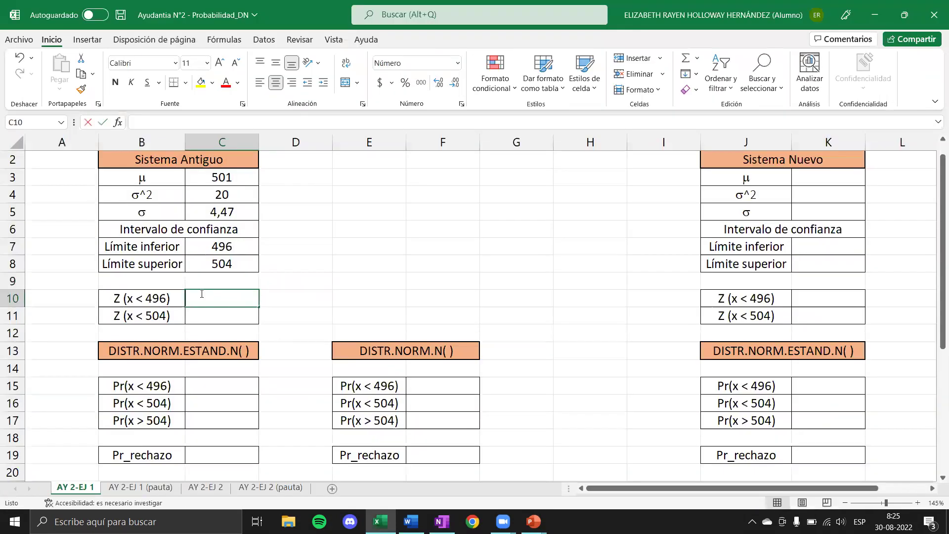
{"action": "type", "text": "="}
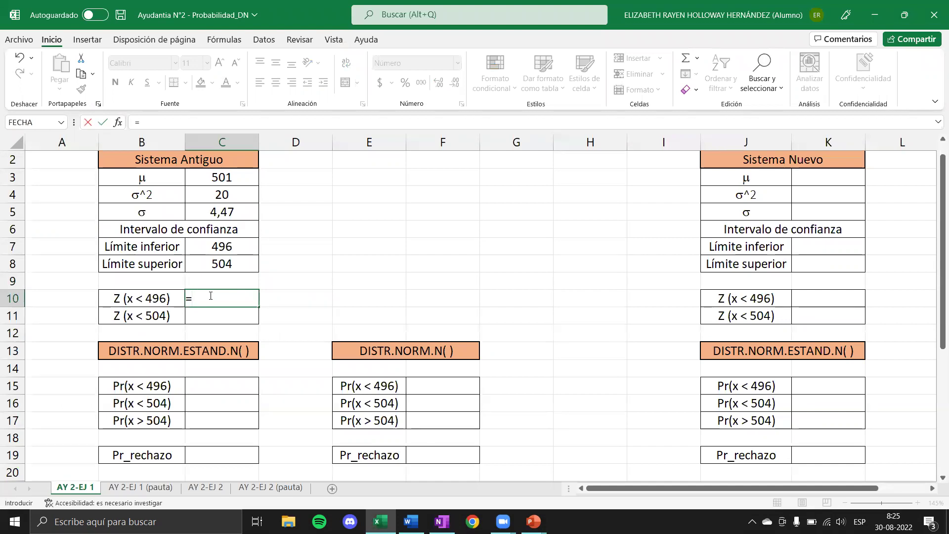
{"action": "left_click", "coordinate": [233, 246]}
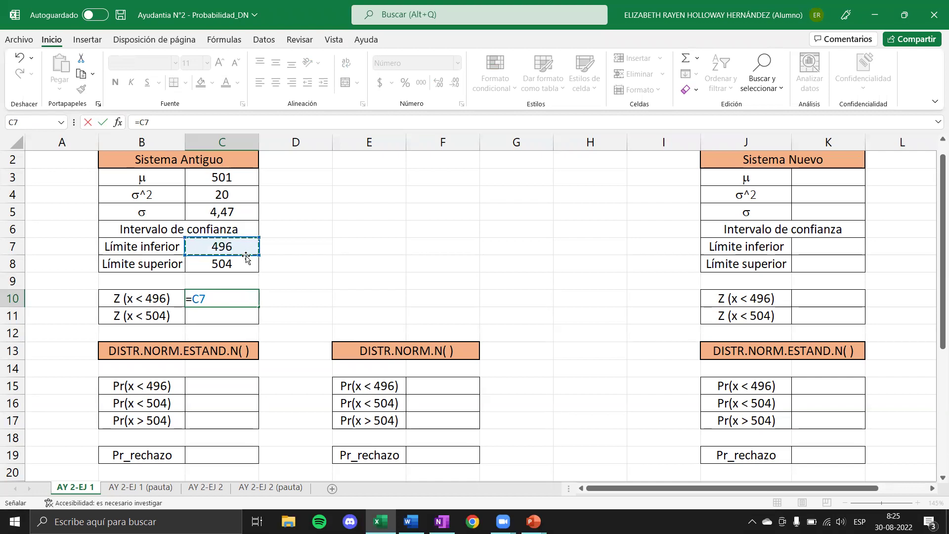
{"action": "type", "text": "-"}
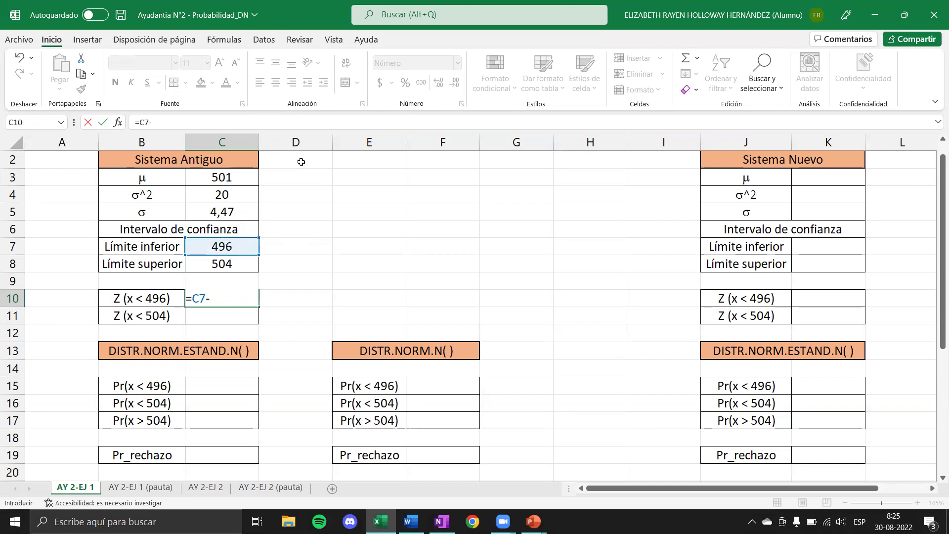
{"action": "left_click", "coordinate": [217, 177]}
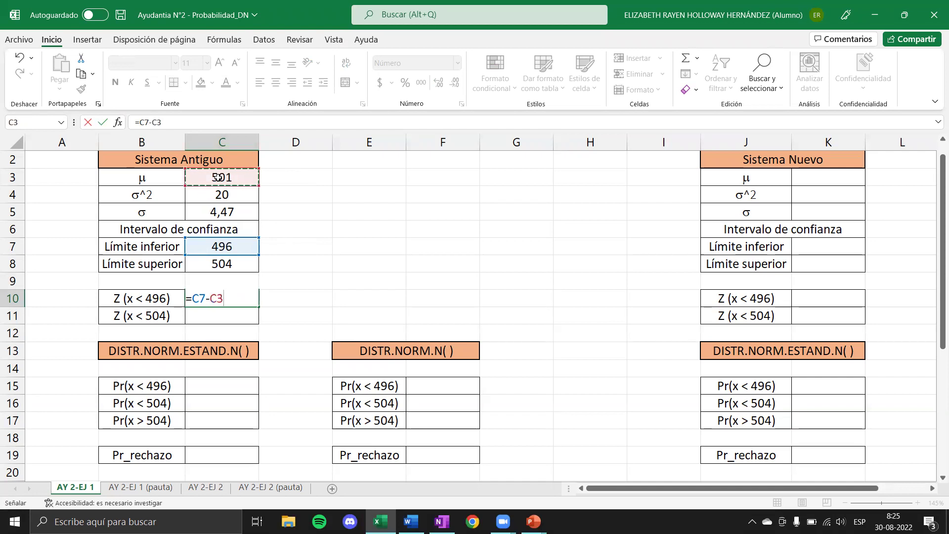
{"action": "type", "text": ")"}
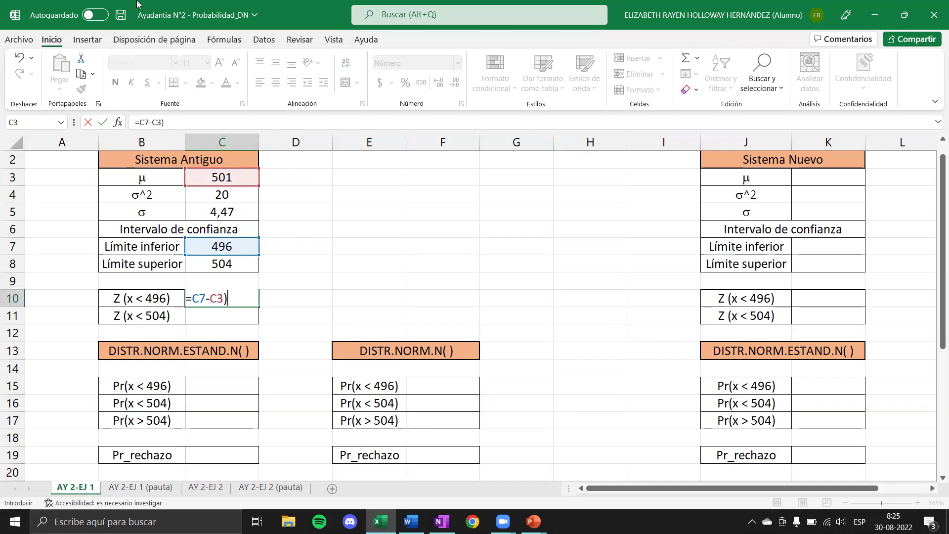
{"action": "key", "text": "F2"}
{"action": "key", "text": "Home"}
{"action": "key", "text": "Right"}
{"action": "type", "text": "("}
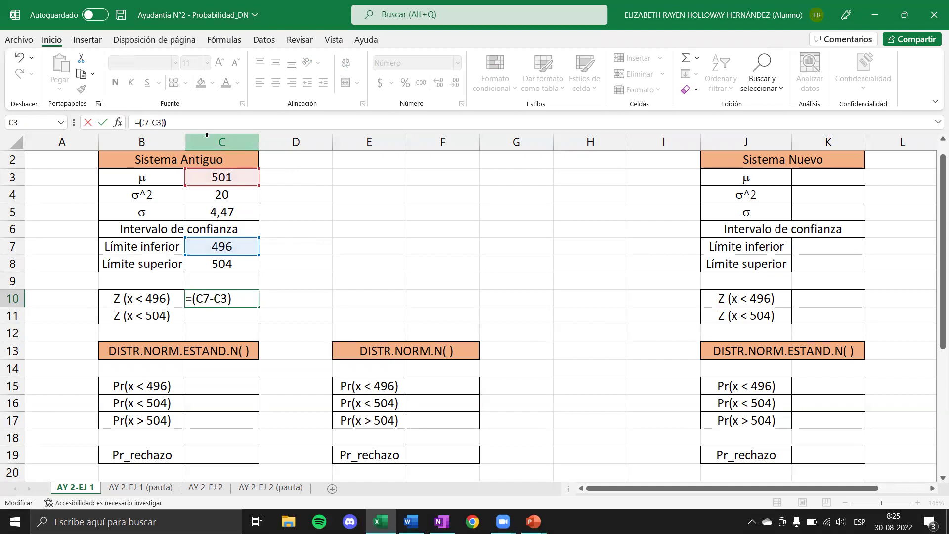
{"action": "key", "text": "End"}
{"action": "type", "text": "/"}
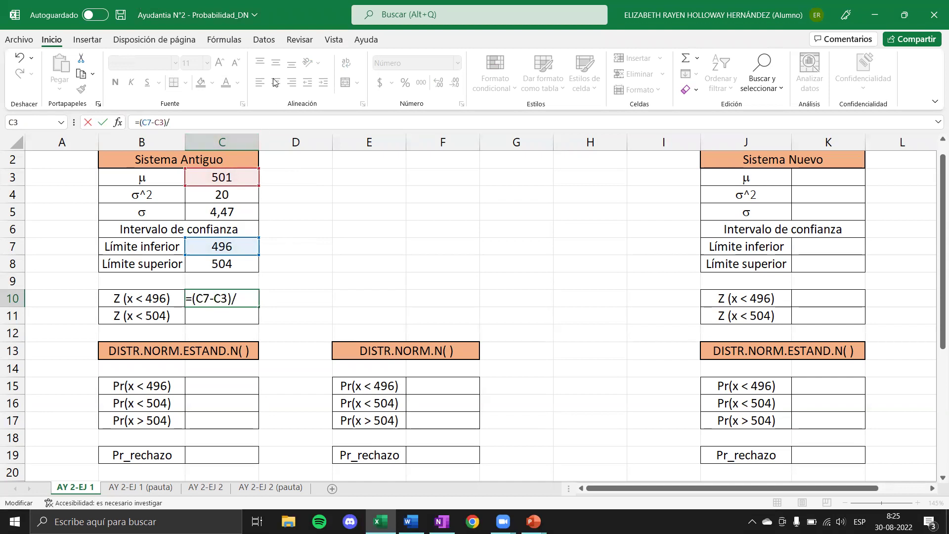
{"action": "left_click", "coordinate": [240, 210]}
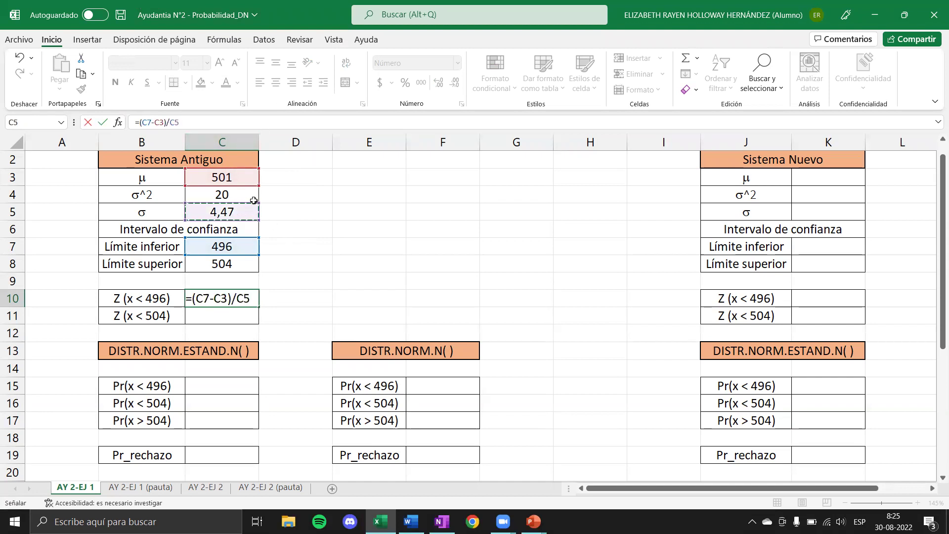
{"action": "key", "text": "Return"}
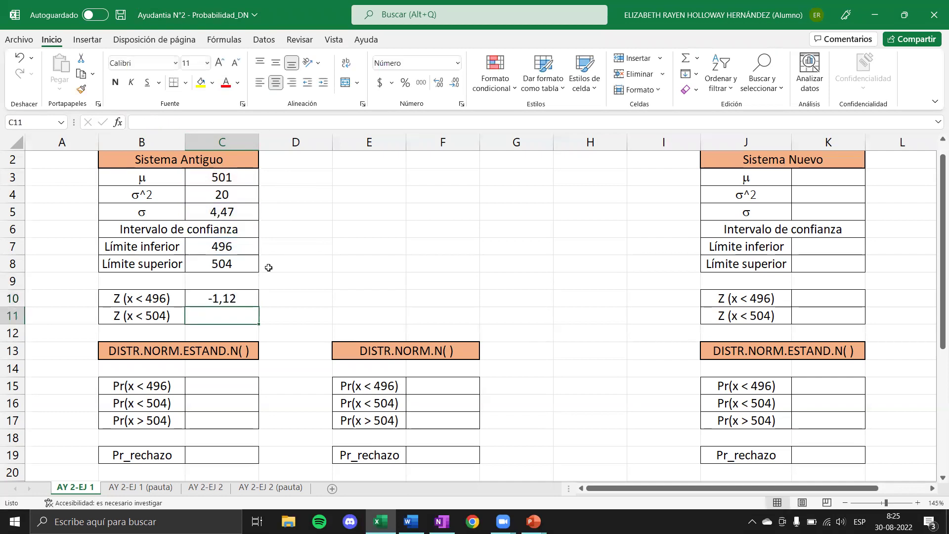
Step: Make the mean and standard deviation references absolute in the C10 formula, giving =(C7-$C$3)/$C$5
{"action": "left_click", "coordinate": [228, 297]}
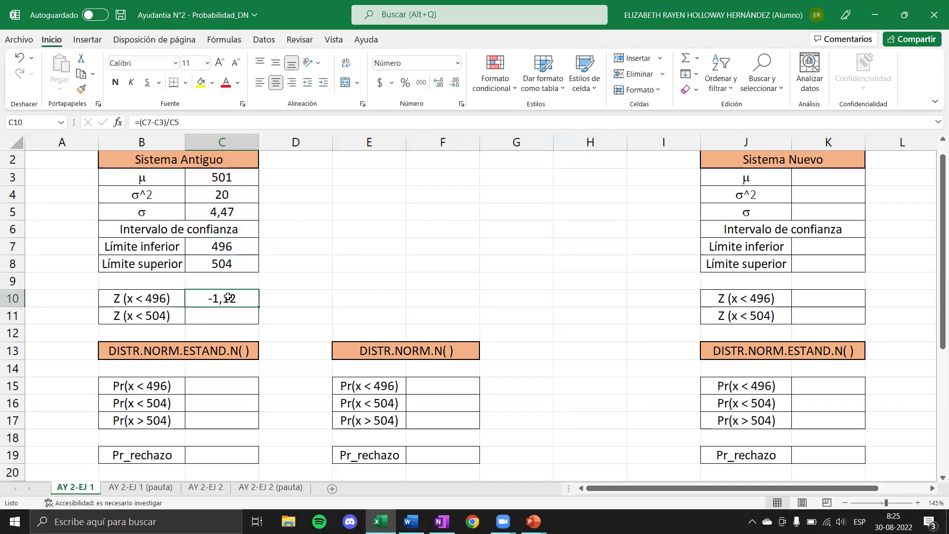
{"action": "left_click", "coordinate": [158, 122]}
{"action": "key", "text": "F4"}
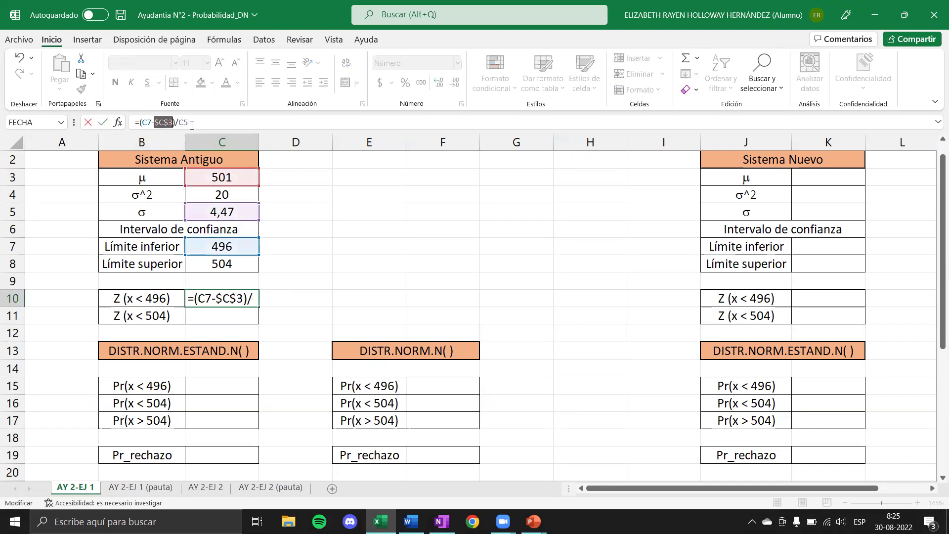
{"action": "left_click", "coordinate": [192, 124]}
{"action": "key", "text": "F4"}
{"action": "key", "text": "Return"}
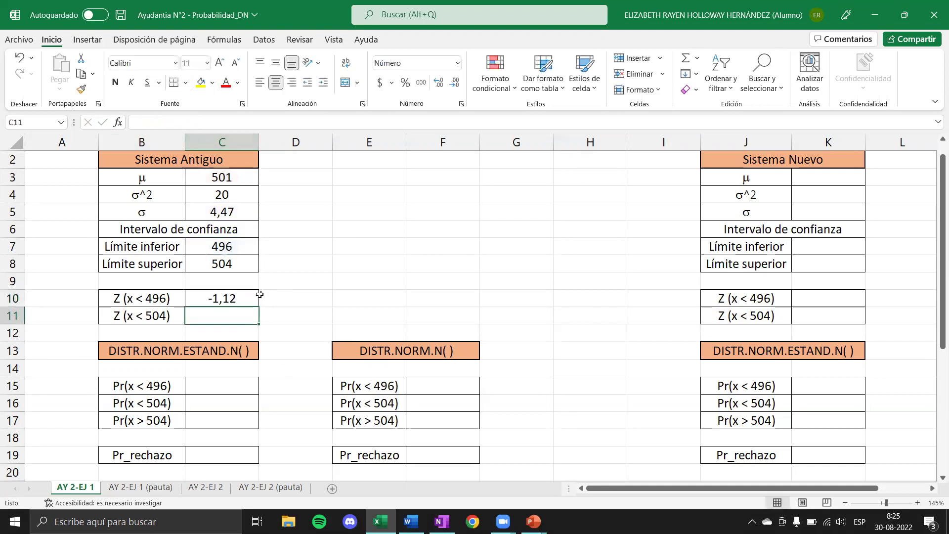
Step: Fill the Z formula from C10 down to C11 for Z (x < 504) and check the references in the copied formula
{"action": "left_click", "coordinate": [259, 295]}
{"action": "left_click_drag", "start_coordinate": [256, 324], "coordinate": [246, 318]}
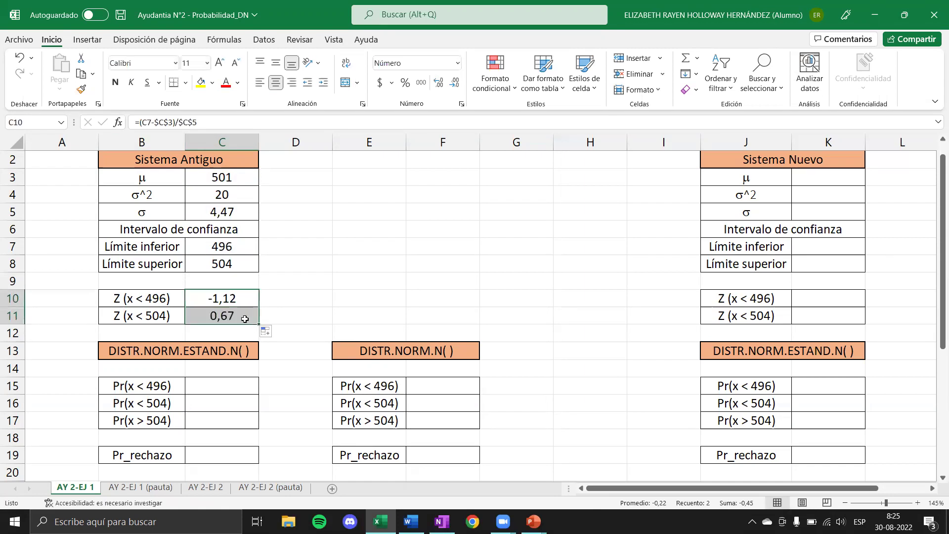
{"action": "double_click", "coordinate": [244, 318]}
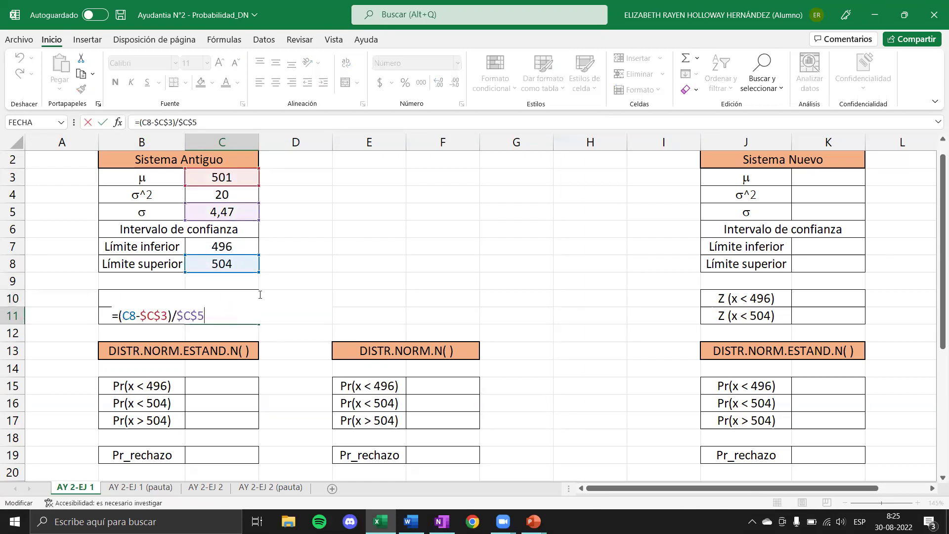
{"action": "key", "text": "Return"}
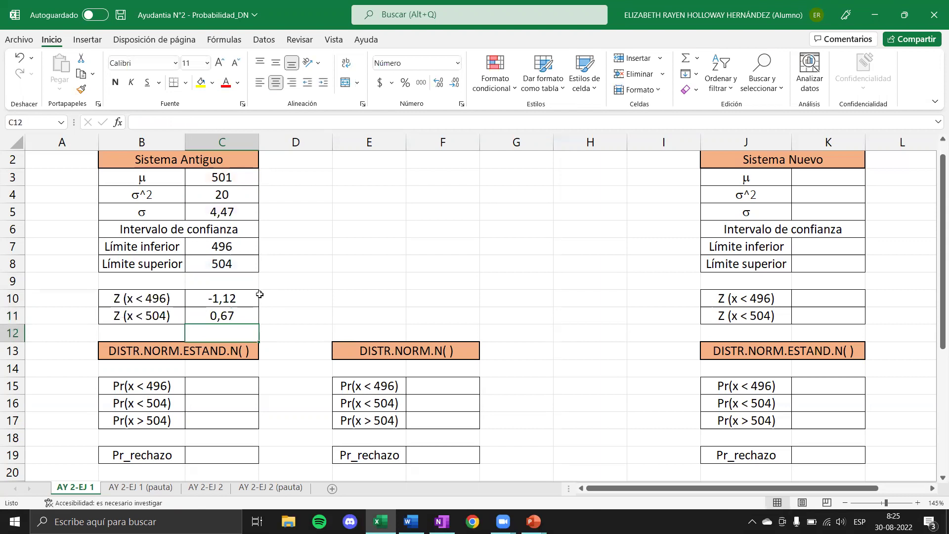
Step: Calculate Pr(x < 496) for Sistema Antiguo in C15 with =DISTR.NORM.ESTAND.N(C10;VERDADERO)
{"action": "scroll", "coordinate": [263, 297], "scroll_direction": "down", "scroll_amount": 1}
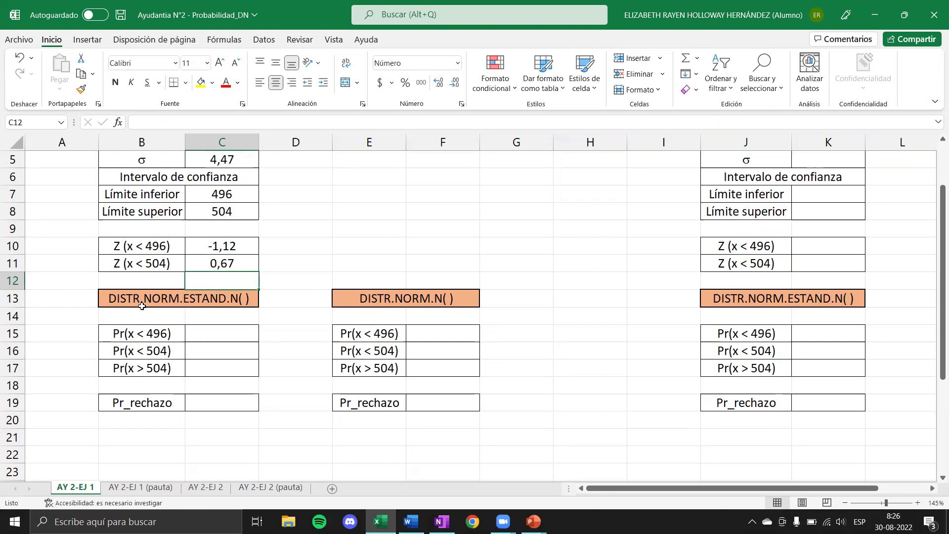
{"action": "left_click", "coordinate": [207, 332]}
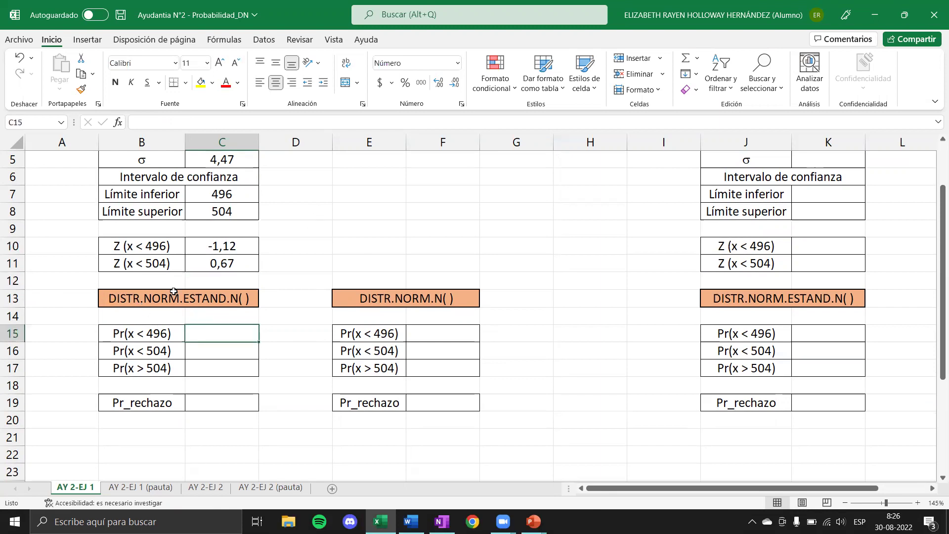
{"action": "type", "text": "=dis"}
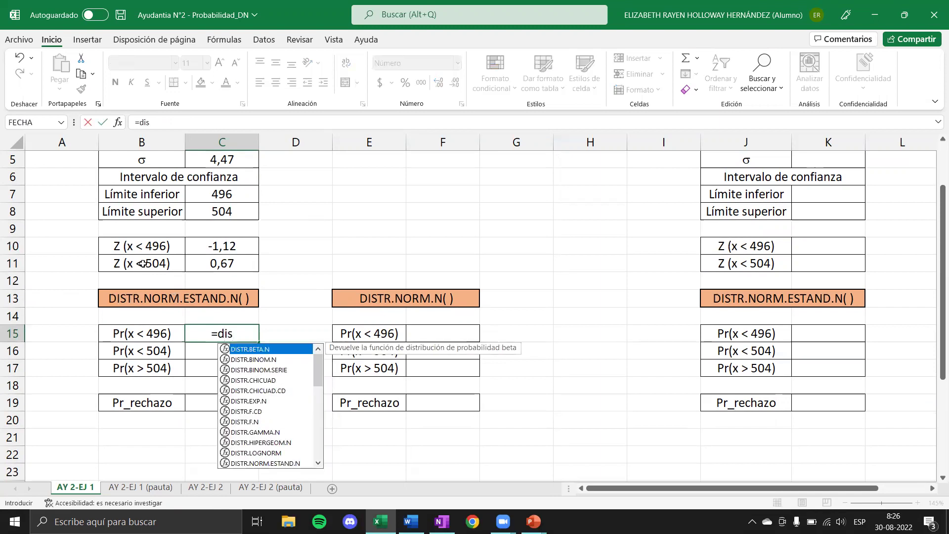
{"action": "type", "text": "tr.n"}
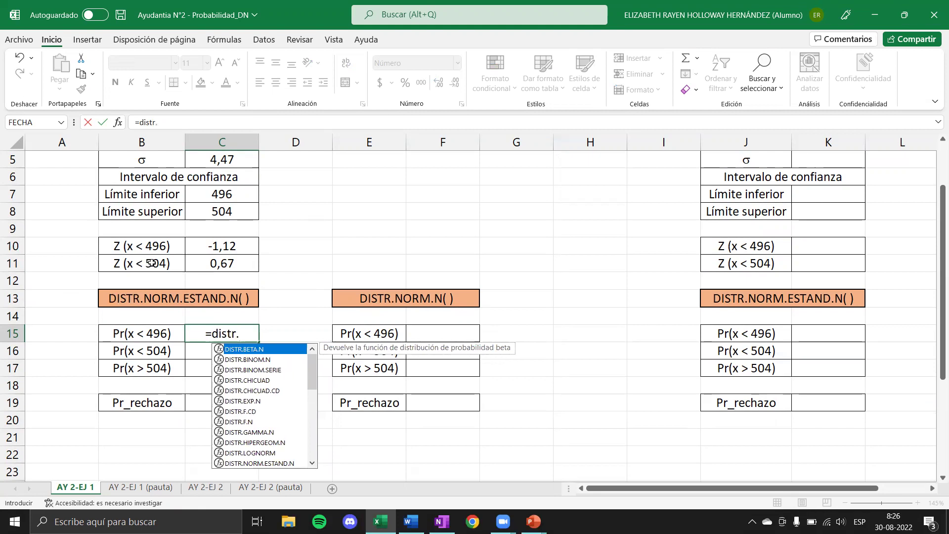
{"action": "double_click", "coordinate": [275, 350]}
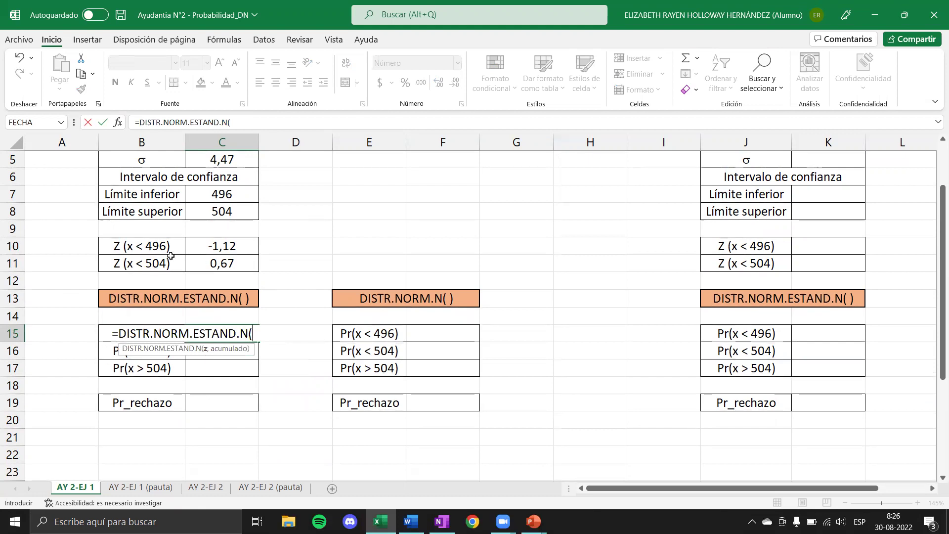
{"action": "left_click", "coordinate": [215, 246]}
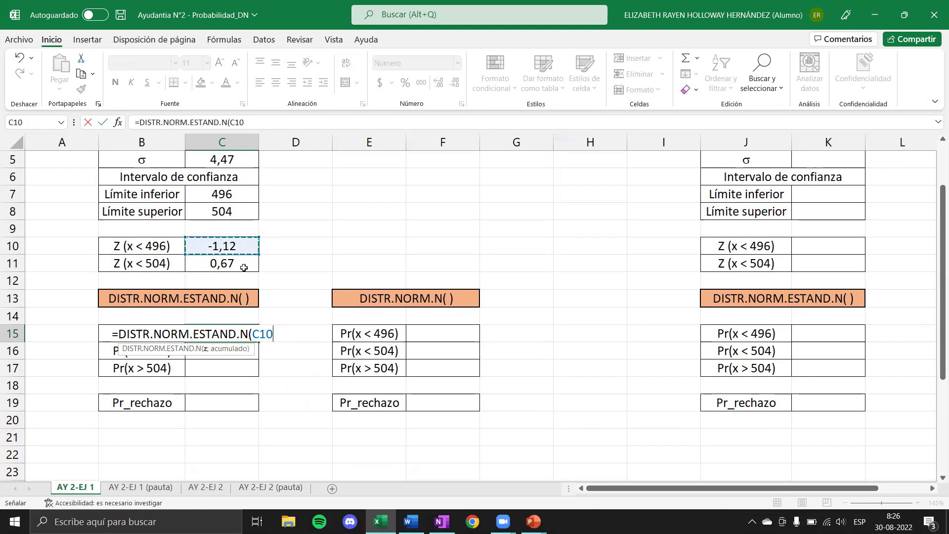
{"action": "type", "text": ";"}
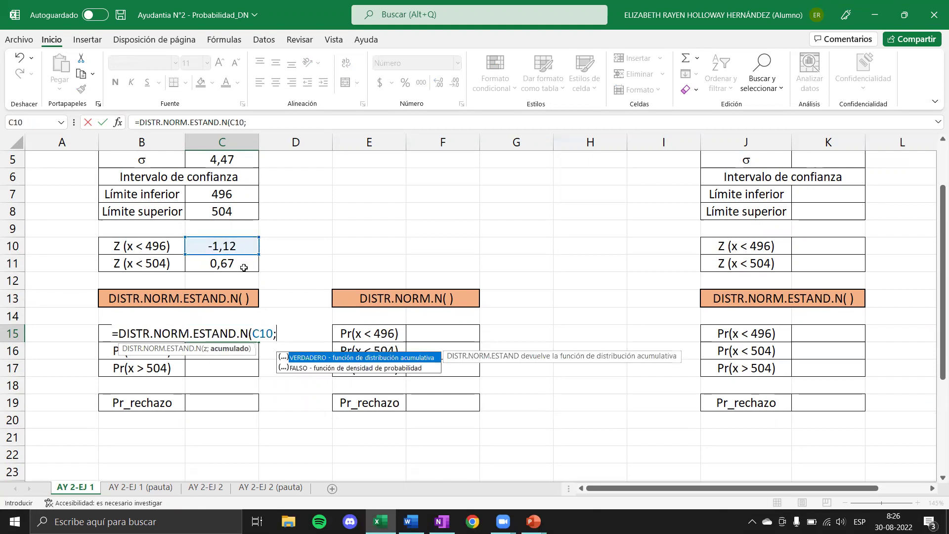
{"action": "double_click", "coordinate": [395, 357]}
{"action": "type", "text": ")"}
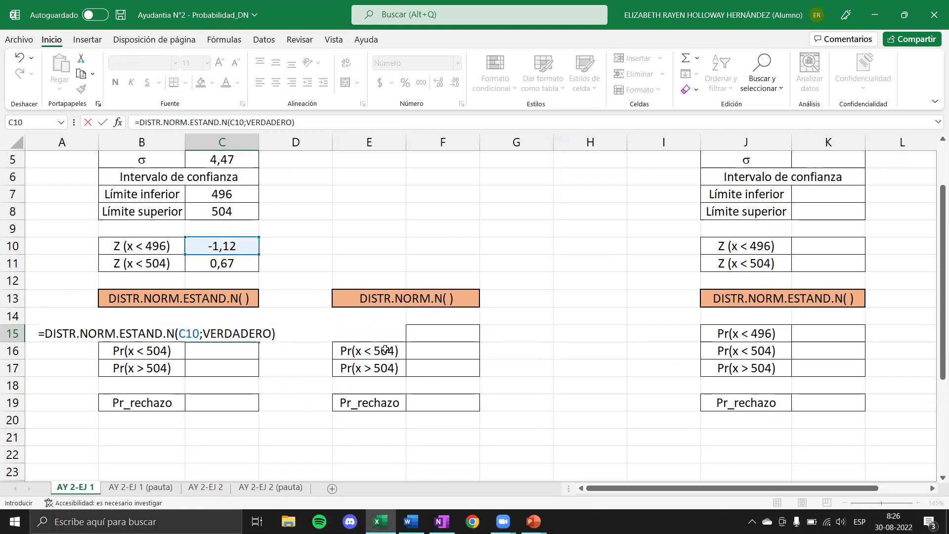
{"action": "key", "text": "Return"}
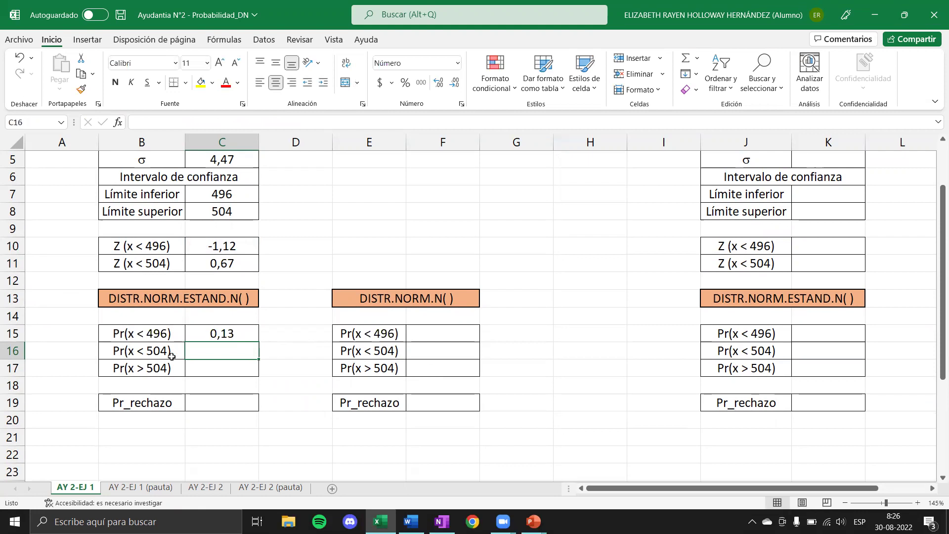
Step: Calculate Pr(x < 504) for Sistema Antiguo in C16 with =DISTR.NORM.ESTAND.N(C11;VERDADERO)
{"action": "type", "text": "=di"}
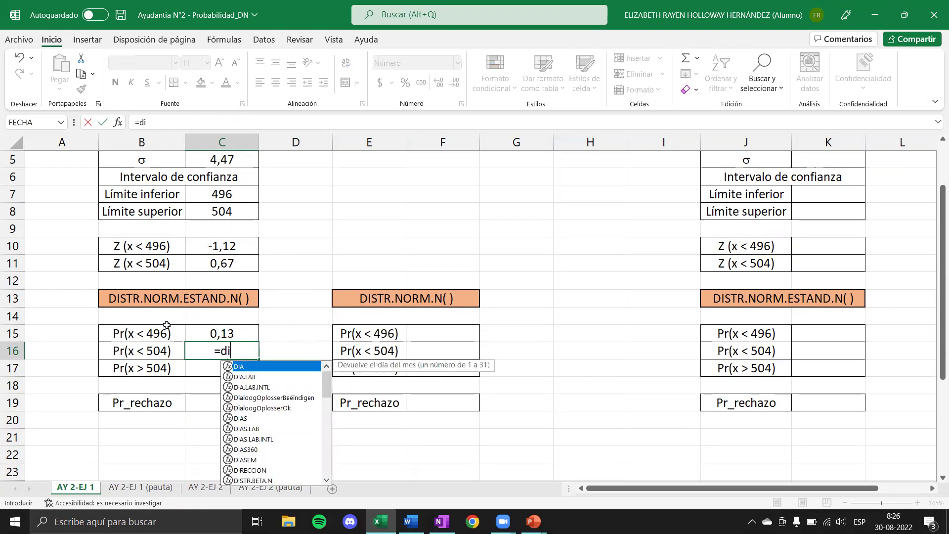
{"action": "type", "text": "st"}
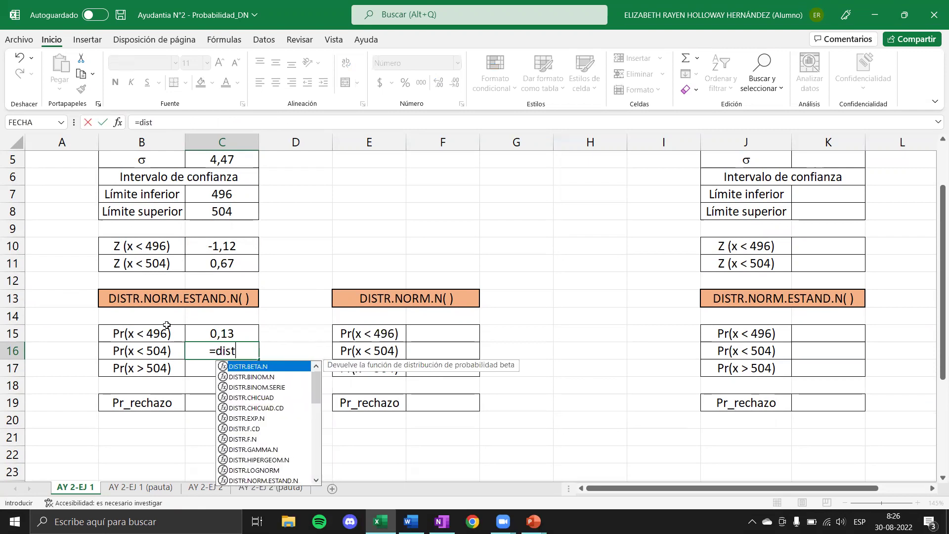
{"action": "left_click", "coordinate": [282, 481]}
{"action": "double_click", "coordinate": [282, 481]}
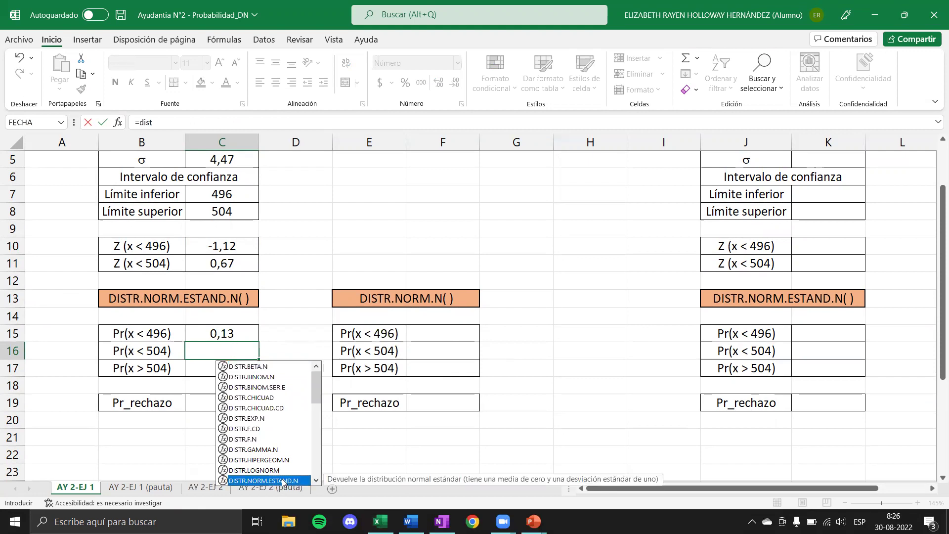
{"action": "left_click", "coordinate": [251, 259]}
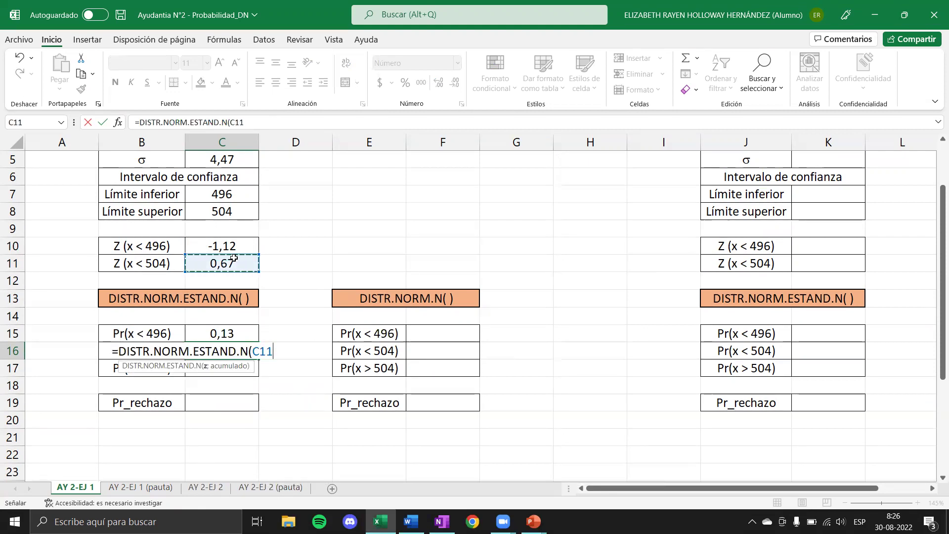
{"action": "type", "text": ";"}
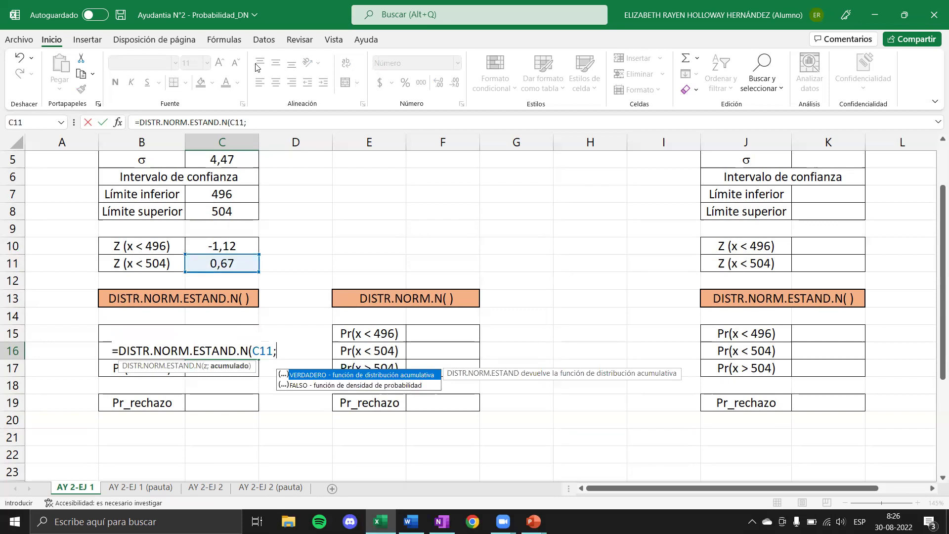
{"action": "double_click", "coordinate": [313, 374]}
{"action": "type", "text": ")"}
{"action": "key", "text": "Return"}
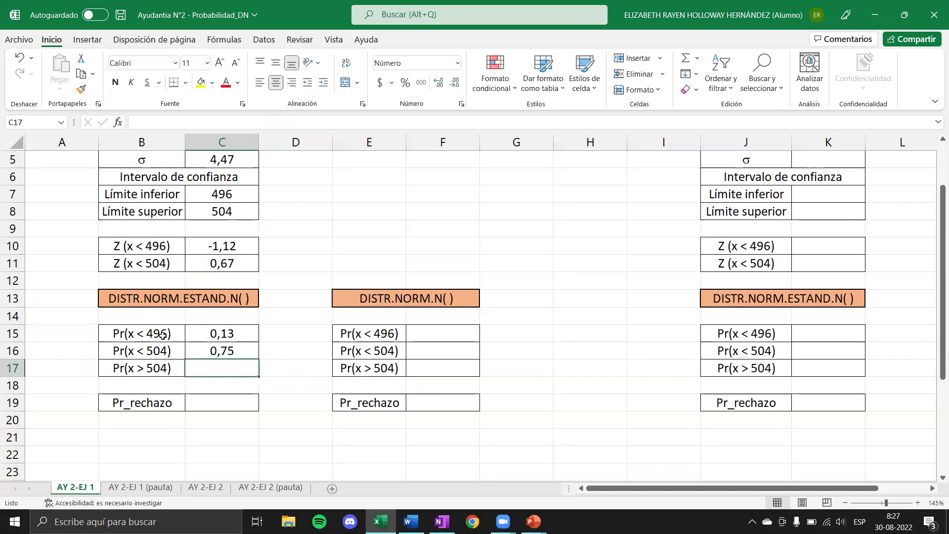
Step: Switch to OneNote and draw purple arrows on the normal curve: leftward from 496, leftward from 504 and rightward from 504
{"action": "key", "text": "alt+Tab"}
{"action": "key", "text": "alt+Tab"}
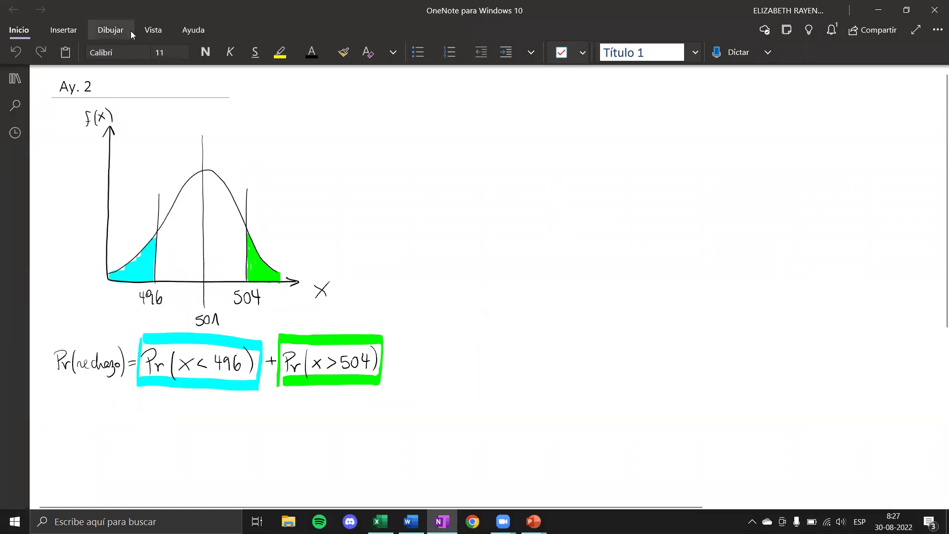
{"action": "left_click", "coordinate": [111, 31]}
{"action": "left_click", "coordinate": [265, 52]}
{"action": "mouse_move", "coordinate": [157, 257]}
{"action": "left_mouse_down"}
{"action": "mouse_move", "coordinate": [79, 250]}
{"action": "mouse_move", "coordinate": [94, 258]}
{"action": "left_mouse_up"}
{"action": "mouse_move", "coordinate": [245, 263]}
{"action": "left_mouse_down"}
{"action": "mouse_move", "coordinate": [147, 266]}
{"action": "mouse_move", "coordinate": [160, 273]}
{"action": "left_mouse_up"}
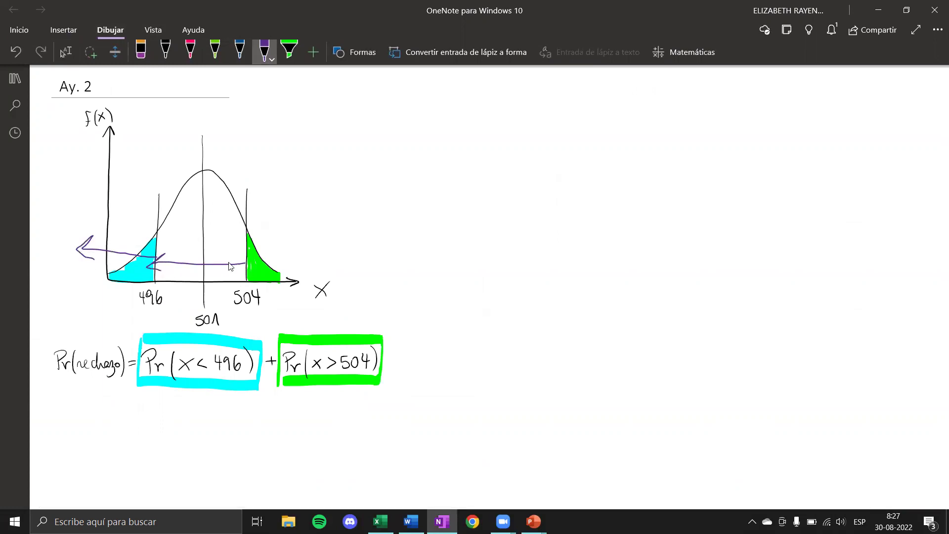
{"action": "left_click_drag", "start_coordinate": [249, 248], "coordinate": [307, 248]}
{"action": "mouse_move", "coordinate": [291, 241]}
{"action": "left_mouse_down"}
{"action": "mouse_move", "coordinate": [302, 246]}
{"action": "mouse_move", "coordinate": [295, 257]}
{"action": "left_mouse_up"}
Step: Return to the Excel workbook and calculate Pr(x > 504) in C17 with =1-C16
{"action": "key", "text": "alt+Tab"}
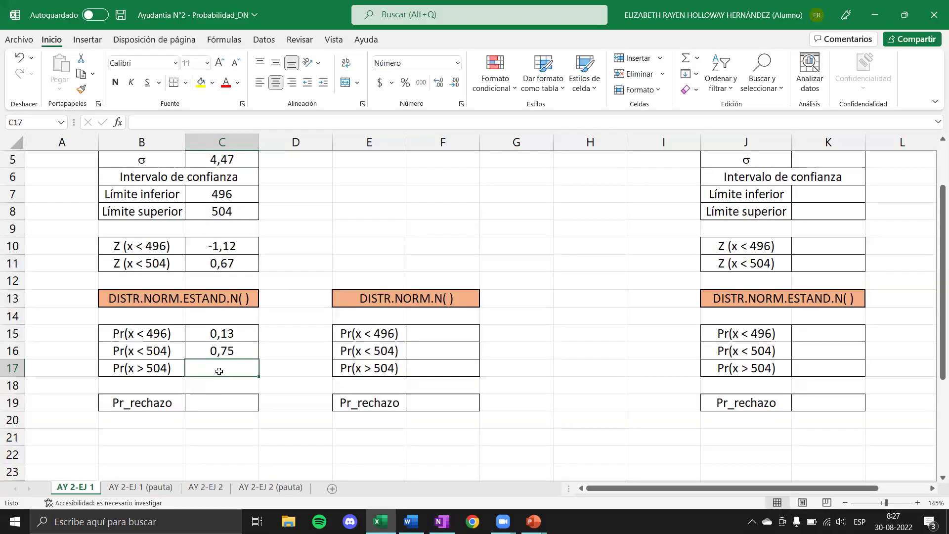
{"action": "type", "text": "=1-"}
{"action": "left_click", "coordinate": [243, 352]}
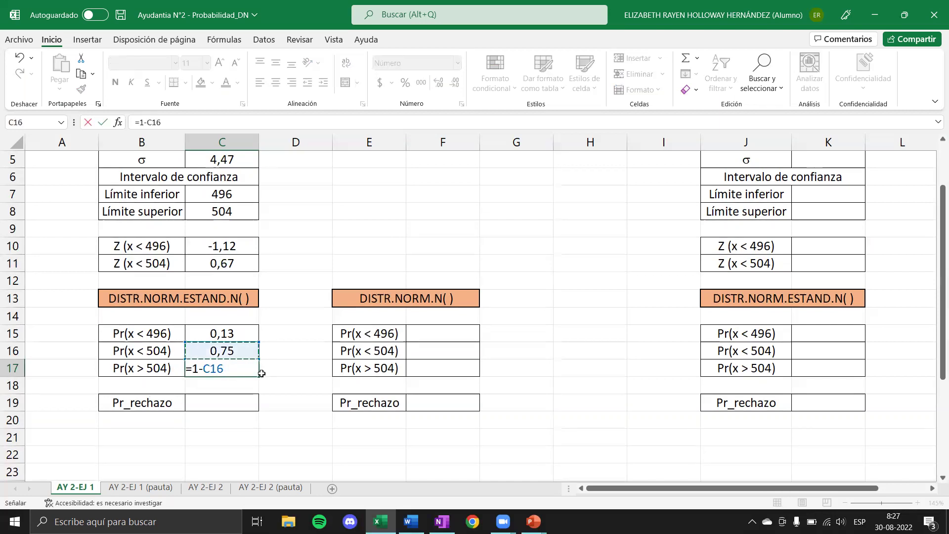
{"action": "key", "text": "Return"}
Step: Check the rejection probability expression in OneNote, then calculate Pr_rechazo in cell C19 of the Excel workbook with =C15+C17
{"action": "key", "text": "alt+Tab"}
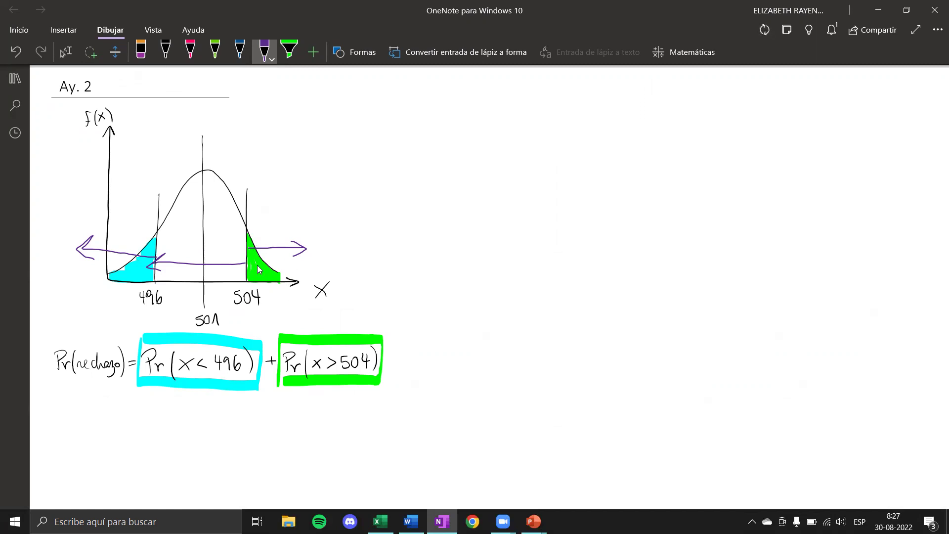
{"action": "key", "text": "alt+Tab"}
{"action": "left_click", "coordinate": [234, 406]}
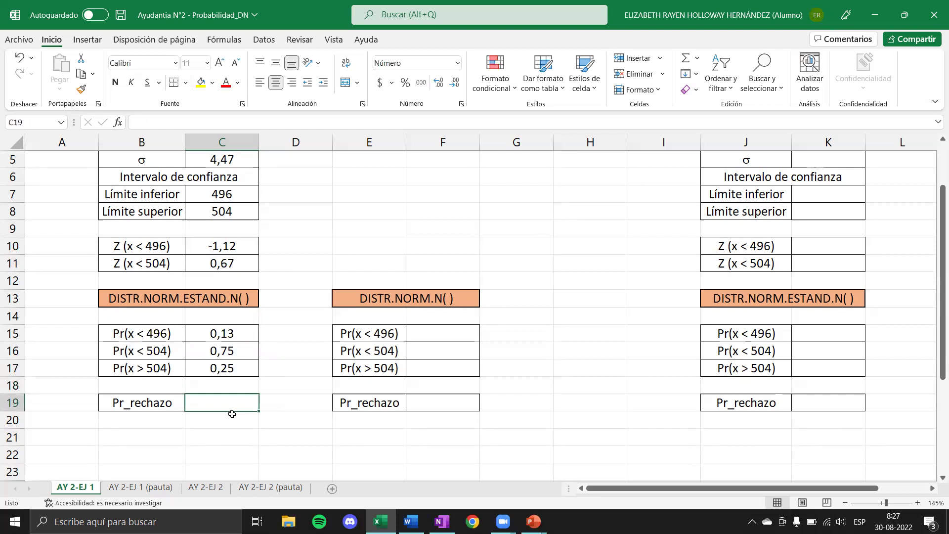
{"action": "type", "text": "="}
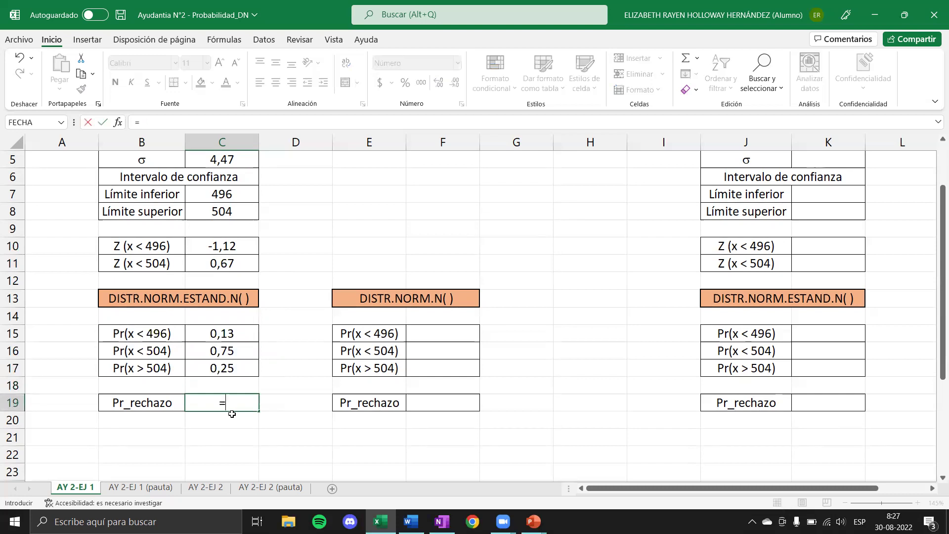
{"action": "left_click", "coordinate": [241, 335]}
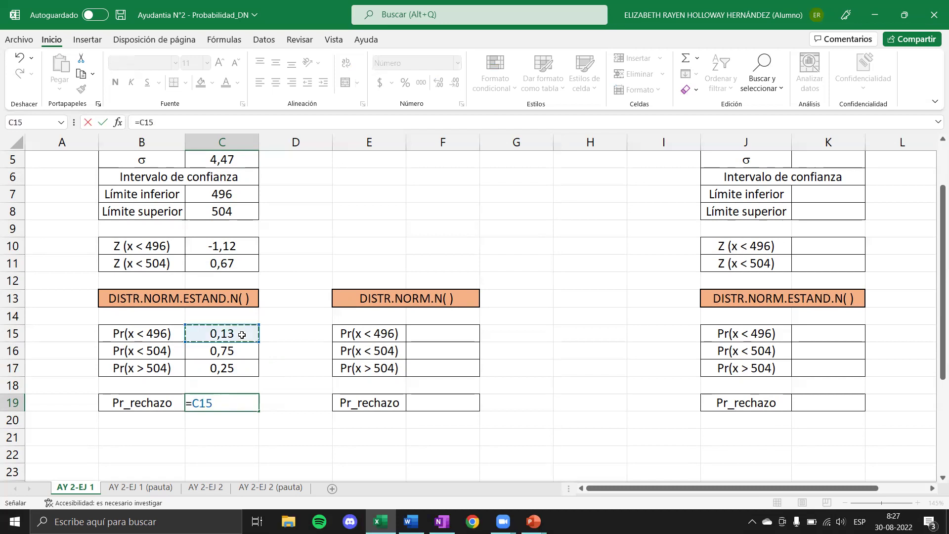
{"action": "type", "text": "+"}
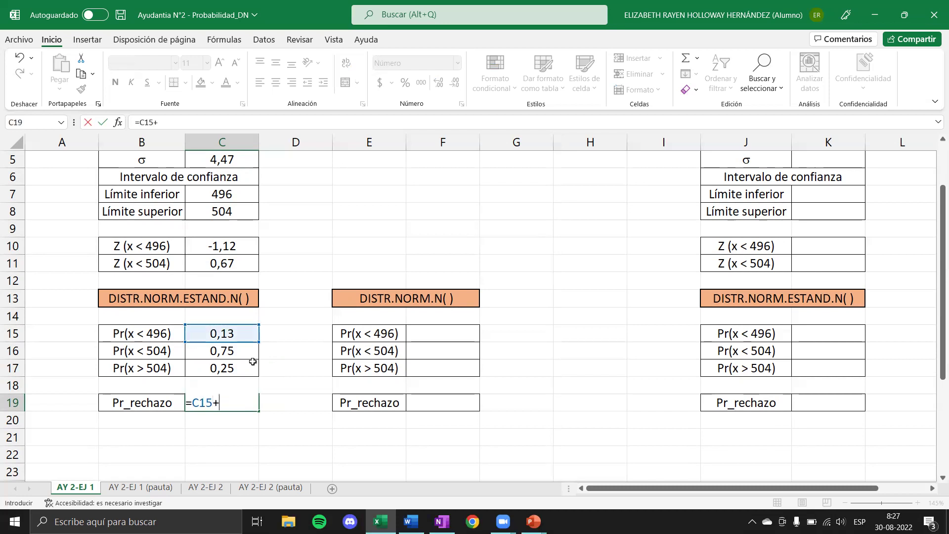
{"action": "left_click", "coordinate": [217, 366]}
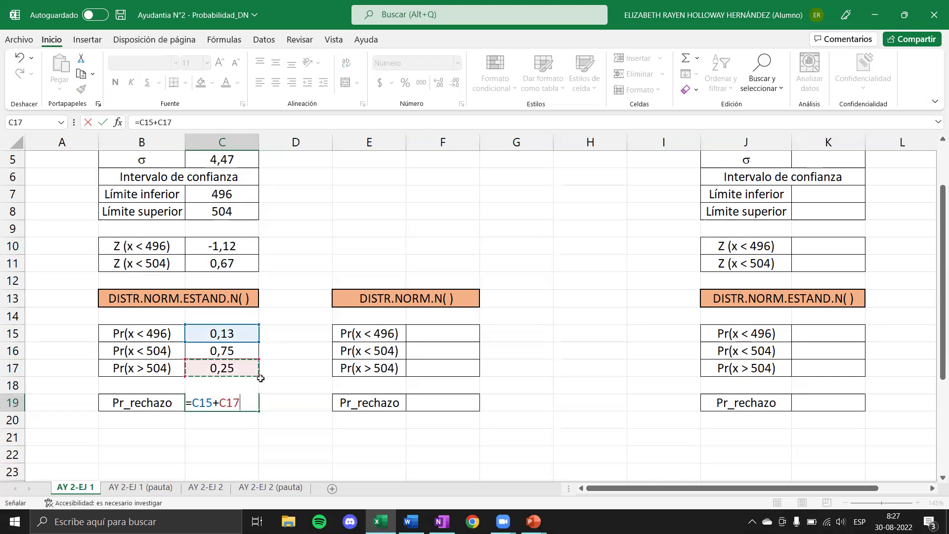
{"action": "key", "text": "Return"}
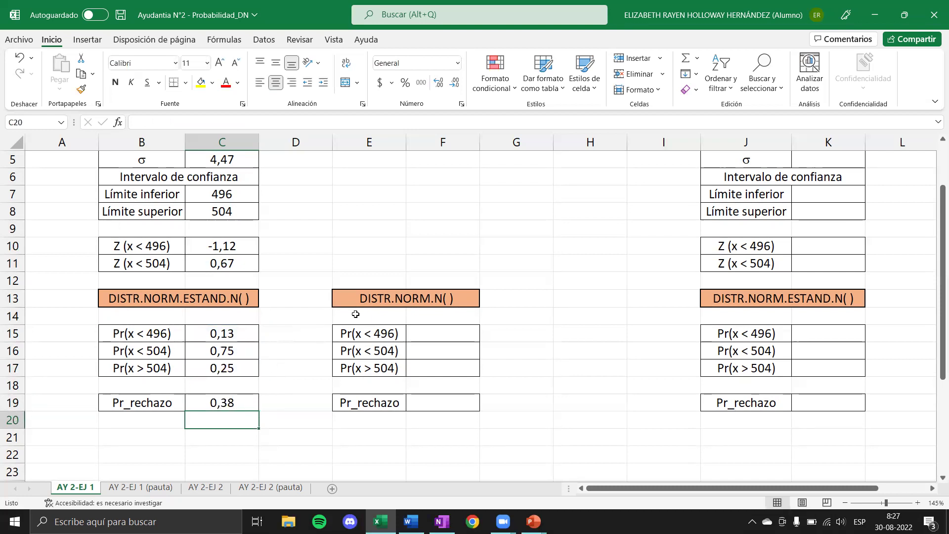
Step: Calculate Pr(x < 496) in F15 with =DISTR.NORM.N(C7;C3;C5;VERDADERO)
{"action": "left_click", "coordinate": [447, 339]}
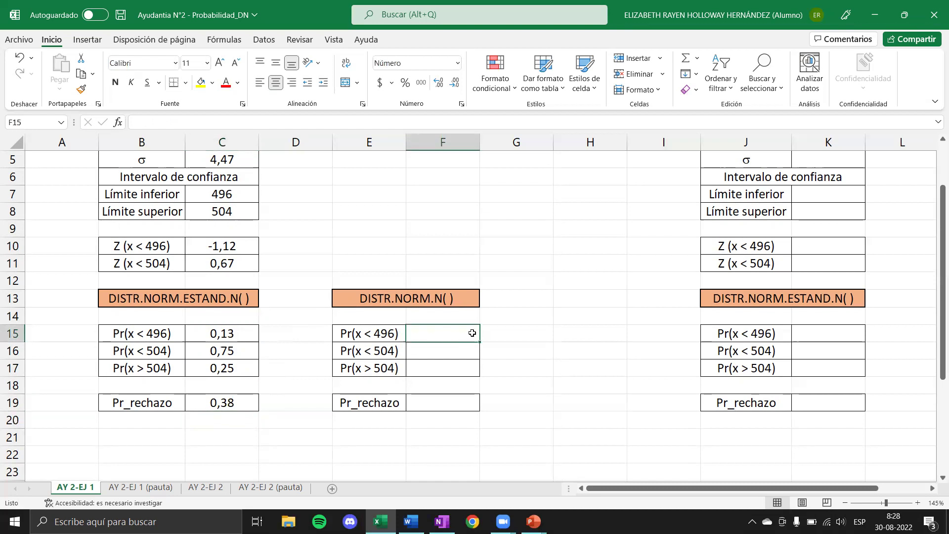
{"action": "type", "text": "=dis"}
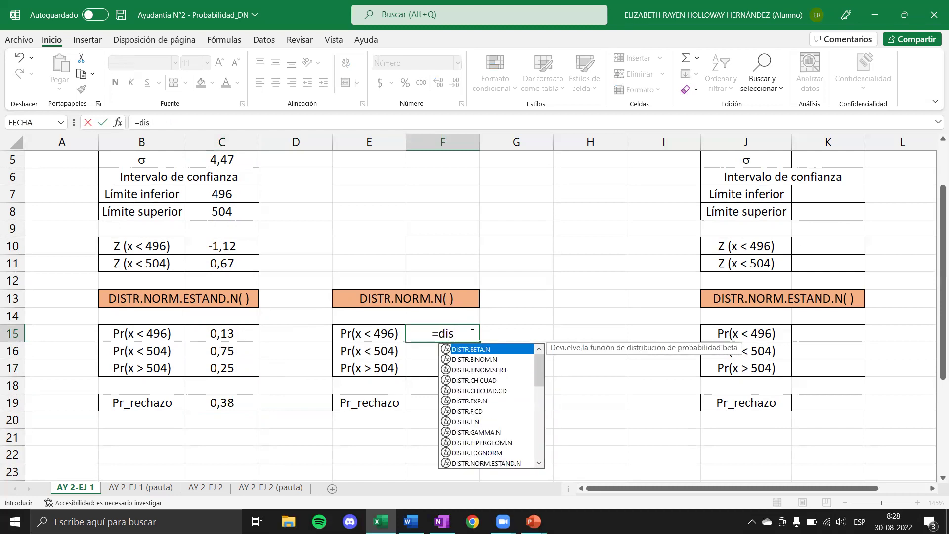
{"action": "type", "text": "tr.n"}
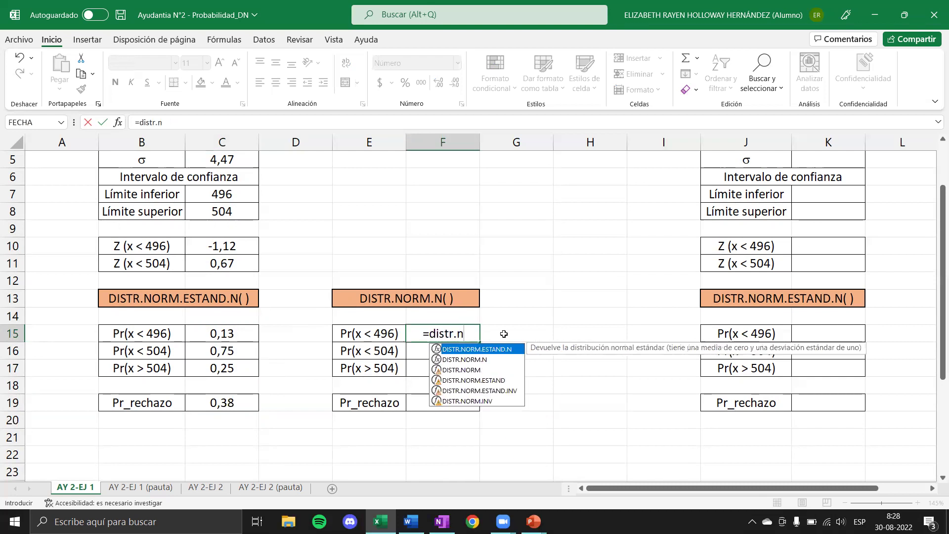
{"action": "left_click", "coordinate": [493, 361]}
{"action": "double_click", "coordinate": [494, 361]}
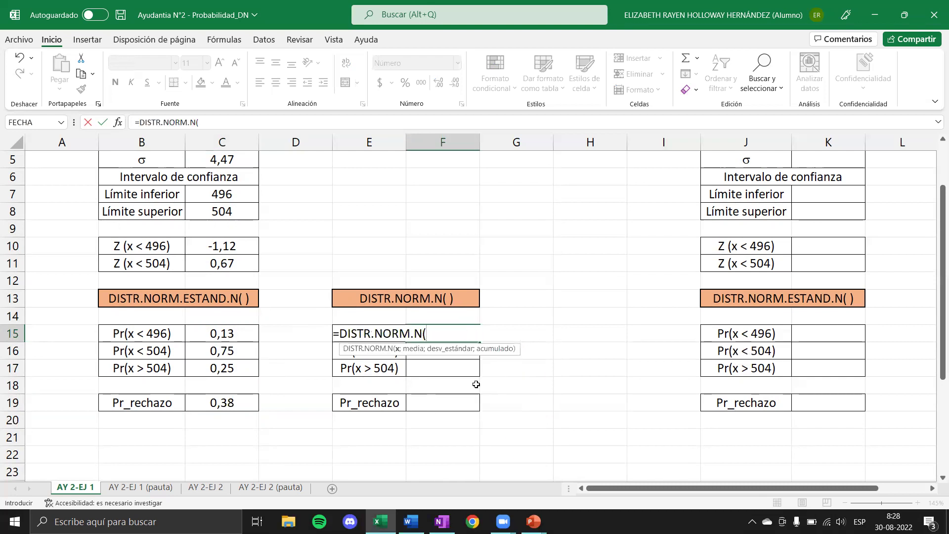
{"action": "scroll", "coordinate": [197, 310], "scroll_direction": "up", "scroll_amount": 1}
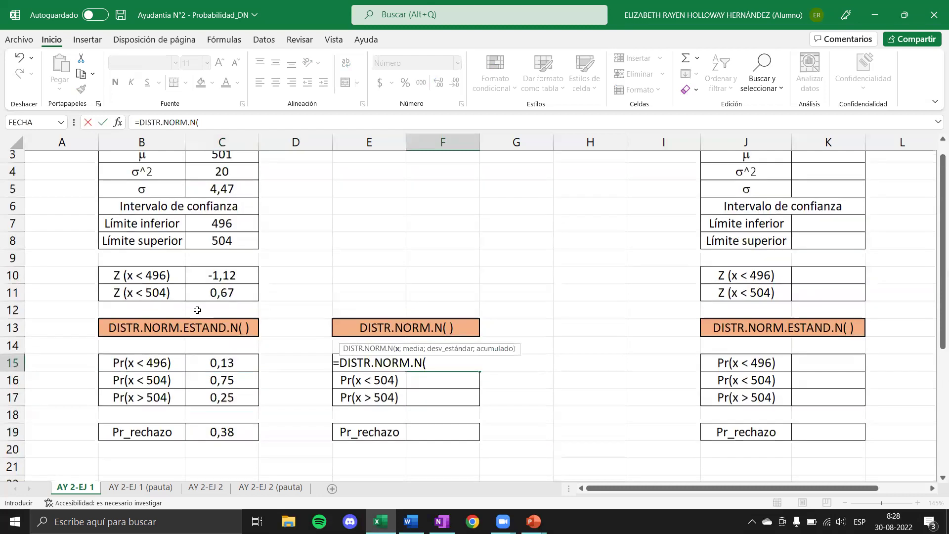
{"action": "scroll", "coordinate": [197, 310], "scroll_direction": "up", "scroll_amount": 1}
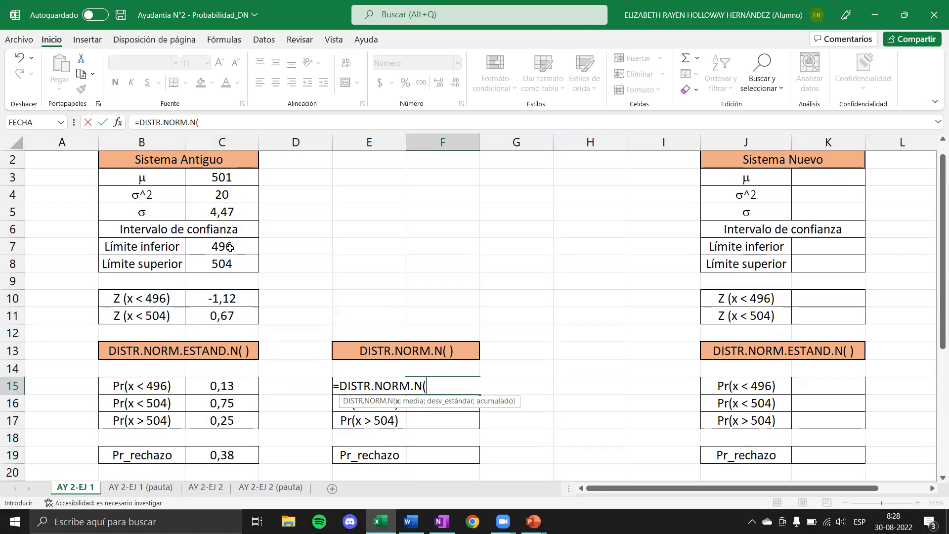
{"action": "left_click", "coordinate": [230, 247]}
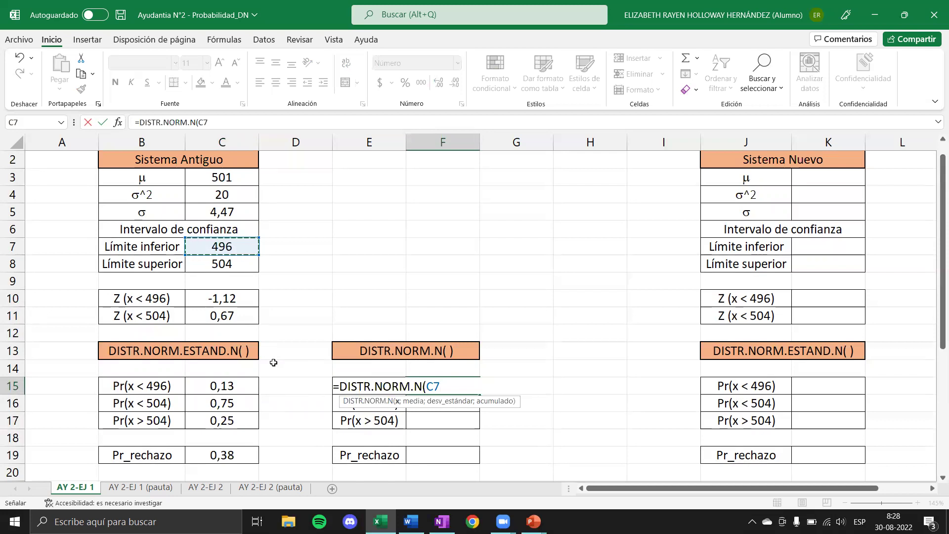
{"action": "type", "text": ";"}
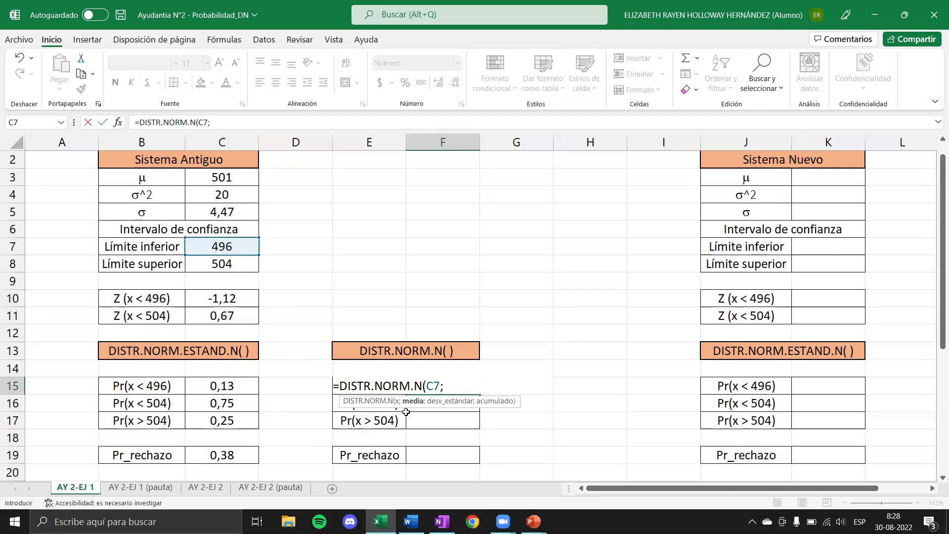
{"action": "left_click", "coordinate": [239, 179]}
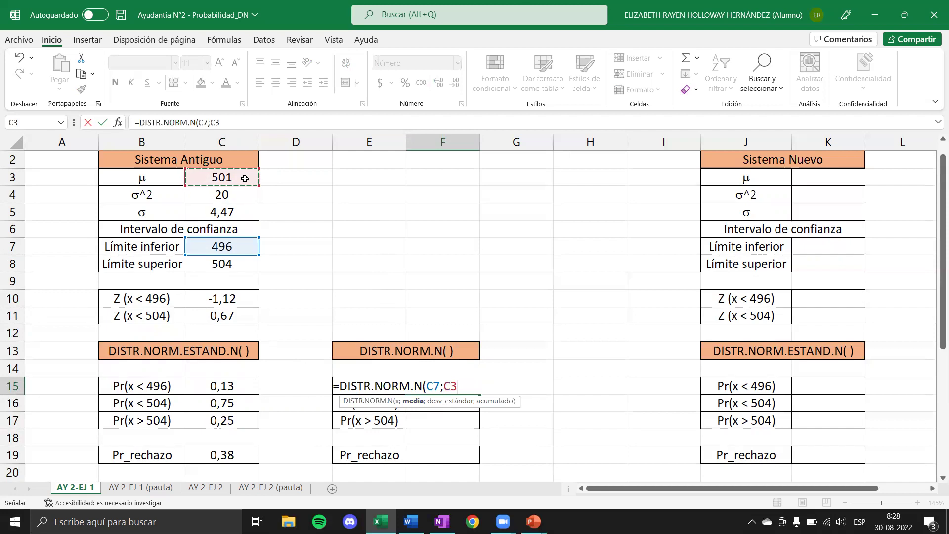
{"action": "type", "text": ";"}
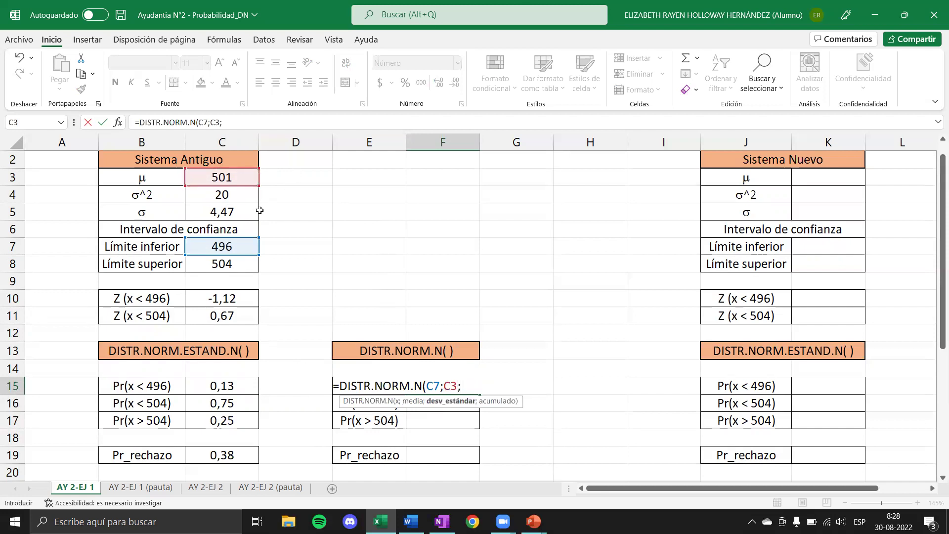
{"action": "left_click", "coordinate": [243, 216]}
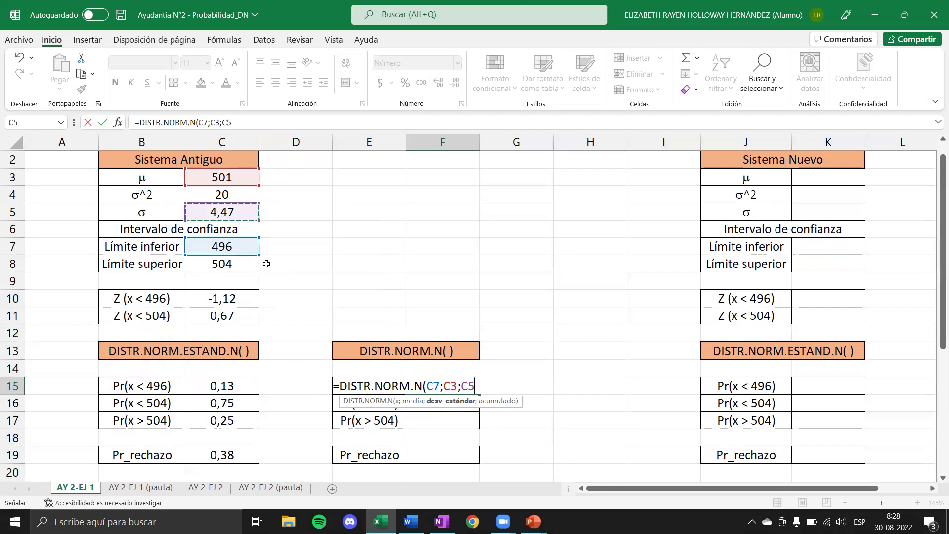
{"action": "type", "text": ";"}
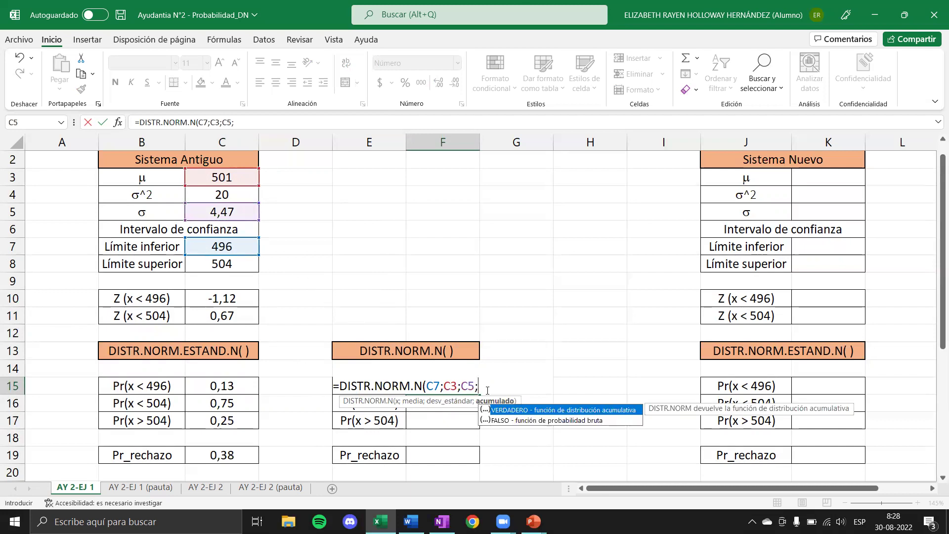
{"action": "double_click", "coordinate": [516, 412]}
{"action": "type", "text": ")"}
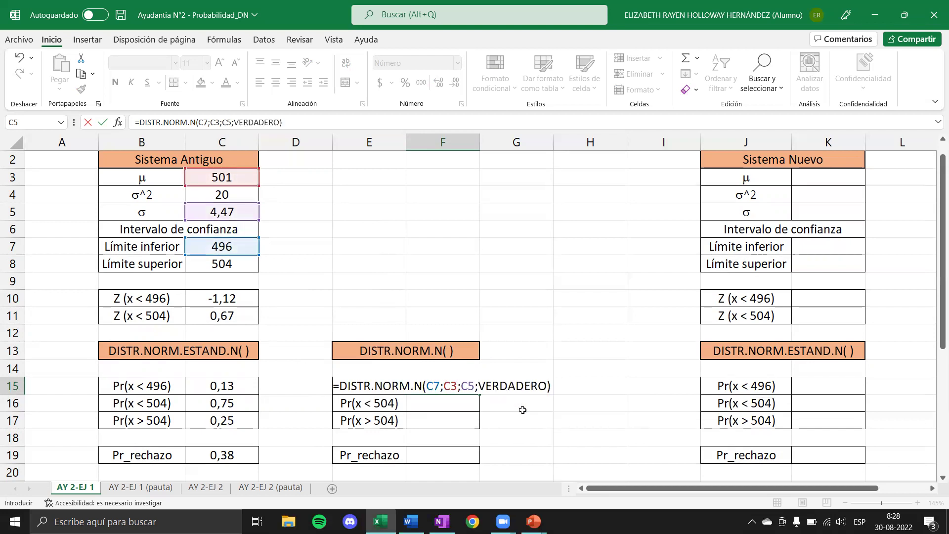
{"action": "key", "text": "Return"}
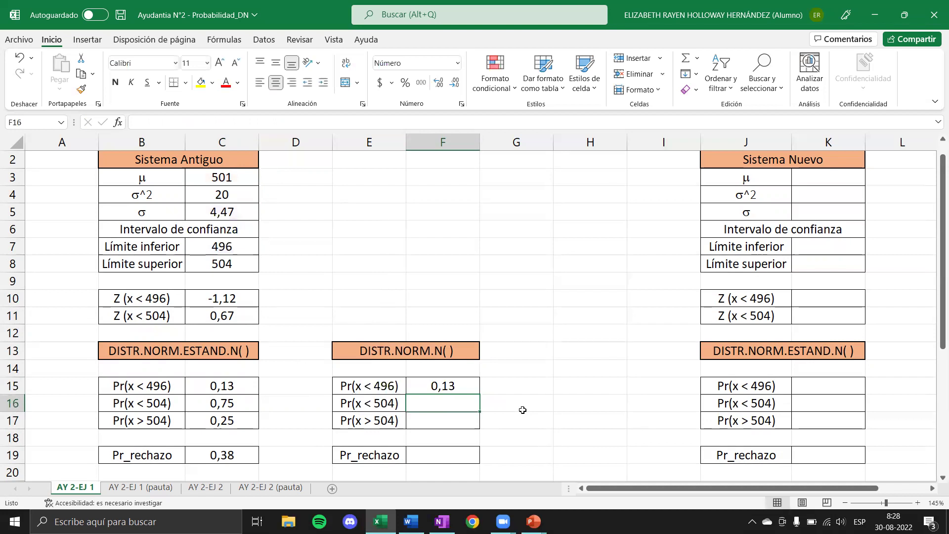
Step: Compare the Pr(x < 496) formulas in C15 and F15, and make the C3 and C5 references in F15 absolute
{"action": "left_click", "coordinate": [476, 387]}
{"action": "left_click", "coordinate": [217, 386]}
{"action": "left_click", "coordinate": [443, 385]}
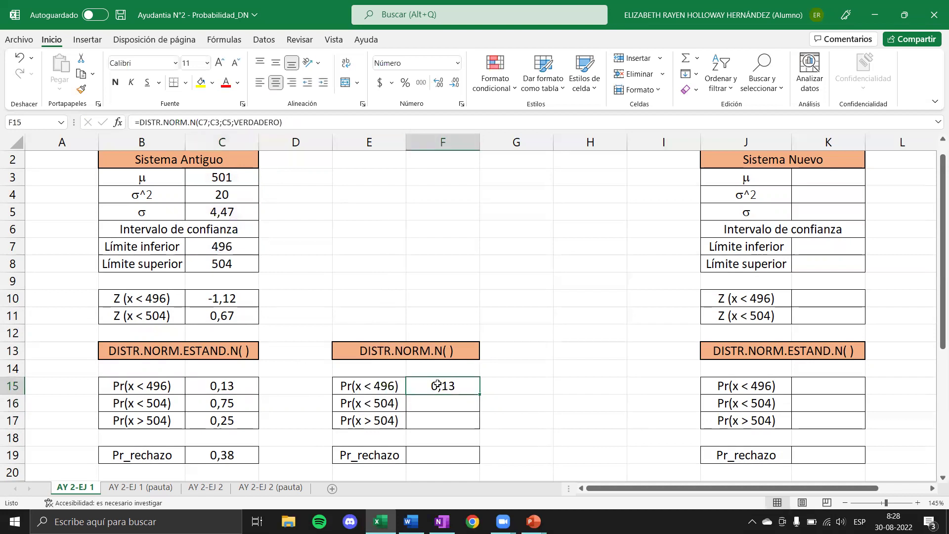
{"action": "left_click", "coordinate": [216, 386]}
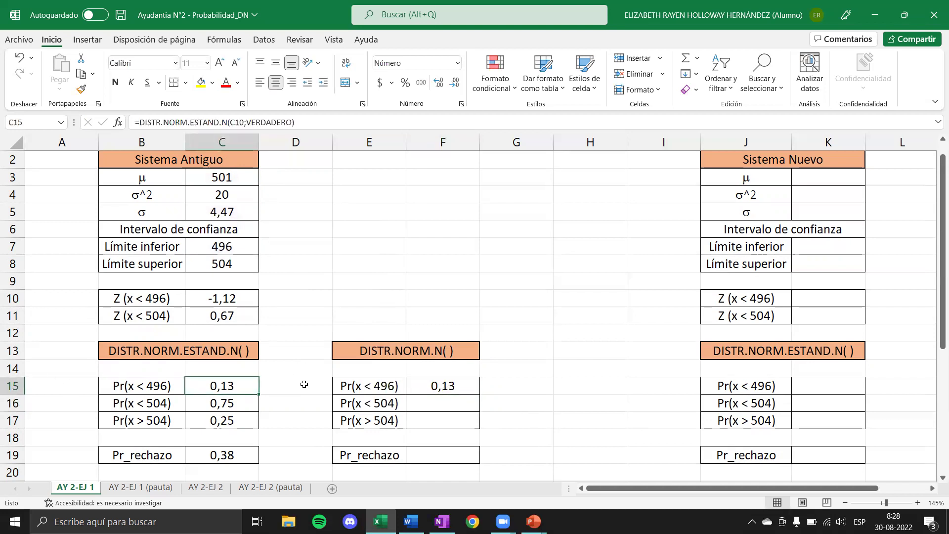
{"action": "left_click", "coordinate": [435, 385]}
{"action": "double_click", "coordinate": [435, 385]}
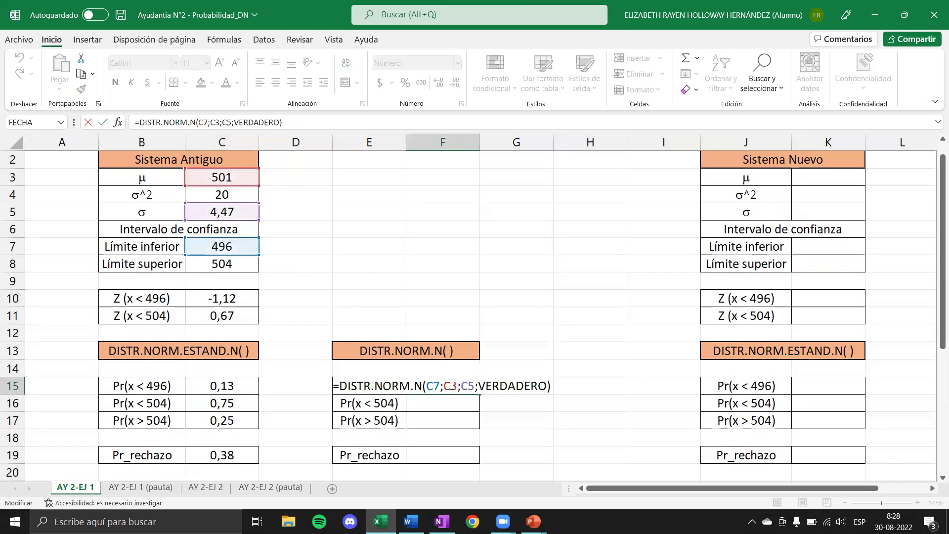
{"action": "left_click", "coordinate": [451, 386]}
{"action": "key", "text": "F4"}
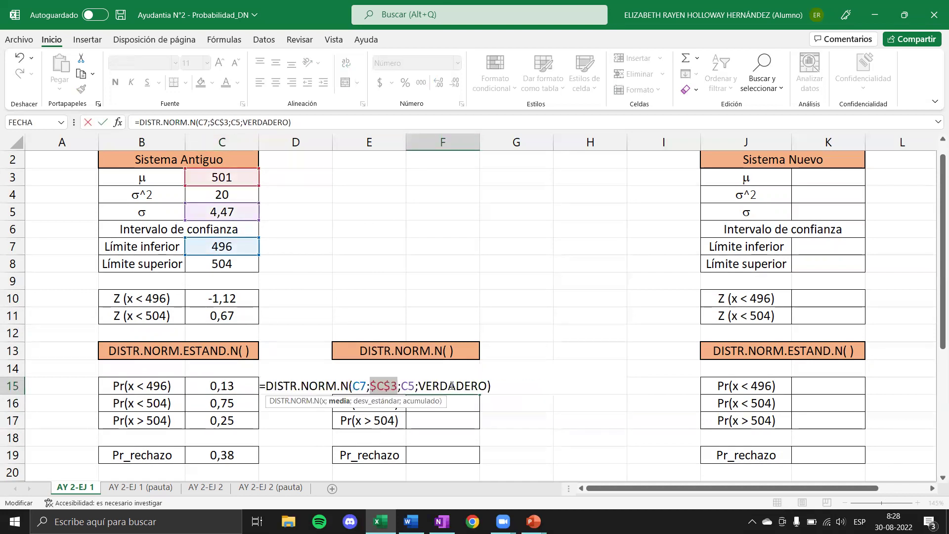
{"action": "left_click", "coordinate": [410, 386]}
{"action": "key", "text": "F4"}
{"action": "key", "text": "ctrl+Return"}
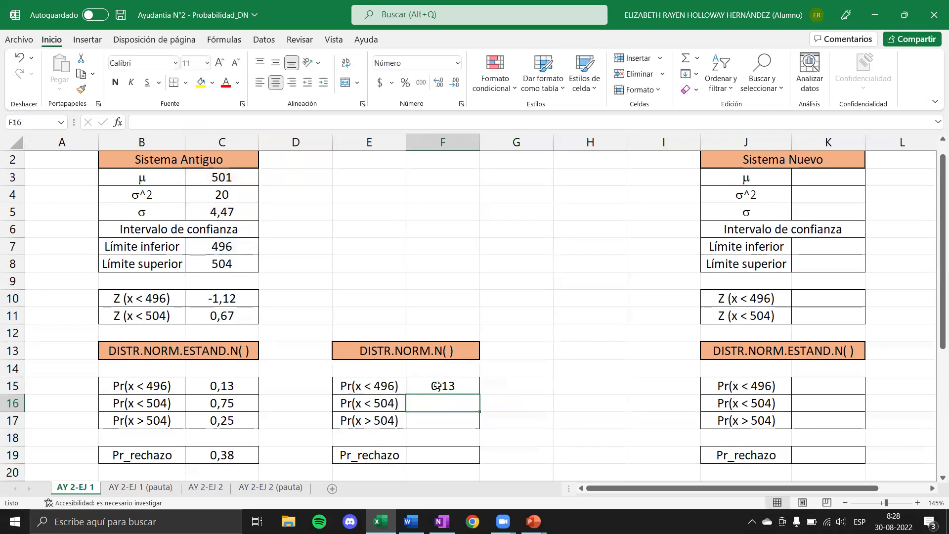
Step: Fill the F15 formula down to F16 for Pr(x < 504) and check its cell references
{"action": "mouse_move", "coordinate": [479, 393]}
{"action": "left_mouse_down"}
{"action": "mouse_move", "coordinate": [479, 420]}
{"action": "mouse_move", "coordinate": [485, 399]}
{"action": "mouse_move", "coordinate": [485, 409]}
{"action": "left_mouse_up"}
{"action": "double_click", "coordinate": [462, 403]}
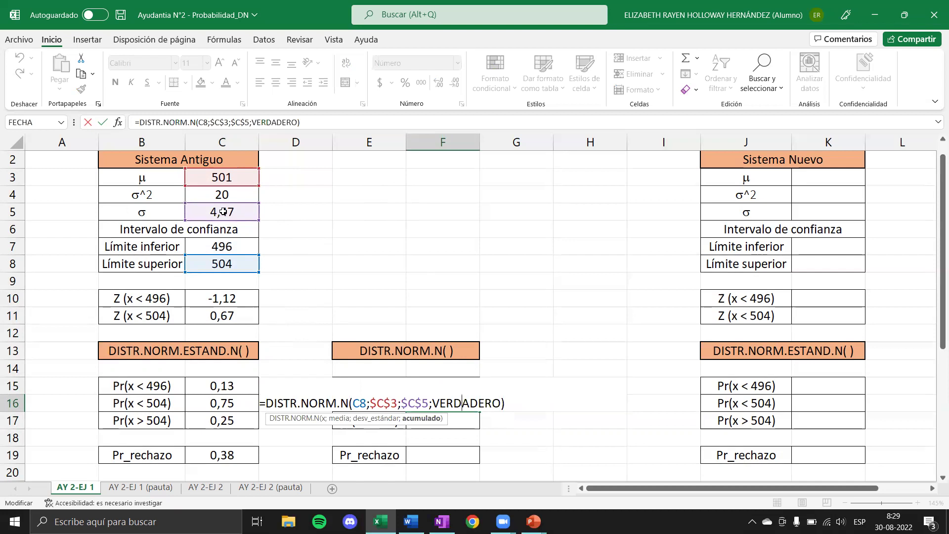
{"action": "key", "text": "Return"}
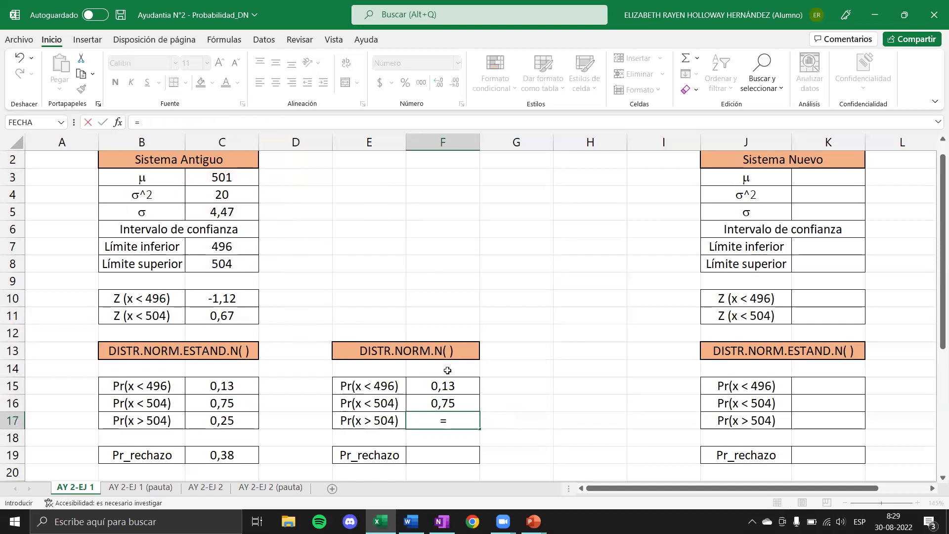
Step: Calculate Pr(x > 504) in F17 with =1-F16
{"action": "type", "text": "1-"}
{"action": "left_click", "coordinate": [437, 402]}
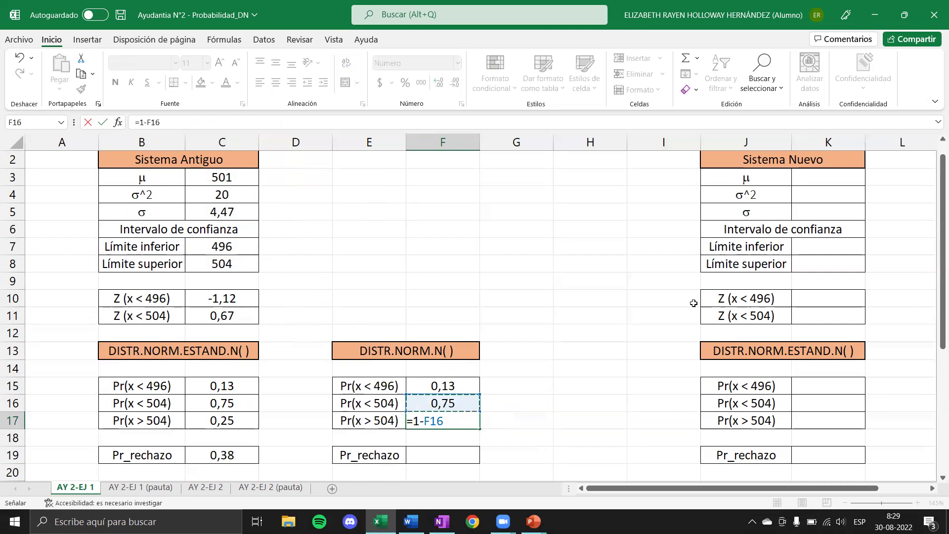
{"action": "key", "text": "Return"}
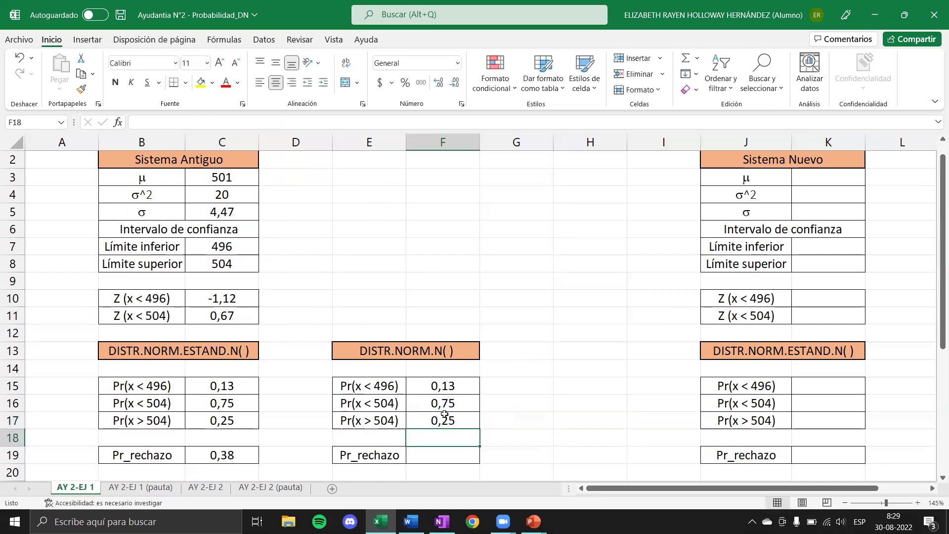
Step: Calculate Pr_rechazo for the DISTR.NORM.N method in F19 with =F15+F17
{"action": "left_click", "coordinate": [445, 453]}
{"action": "type", "text": "="}
{"action": "left_click", "coordinate": [453, 385]}
{"action": "type", "text": "+"}
{"action": "left_click", "coordinate": [469, 421]}
{"action": "key", "text": "Return"}
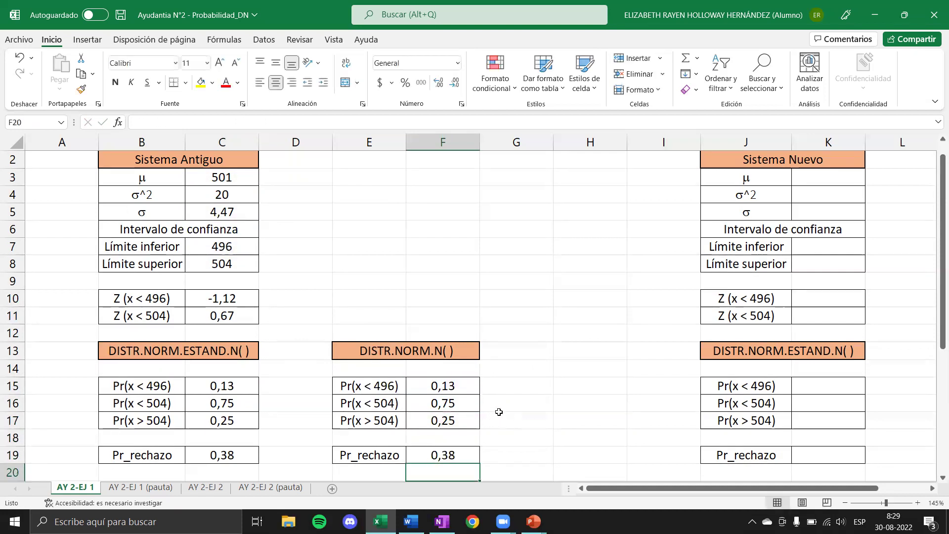
Step: Insert a text box spanning columns B to F over rows 21 to 24, below the rejection probabilities
{"action": "scroll", "coordinate": [495, 413], "scroll_direction": "down", "scroll_amount": 1}
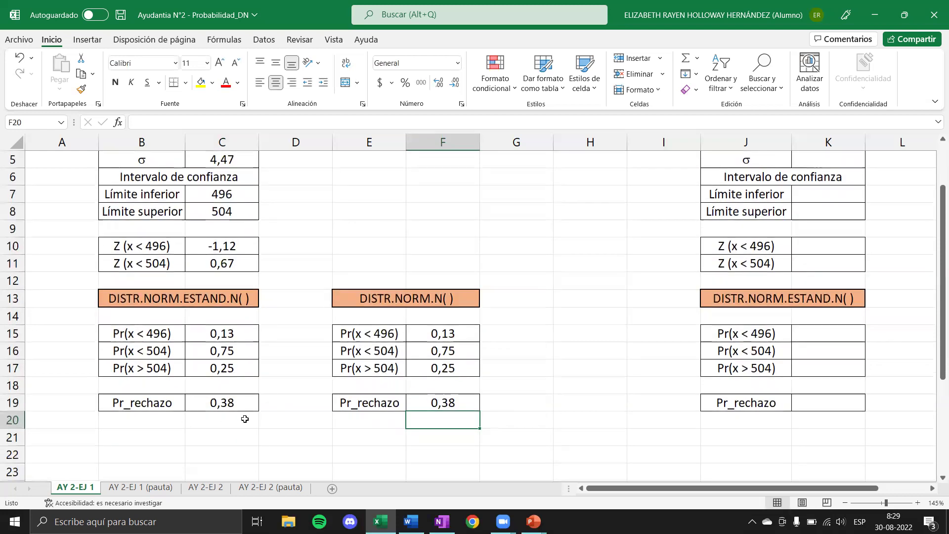
{"action": "scroll", "coordinate": [244, 419], "scroll_direction": "down", "scroll_amount": 2}
{"action": "scroll", "coordinate": [223, 399], "scroll_direction": "down", "scroll_amount": 1}
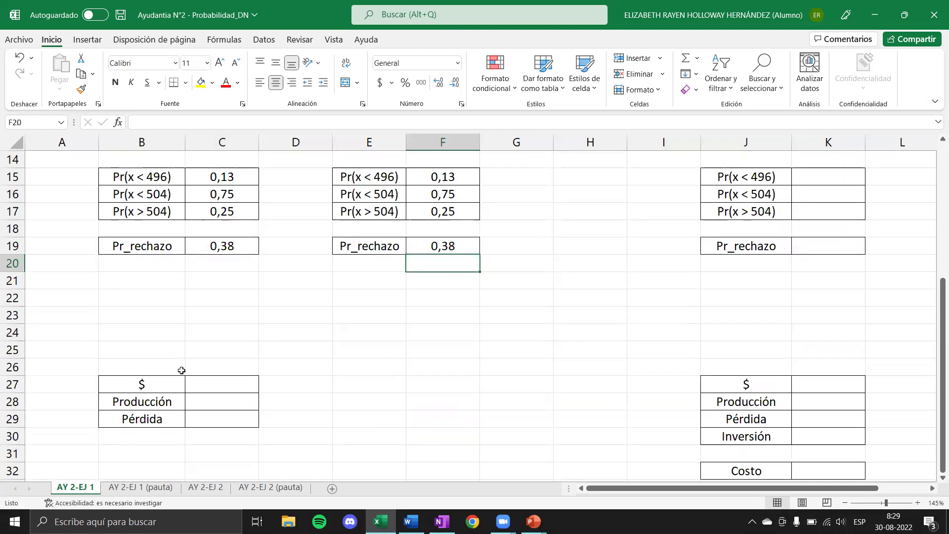
{"action": "left_click", "coordinate": [87, 39]}
{"action": "left_click", "coordinate": [865, 72]}
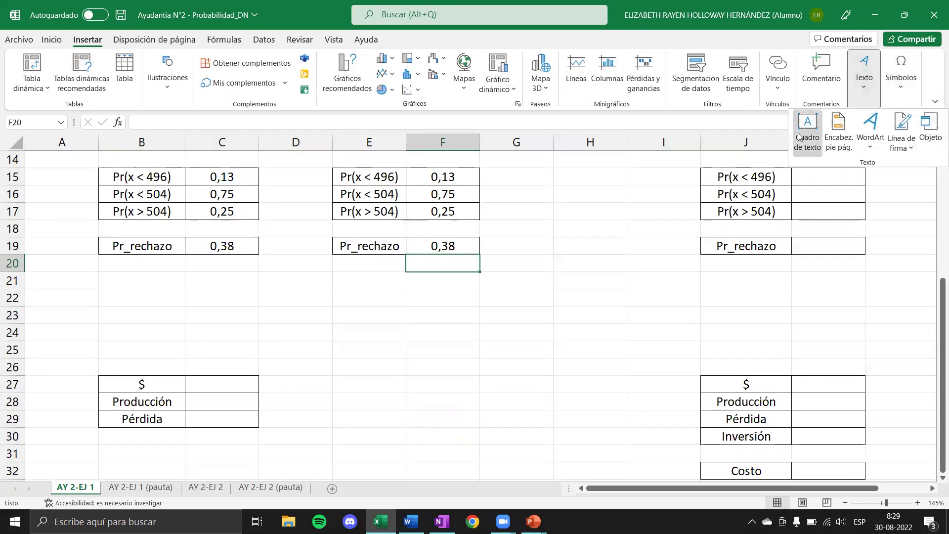
{"action": "left_click", "coordinate": [799, 136]}
{"action": "left_click_drag", "start_coordinate": [104, 283], "coordinate": [480, 340]}
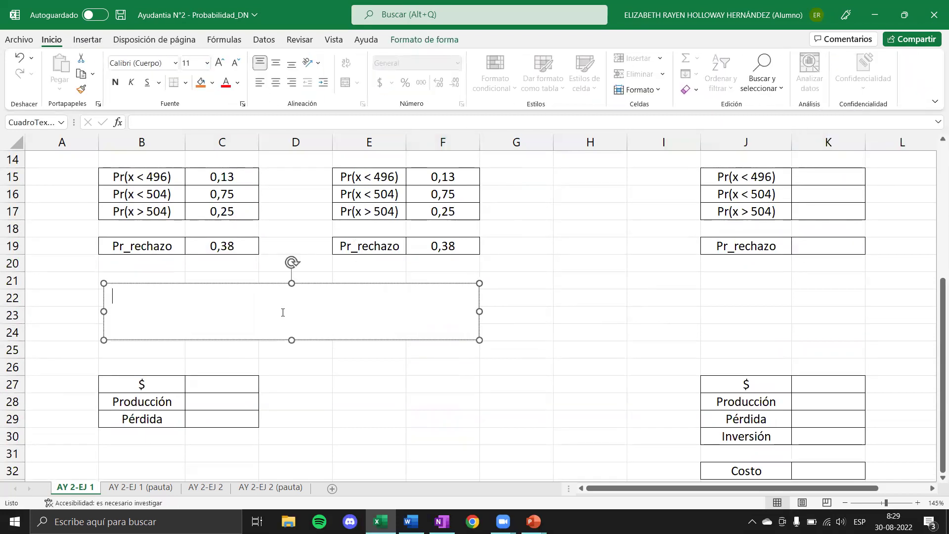
Step: Write the loss expression "Pérdidas = 30 *120000*0,38" in the text box
{"action": "left_click", "coordinate": [87, 40]}
{"action": "left_click", "coordinate": [156, 292]}
{"action": "type", "text": "Pérdidas"}
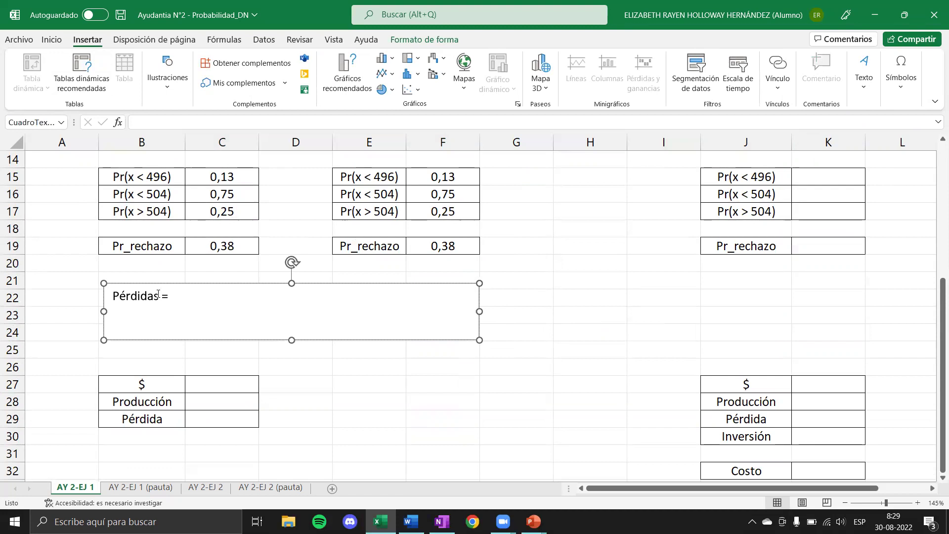
{"action": "type", "text": "= 30"}
{"action": "type", "text": "*120000*"}
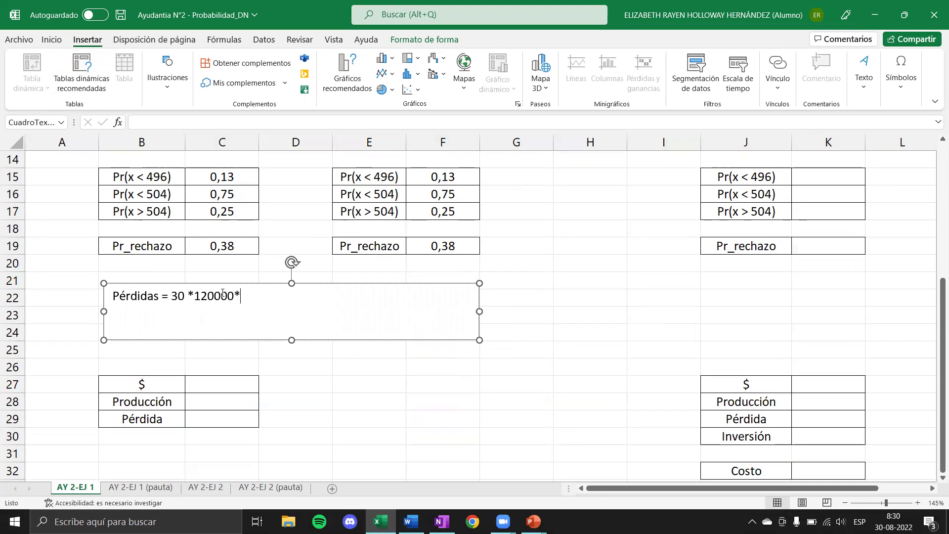
{"action": "type", "text": "0,38"}
{"action": "left_click", "coordinate": [337, 417]}
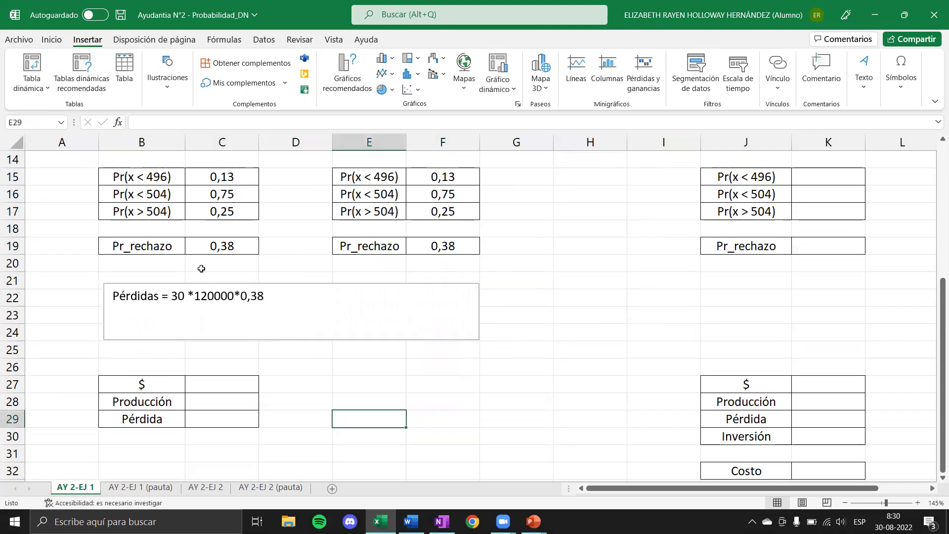
Step: Enter 30 for $ in C27 and 120000 for Producción in C28
{"action": "left_click", "coordinate": [237, 383]}
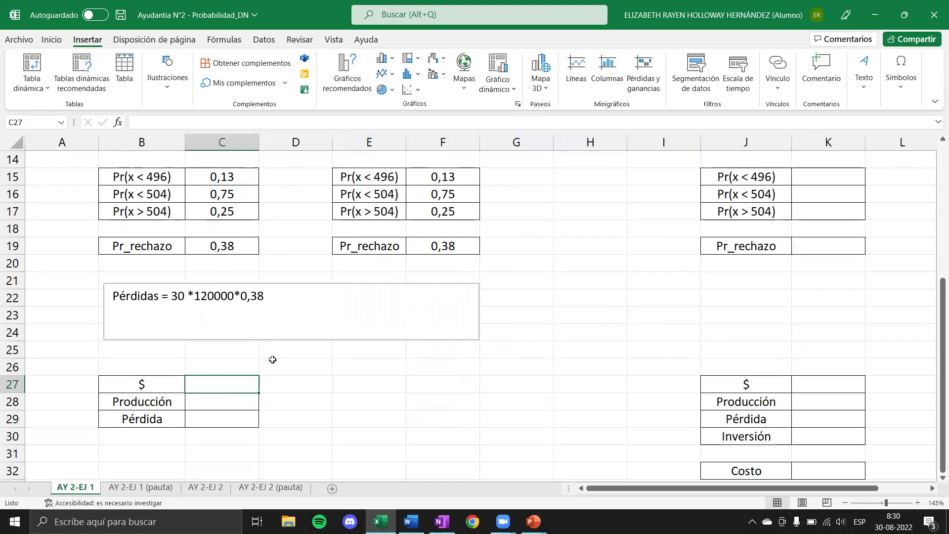
{"action": "type", "text": "30"}
{"action": "key", "text": "Return"}
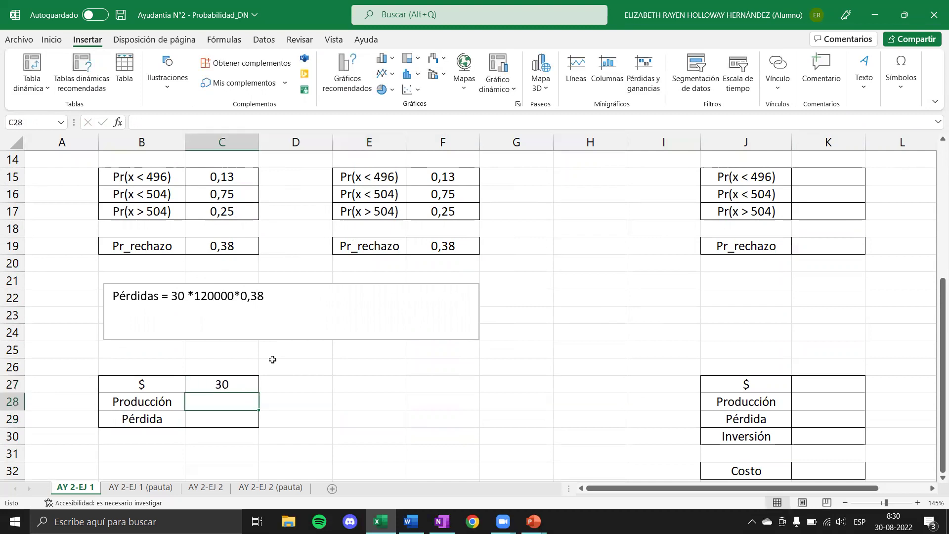
{"action": "type", "text": "120000"}
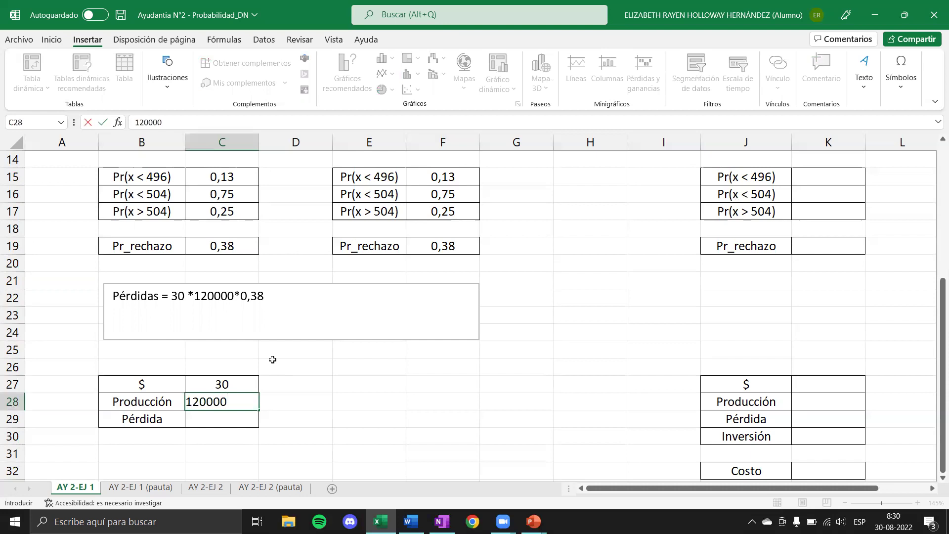
{"action": "key", "text": "Return"}
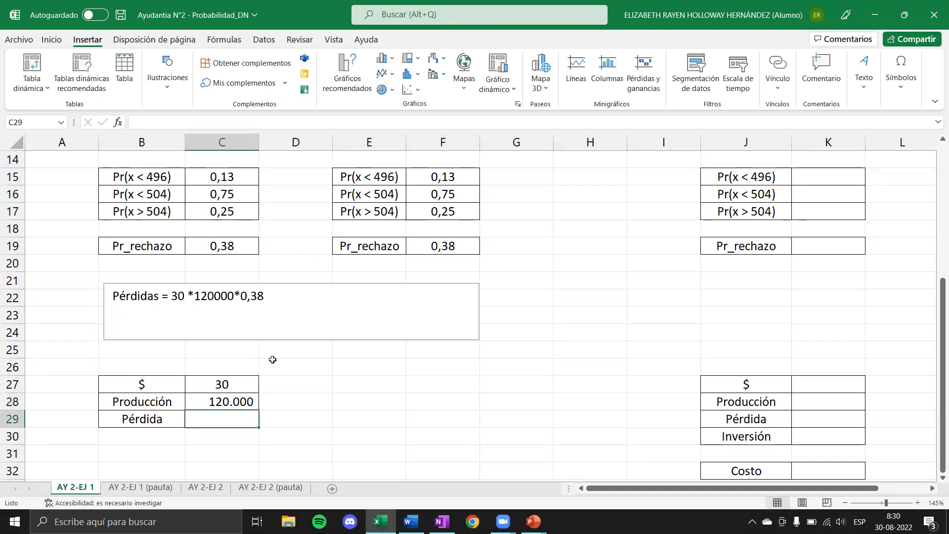
Step: Calculate the old system's Pérdida in C29 with =C27*C28*C19
{"action": "type", "text": "="}
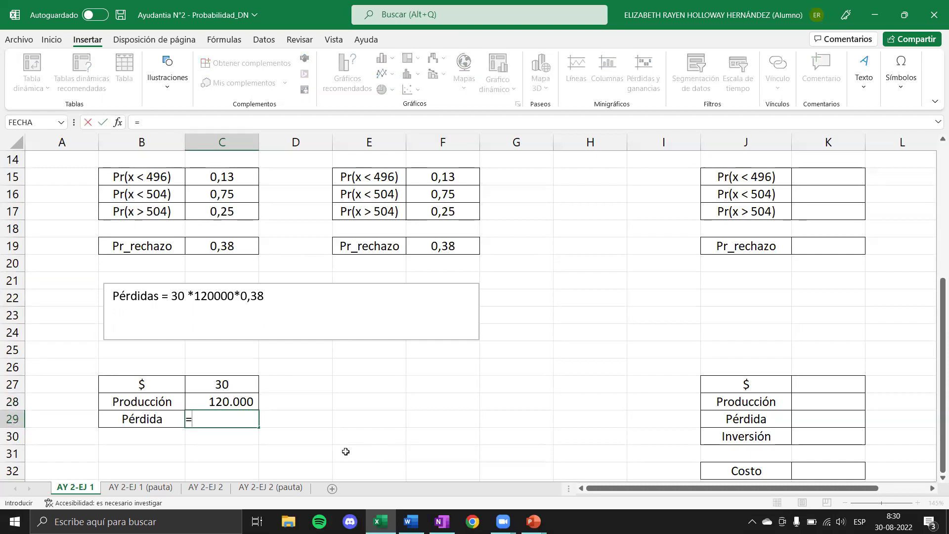
{"action": "left_click", "coordinate": [229, 384]}
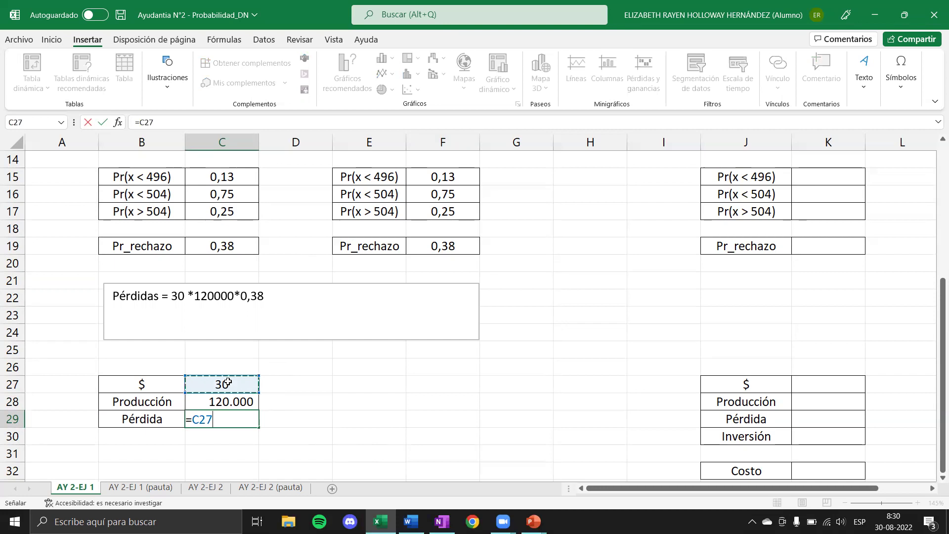
{"action": "type", "text": "*"}
{"action": "left_click", "coordinate": [263, 401]}
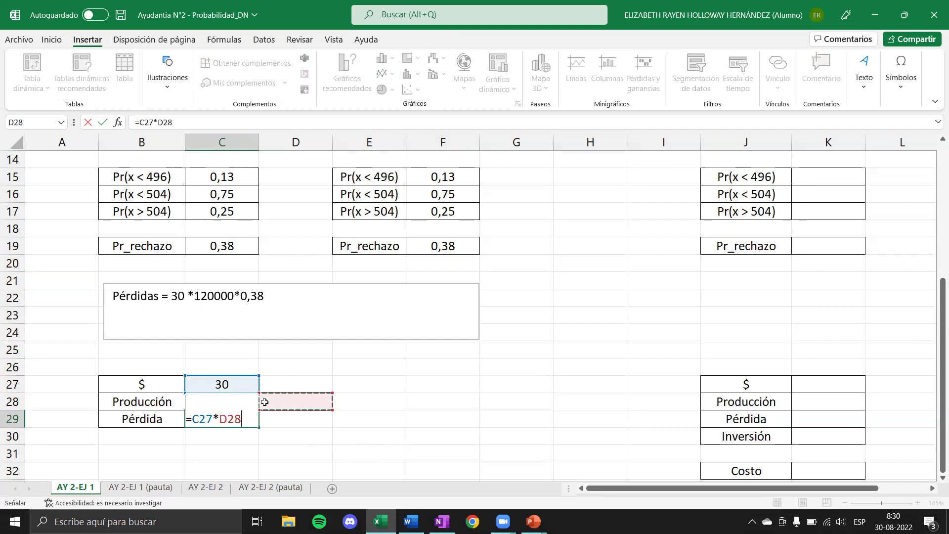
{"action": "key", "text": "Left"}
{"action": "type", "text": "*"}
{"action": "left_click", "coordinate": [244, 244]}
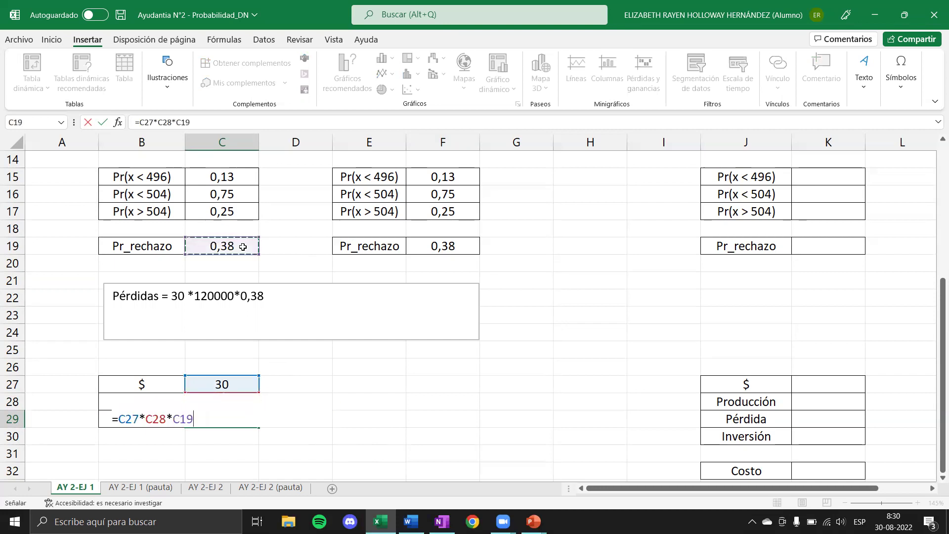
{"action": "key", "text": "Return"}
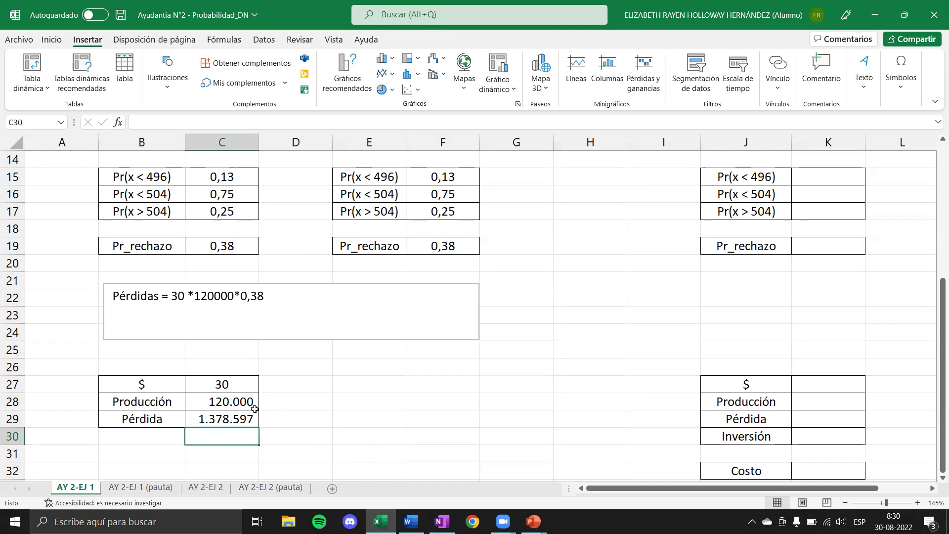
Step: Format the Pérdida value in C29 as accounting currency with the $ symbol
{"action": "left_click", "coordinate": [211, 421]}
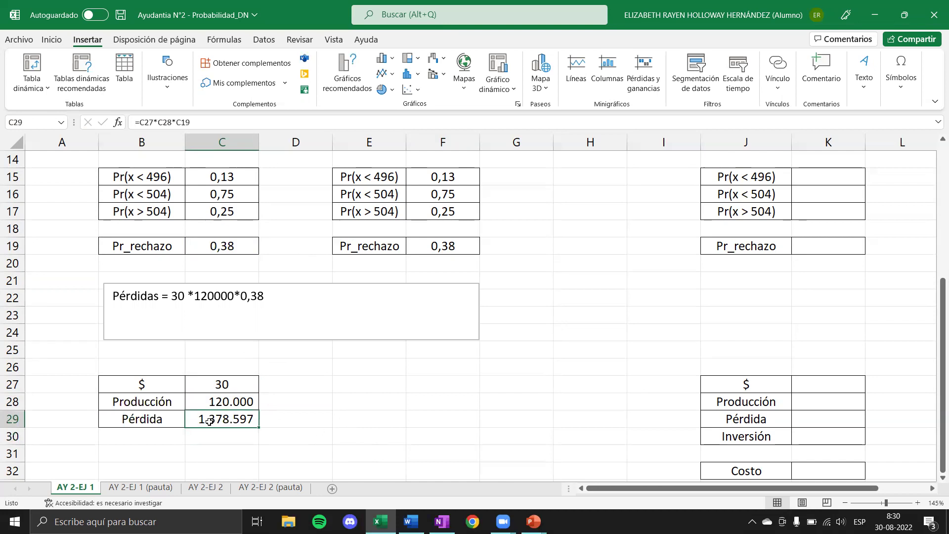
{"action": "left_click", "coordinate": [52, 39]}
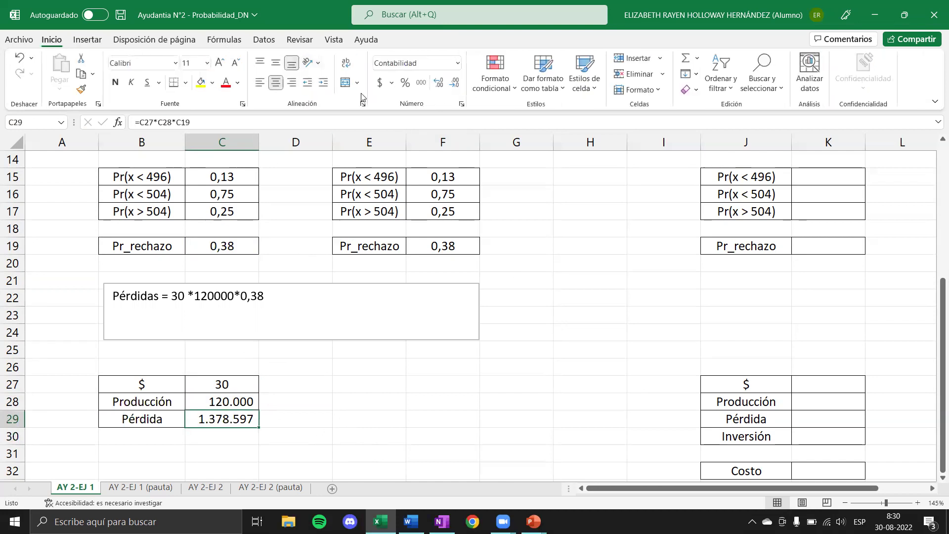
{"action": "left_click", "coordinate": [380, 83]}
{"action": "left_click", "coordinate": [381, 402]}
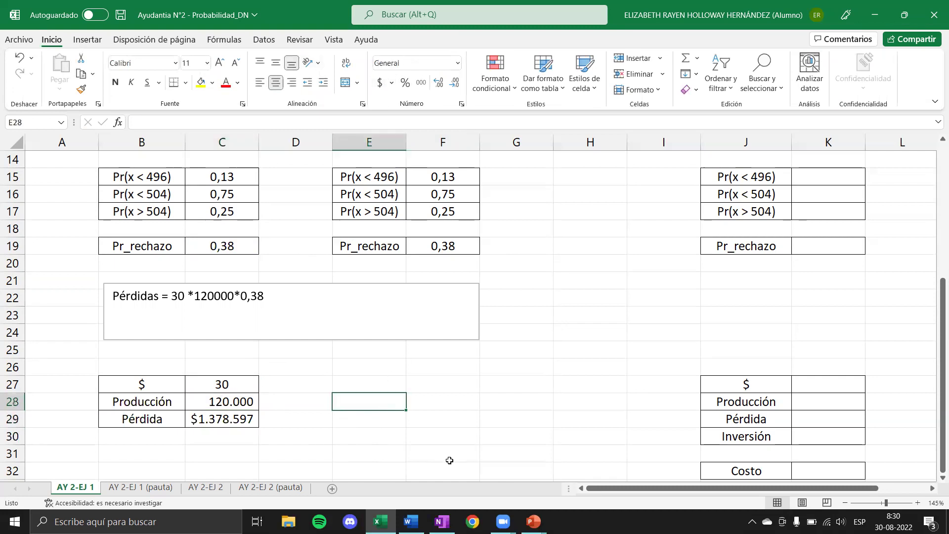
Step: Review the Sistema Antiguo parameters, rejection probabilities and loss, and compare them with the empty Sistema Nuevo tables
{"action": "scroll", "coordinate": [430, 435], "scroll_direction": "up", "scroll_amount": 1}
{"action": "scroll", "coordinate": [429, 434], "scroll_direction": "up", "scroll_amount": 4}
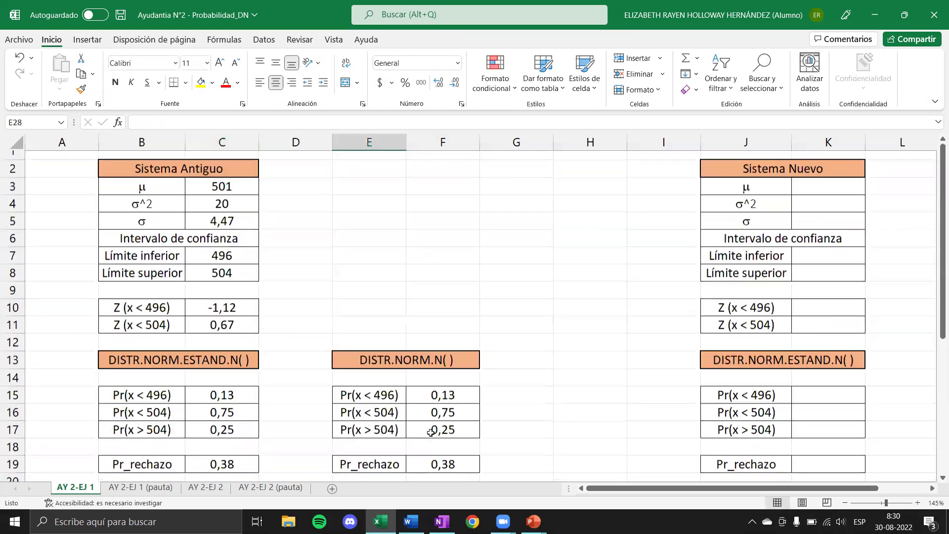
{"action": "scroll", "coordinate": [194, 316], "scroll_direction": "down", "scroll_amount": 4}
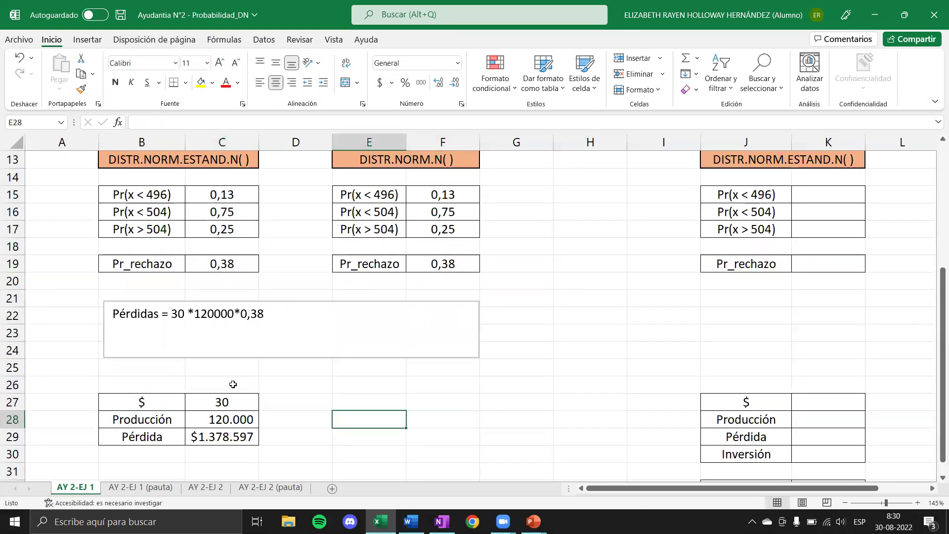
{"action": "scroll", "coordinate": [190, 391], "scroll_direction": "up", "scroll_amount": 1}
{"action": "scroll", "coordinate": [359, 354], "scroll_direction": "up", "scroll_amount": 1}
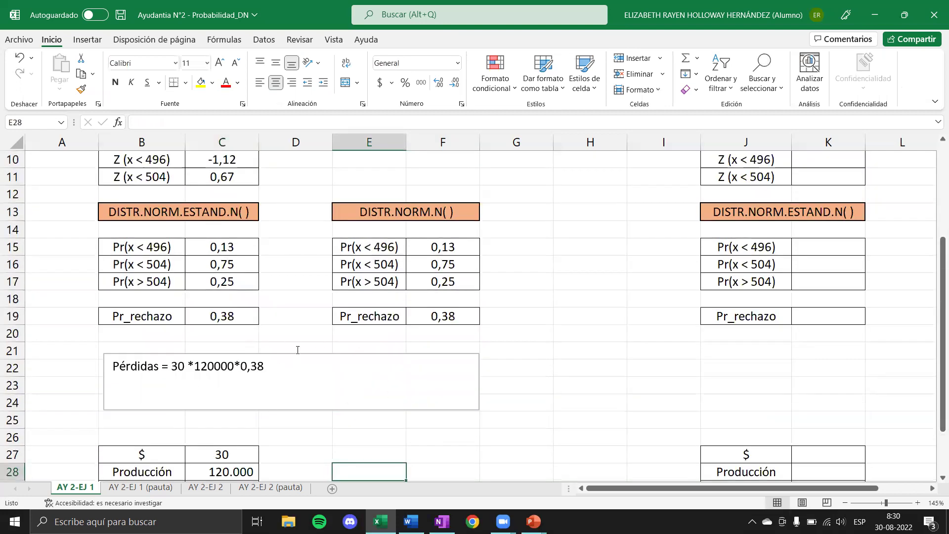
{"action": "scroll", "coordinate": [297, 350], "scroll_direction": "up", "scroll_amount": 2}
{"action": "scroll", "coordinate": [779, 333], "scroll_direction": "up", "scroll_amount": 1}
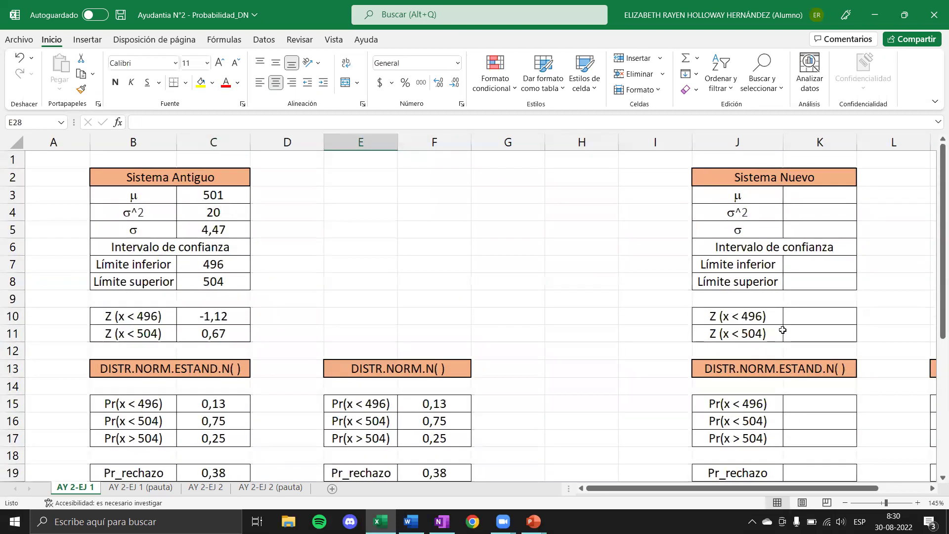
{"action": "scroll", "coordinate": [783, 330], "scroll_direction": "right", "scroll_amount": 4}
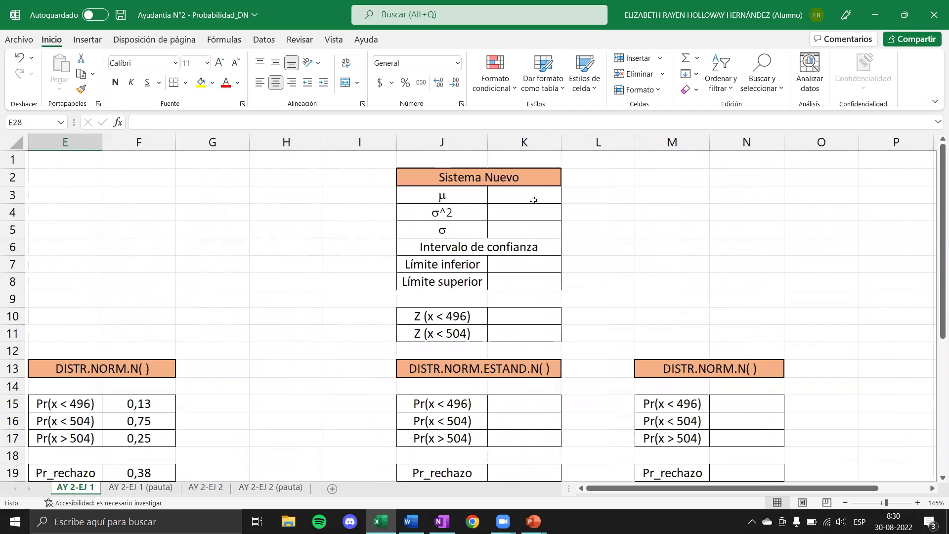
{"action": "key", "text": "Right"}
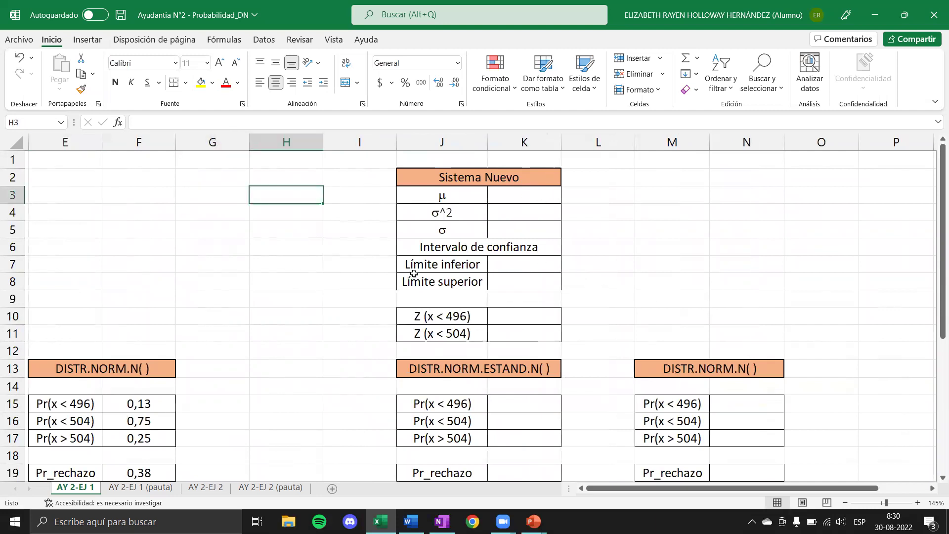
{"action": "key", "text": "Right"}
{"action": "key", "text": "Right"}
{"action": "key", "text": "Right"}
{"action": "type", "text": "2"}
{"action": "key", "text": "BackSpace"}
{"action": "left_click", "coordinate": [524, 421]}
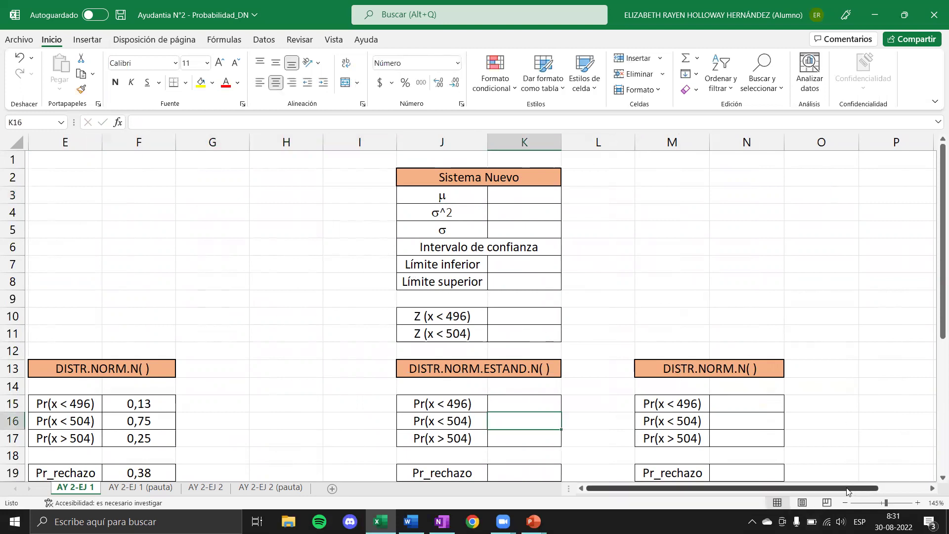
{"action": "left_click", "coordinate": [845, 502]}
{"action": "left_click", "coordinate": [918, 503]}
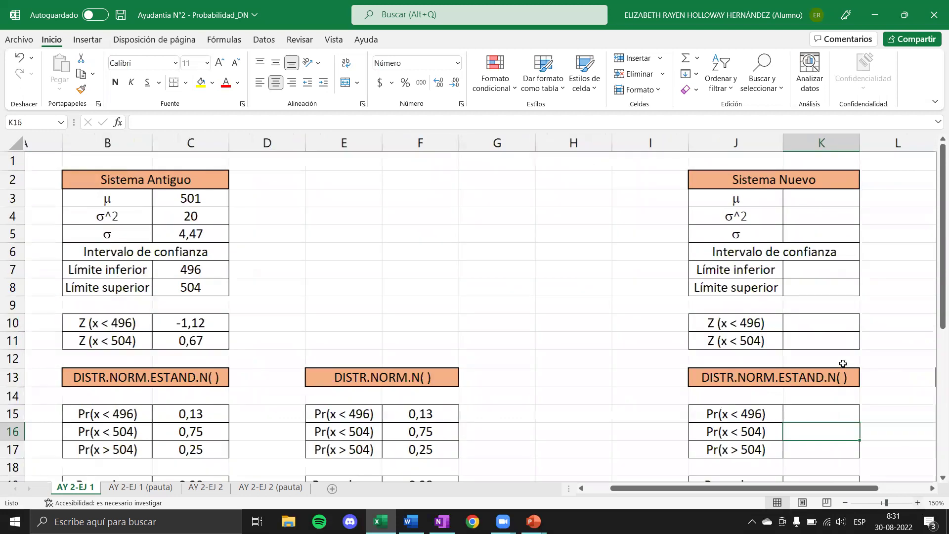
Step: Enter 500 for μ in K3 and 10 for σ^2 in K4 of the Sistema Nuevo table
{"action": "left_click", "coordinate": [786, 197]}
{"action": "type", "text": "500"}
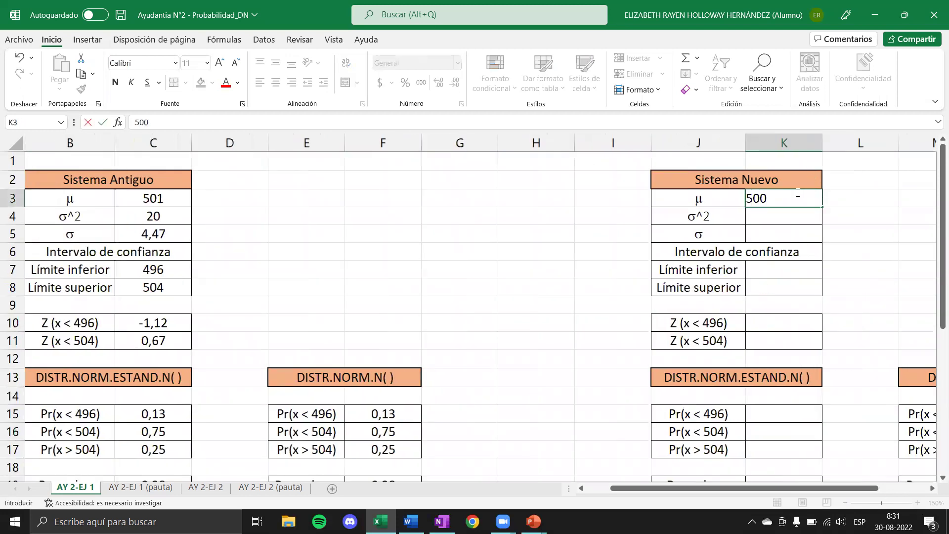
{"action": "key", "text": "Return"}
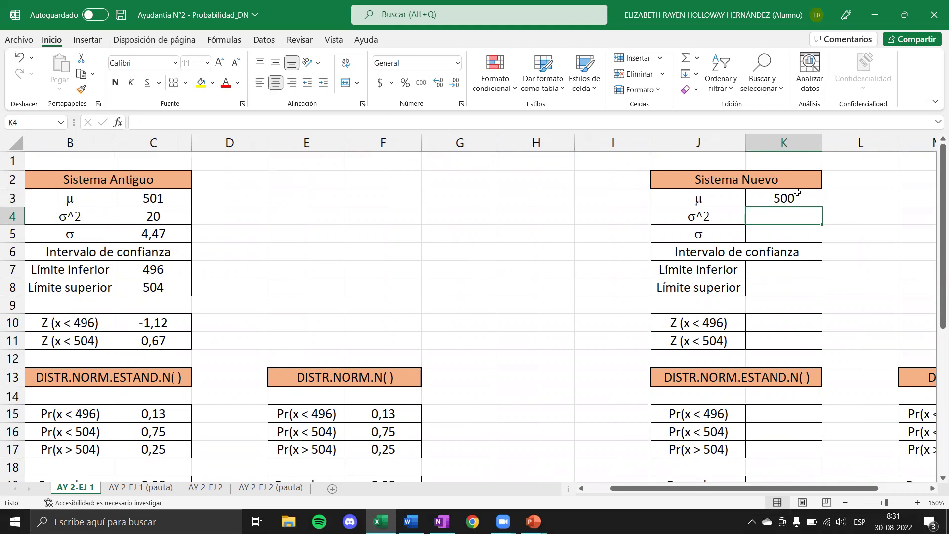
{"action": "type", "text": "10"}
{"action": "key", "text": "Return"}
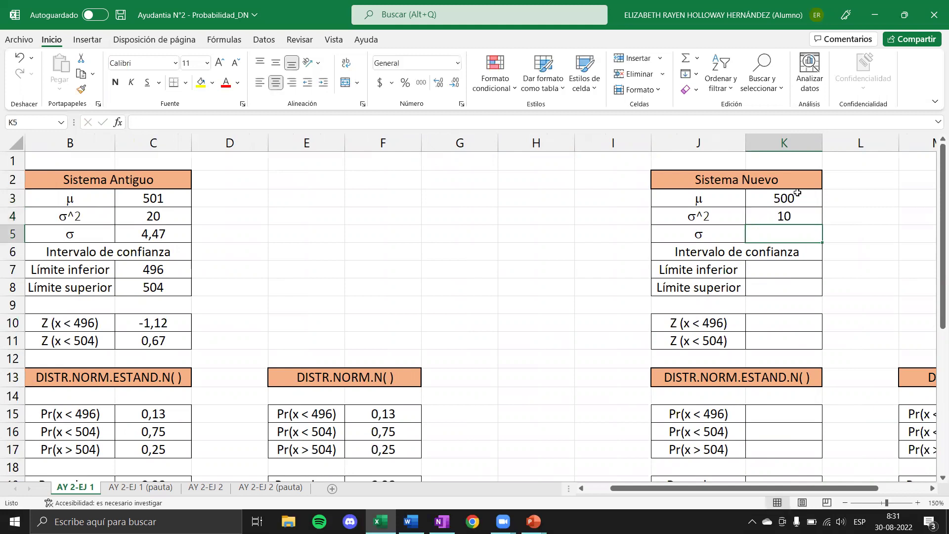
Step: Calculate the new system's σ in K5 as the square root of the variance with =RAIZ(K4)
{"action": "type", "text": "=raiz"}
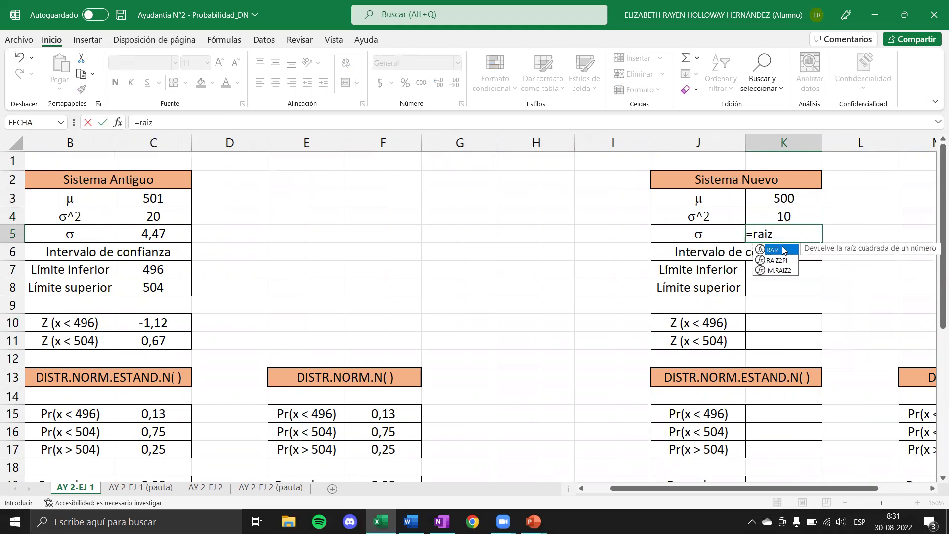
{"action": "key", "text": "Tab"}
{"action": "left_click", "coordinate": [802, 215]}
{"action": "key", "text": "Return"}
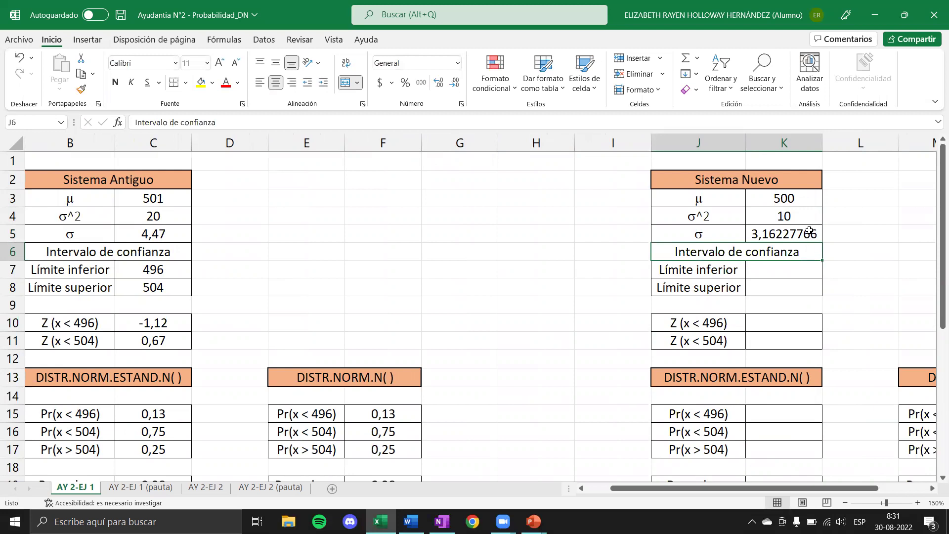
Step: Reduce the σ value in K5 to two decimal places
{"action": "left_click", "coordinate": [809, 234]}
{"action": "left_click", "coordinate": [456, 84]}
{"action": "left_click", "coordinate": [456, 83]}
{"action": "left_click", "coordinate": [456, 83]}
{"action": "left_click", "coordinate": [456, 83]}
{"action": "left_click", "coordinate": [455, 83]}
{"action": "left_click", "coordinate": [455, 83]}
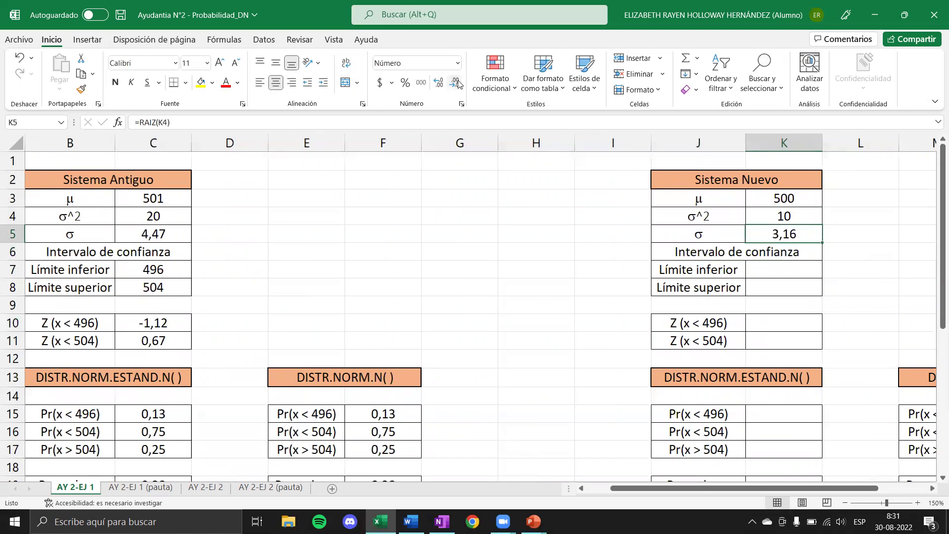
Step: Calculate the new system's Límite inferior in K7 with =500-4 and Límite superior in K8 with =500+4
{"action": "left_click", "coordinate": [813, 271]}
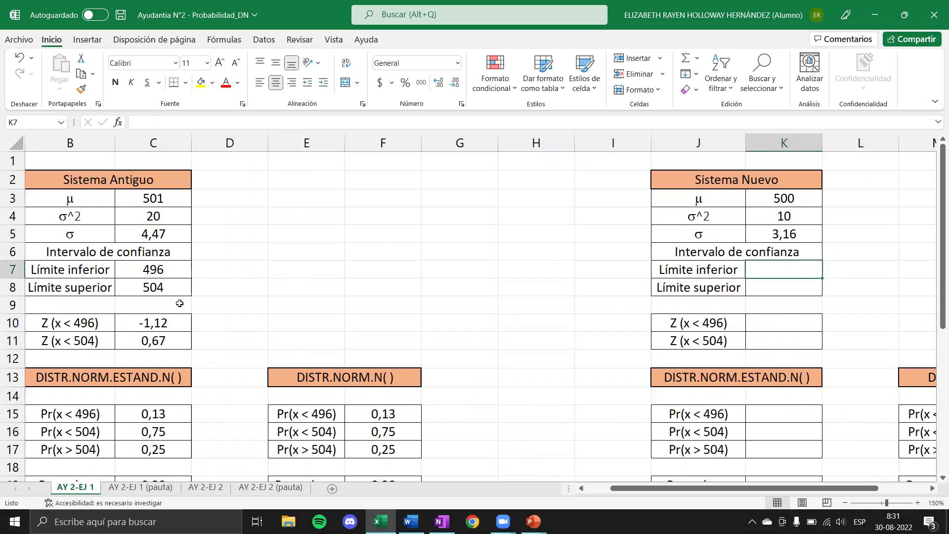
{"action": "type", "text": "=500-4"}
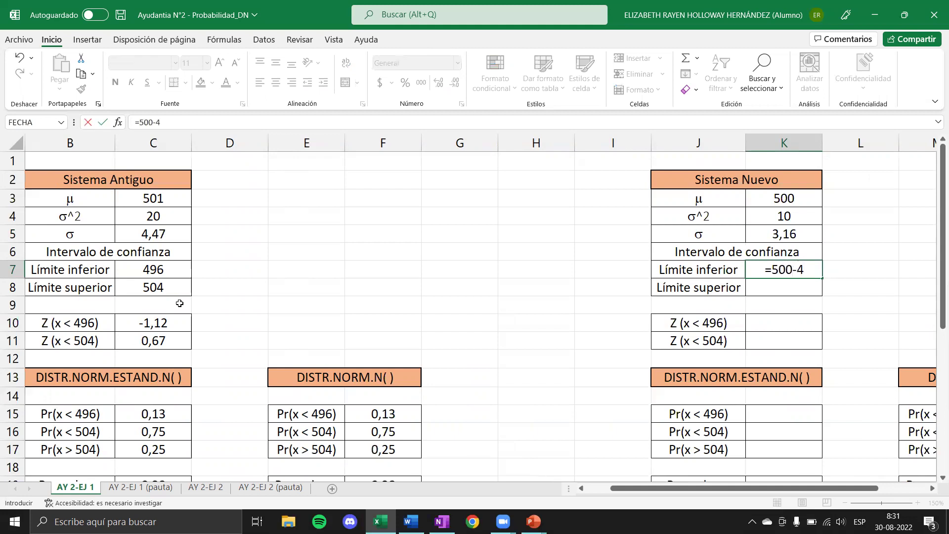
{"action": "key", "text": "Return"}
{"action": "type", "text": "=500+4"}
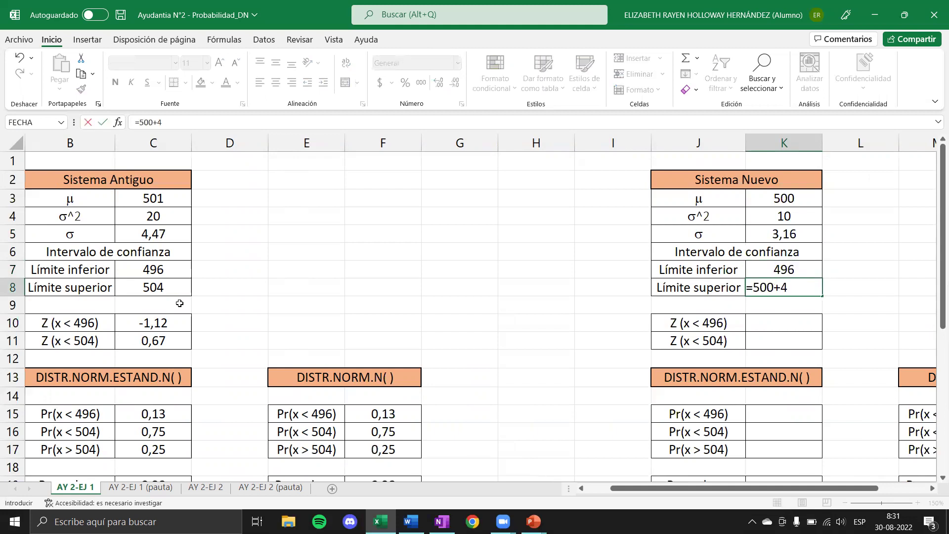
{"action": "key", "text": "Return"}
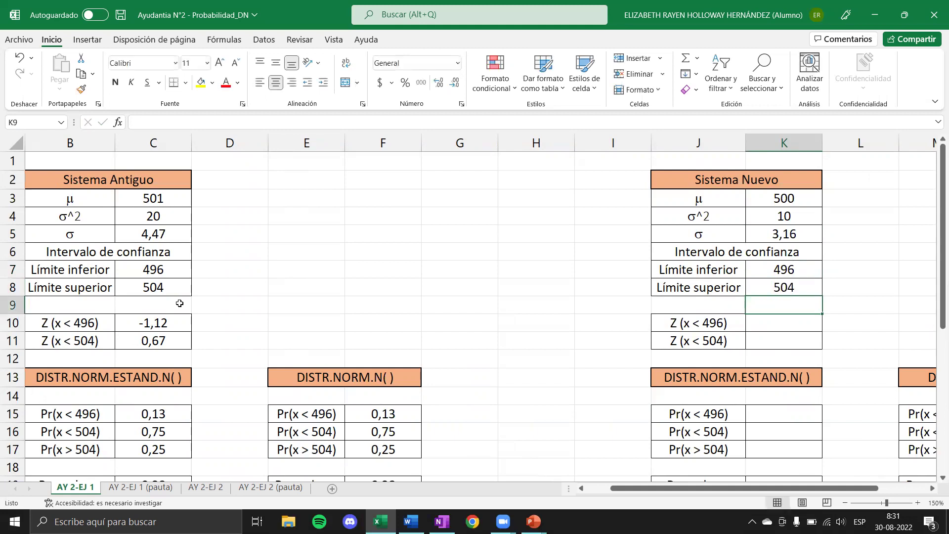
Step: Calculate the new system's Z (x < 496) in K10 with the formula =(K7-K3)/K5
{"action": "scroll", "coordinate": [517, 402], "scroll_direction": "right", "scroll_amount": 3}
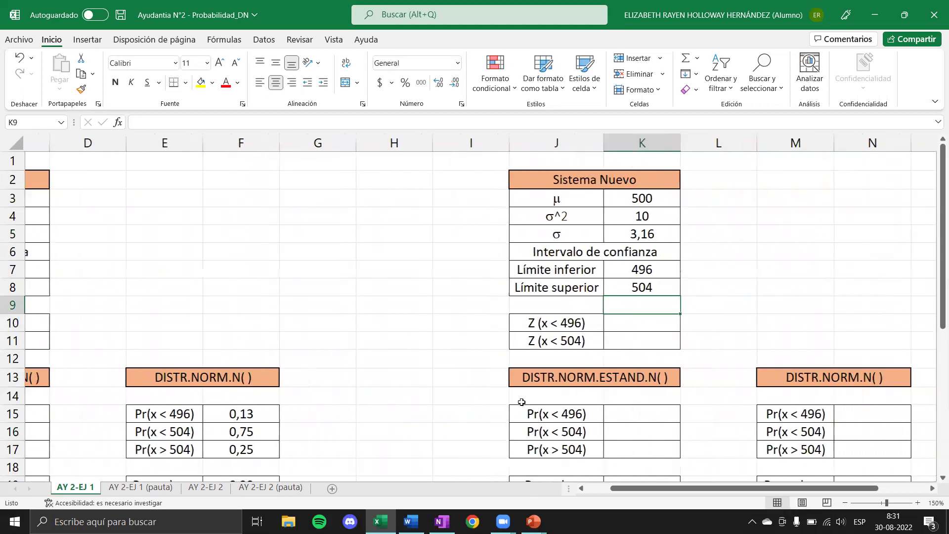
{"action": "left_click", "coordinate": [614, 322]}
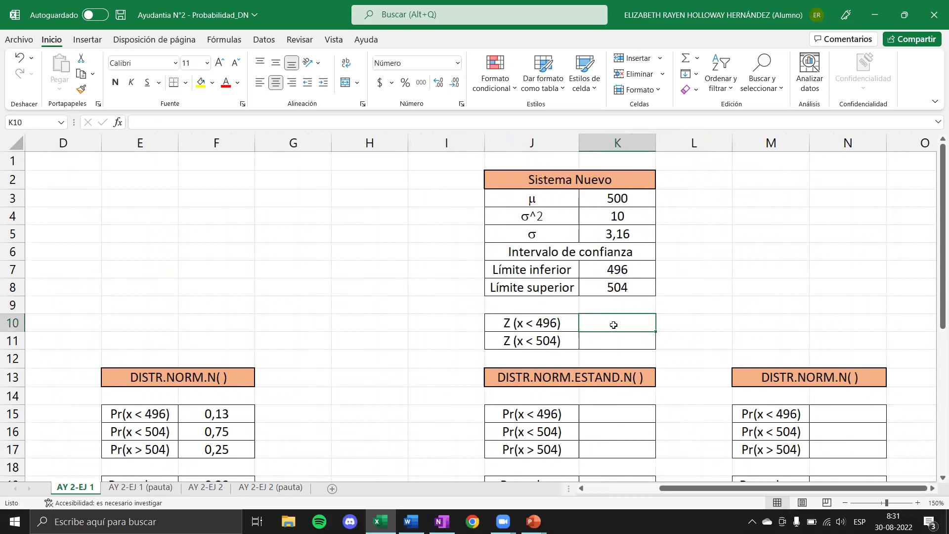
{"action": "type", "text": "="}
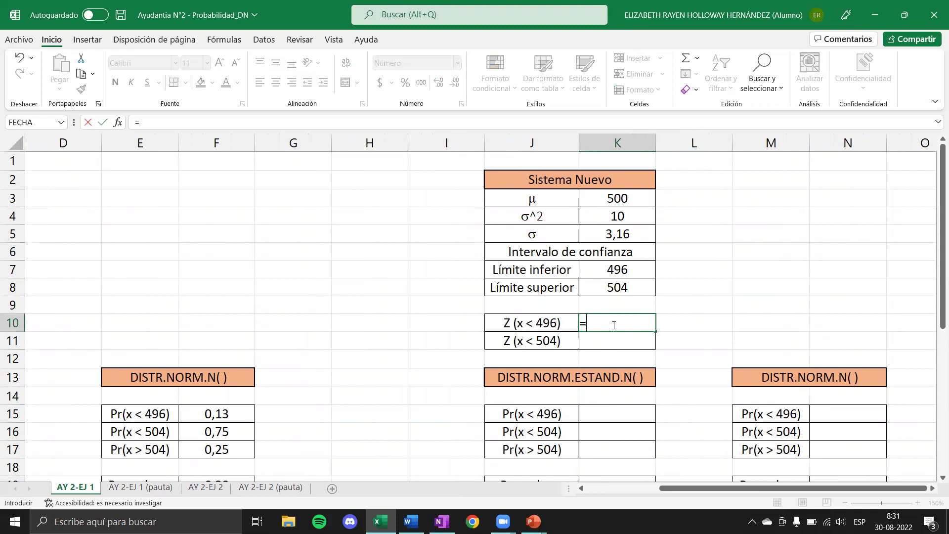
{"action": "left_click", "coordinate": [642, 267]}
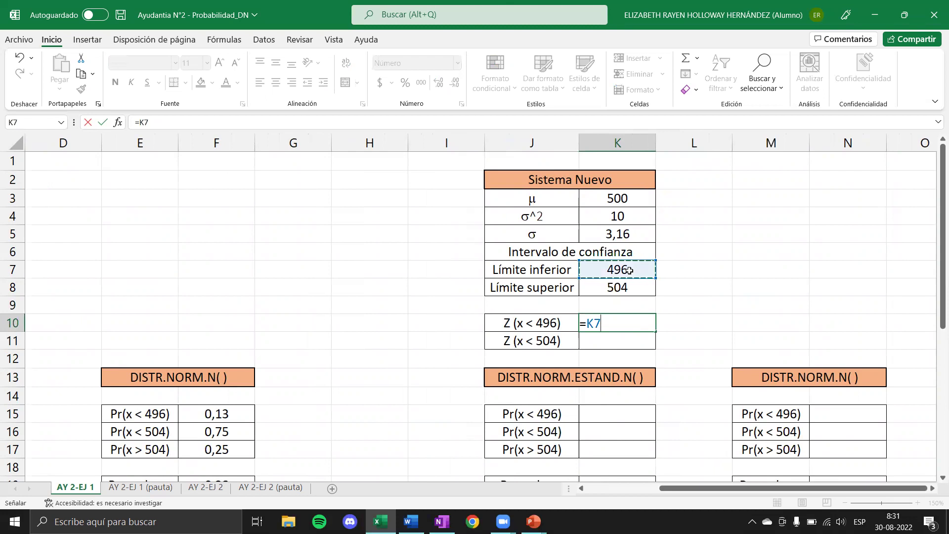
{"action": "type", "text": "-"}
{"action": "left_click", "coordinate": [644, 194]}
{"action": "type", "text": "/"}
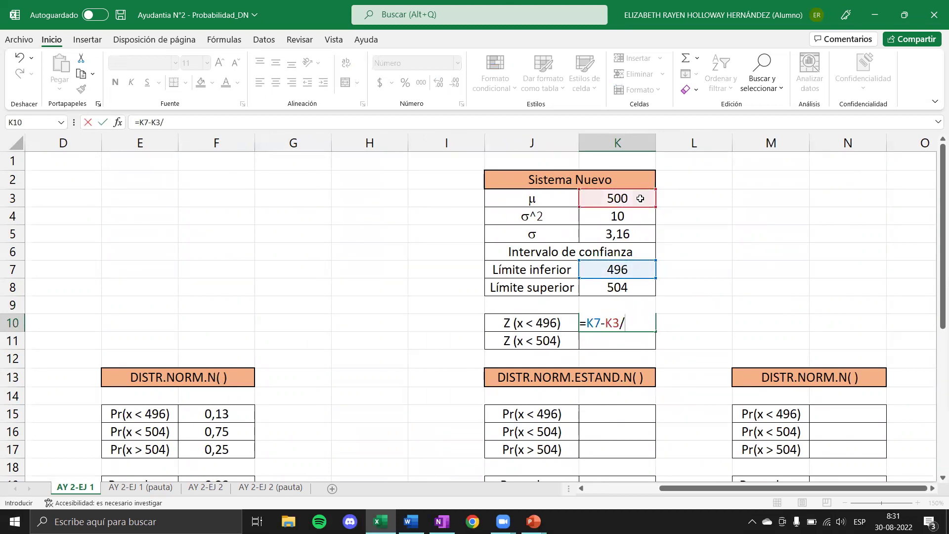
{"action": "left_click", "coordinate": [140, 124]}
{"action": "type", "text": "("}
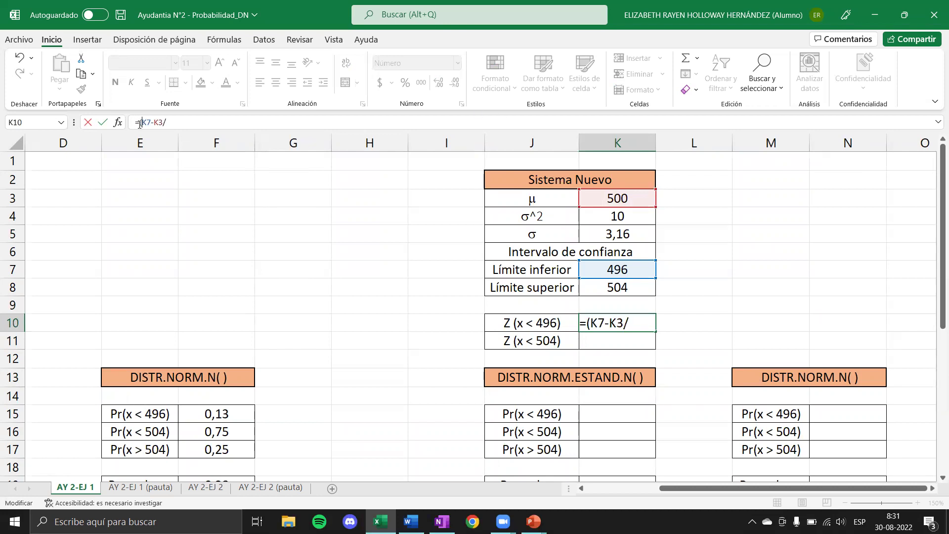
{"action": "type", "text": ")"}
{"action": "type", "text": "E:F"}
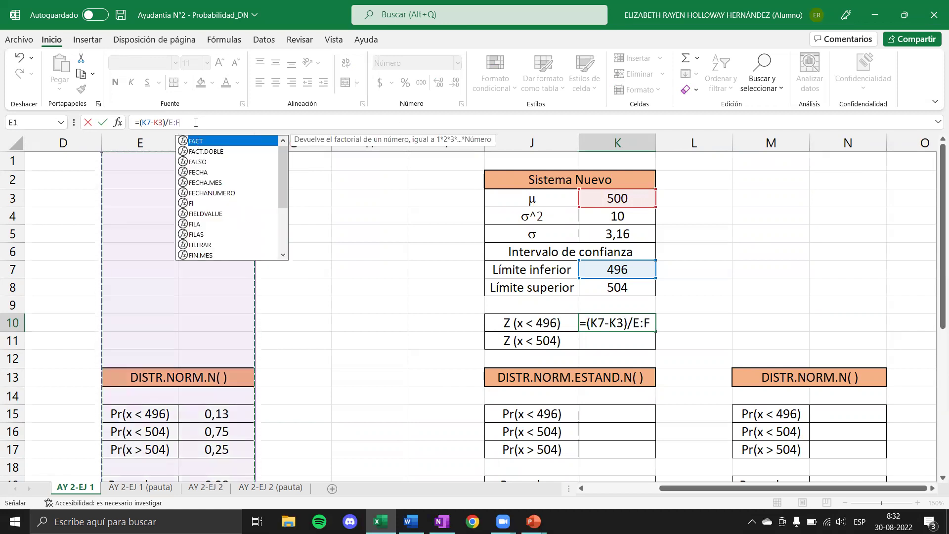
{"action": "key", "text": "BackSpace"}
{"action": "key", "text": "BackSpace"}
{"action": "key", "text": "BackSpace"}
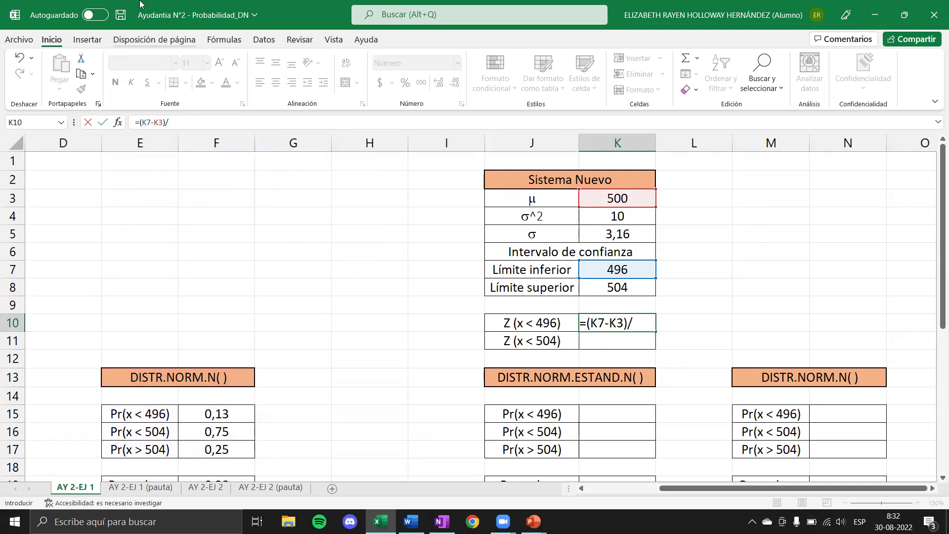
{"action": "left_click", "coordinate": [601, 234]}
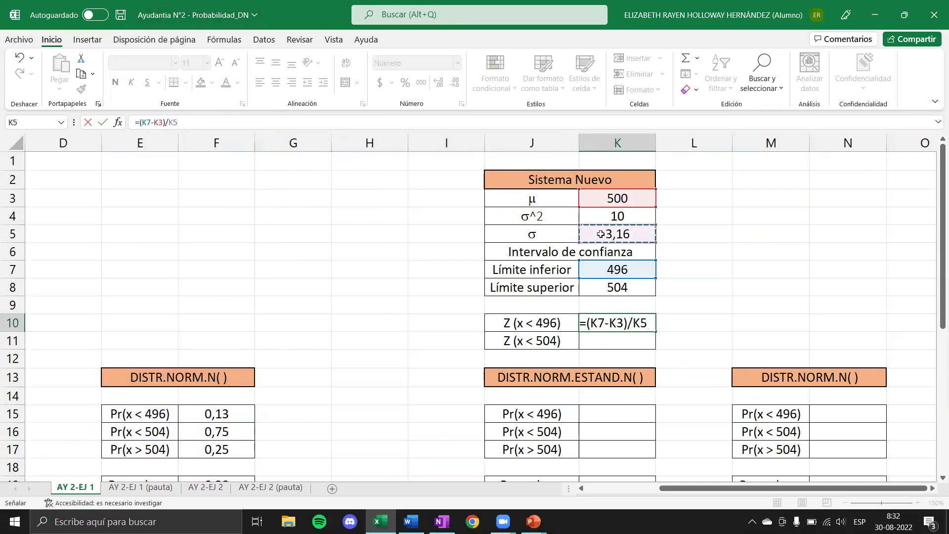
{"action": "key", "text": "Return"}
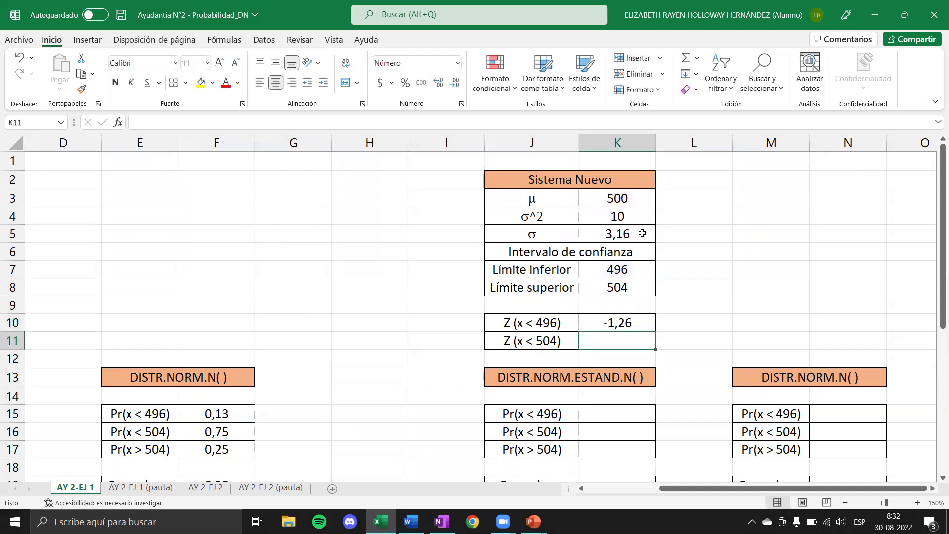
Step: Make the K3 and K5 references in K10 absolute and fill the formula down to Z (x < 504) in K11
{"action": "left_click", "coordinate": [633, 319]}
{"action": "double_click", "coordinate": [633, 324]}
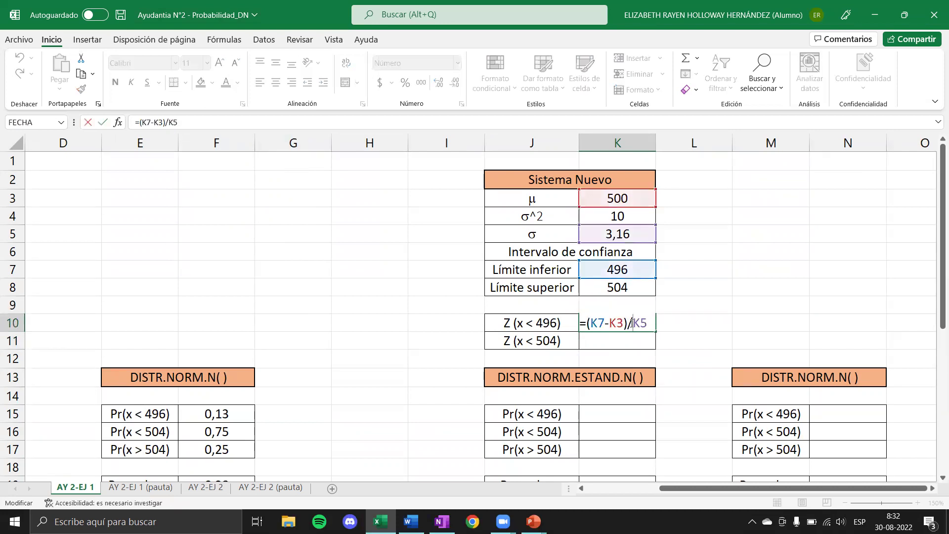
{"action": "key", "text": "F4"}
{"action": "left_click", "coordinate": [544, 324]}
{"action": "key", "text": "F4"}
{"action": "key", "text": "Return"}
{"action": "left_click", "coordinate": [649, 325]}
{"action": "left_click", "coordinate": [659, 337]}
{"action": "left_click", "coordinate": [649, 324]}
{"action": "left_click_drag", "start_coordinate": [655, 331], "coordinate": [645, 346]}
{"action": "left_click", "coordinate": [643, 343]}
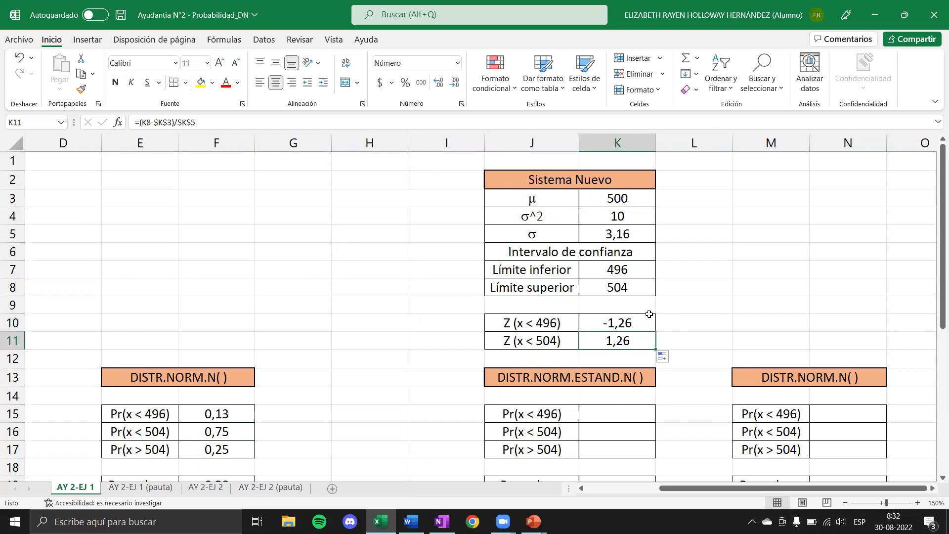
Step: Calculate the new system's Pr(x < 496) in K15 with =DISTR.NORM.ESTAND.N(K10;VERDADERO)
{"action": "left_click", "coordinate": [658, 389]}
{"action": "scroll", "coordinate": [647, 412], "scroll_direction": "down", "scroll_amount": 1}
{"action": "left_click", "coordinate": [691, 375]}
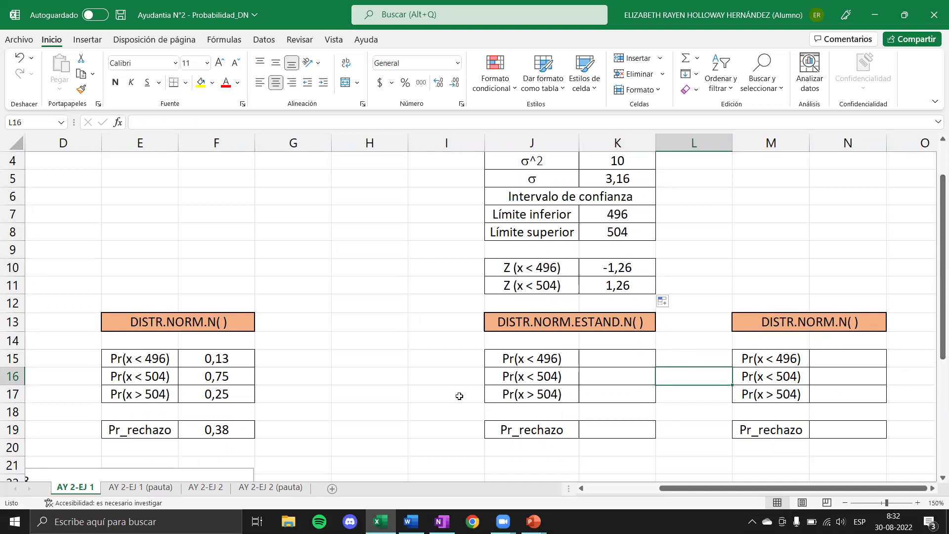
{"action": "left_click", "coordinate": [597, 359]}
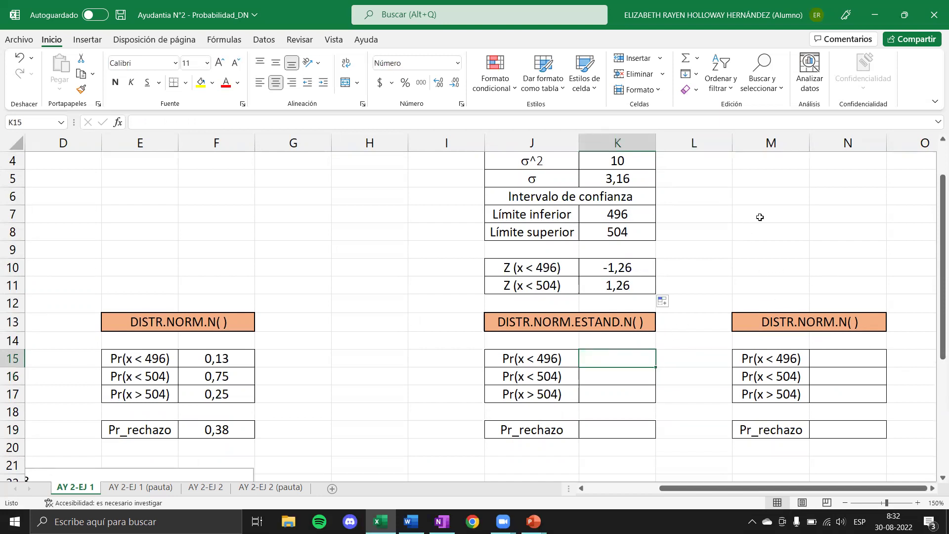
{"action": "type", "text": "="}
{"action": "scroll", "coordinate": [593, 261], "scroll_direction": "up", "scroll_amount": 1}
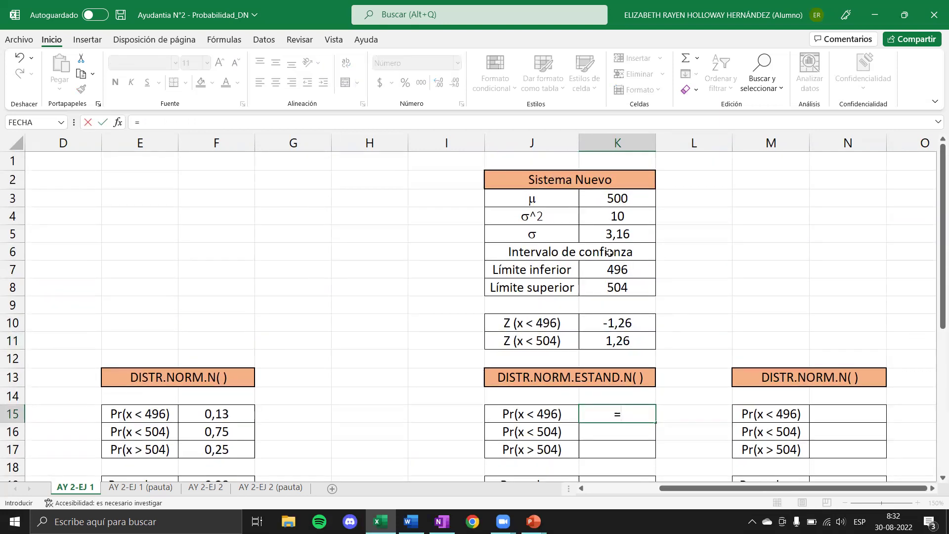
{"action": "type", "text": "distr"}
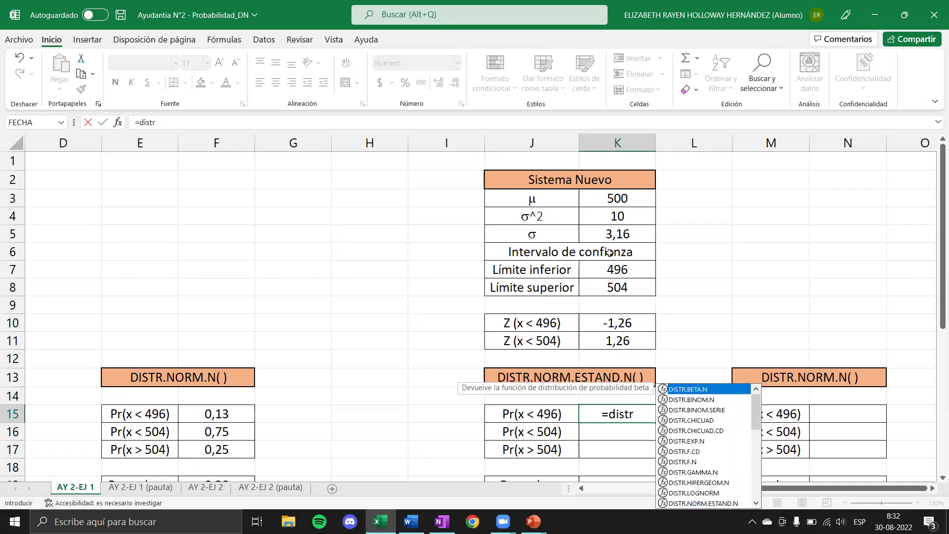
{"action": "double_click", "coordinate": [724, 503]}
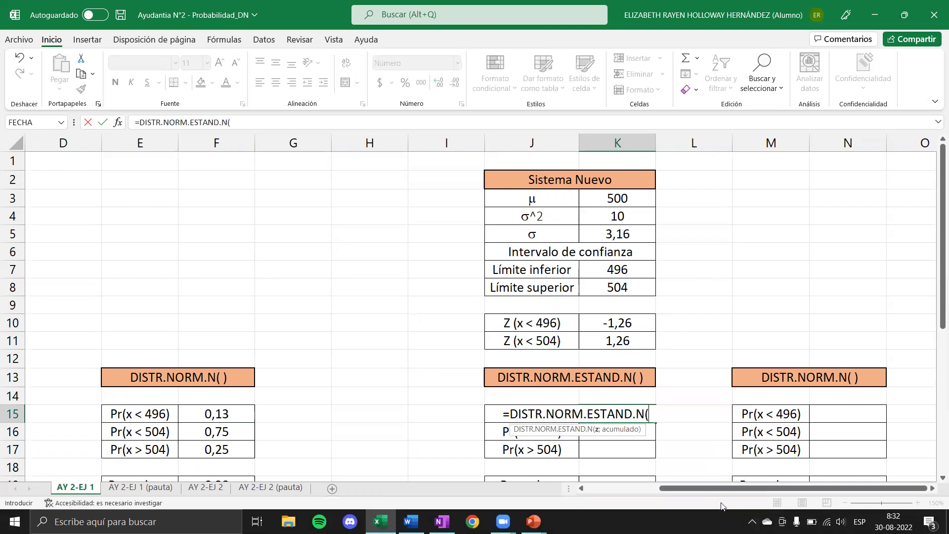
{"action": "left_click", "coordinate": [628, 322]}
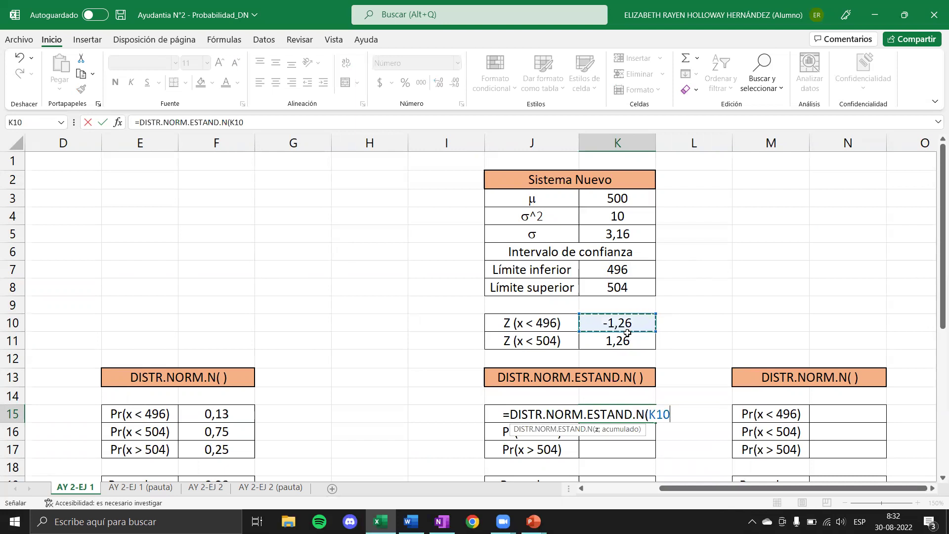
{"action": "type", "text": ";"}
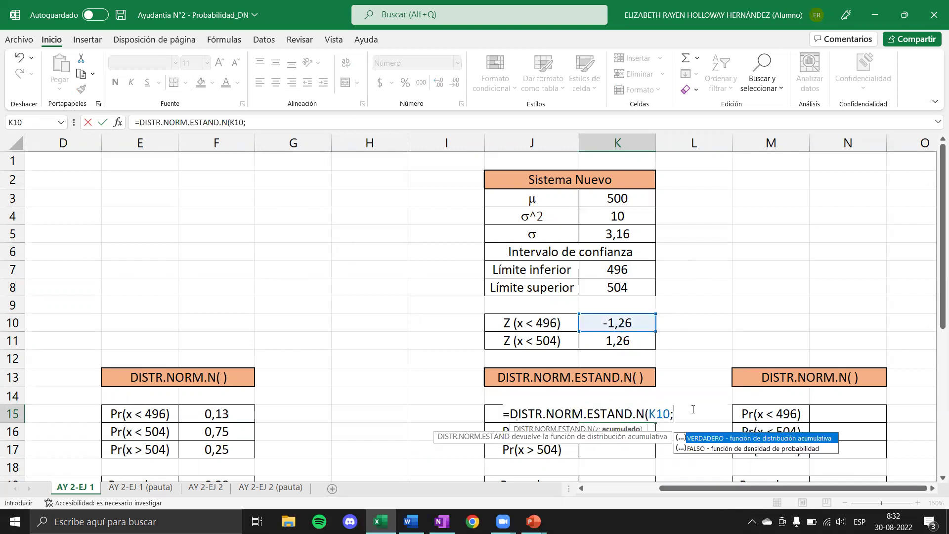
{"action": "double_click", "coordinate": [714, 439]}
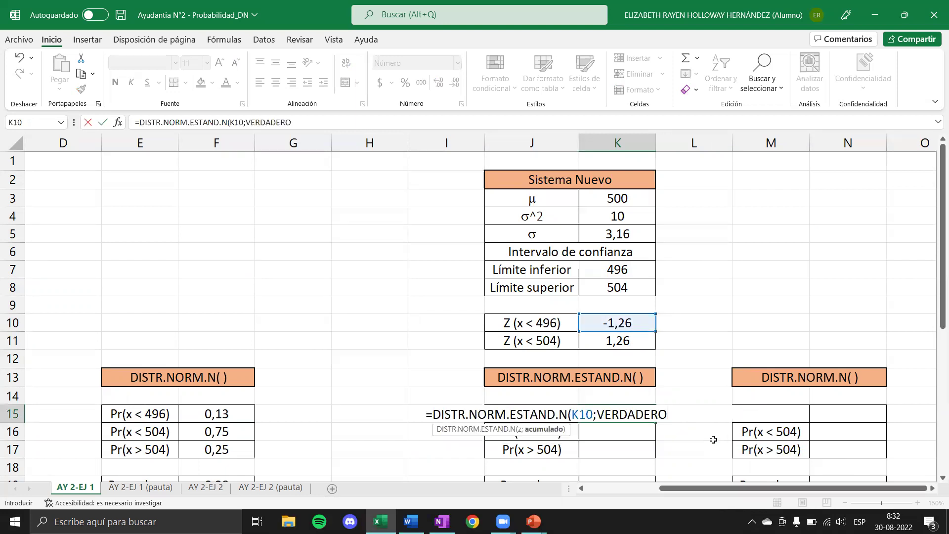
{"action": "type", "text": ")"}
{"action": "key", "text": "Return"}
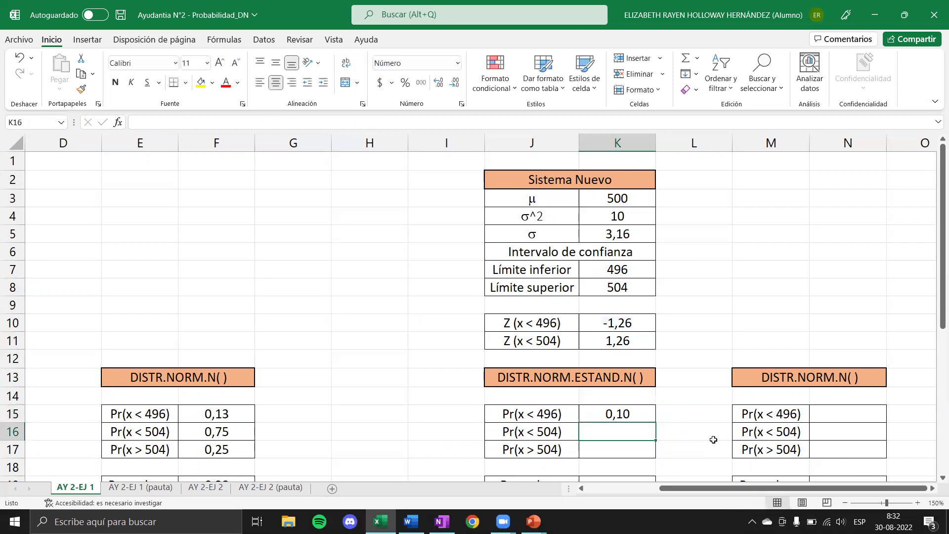
Step: Fill the K15 formula down to Pr(x < 504) in K16 and calculate Pr(x > 504) in K17 with =1-K16
{"action": "left_click", "coordinate": [638, 418]}
{"action": "left_click_drag", "start_coordinate": [654, 420], "coordinate": [651, 434]}
{"action": "double_click", "coordinate": [637, 429]}
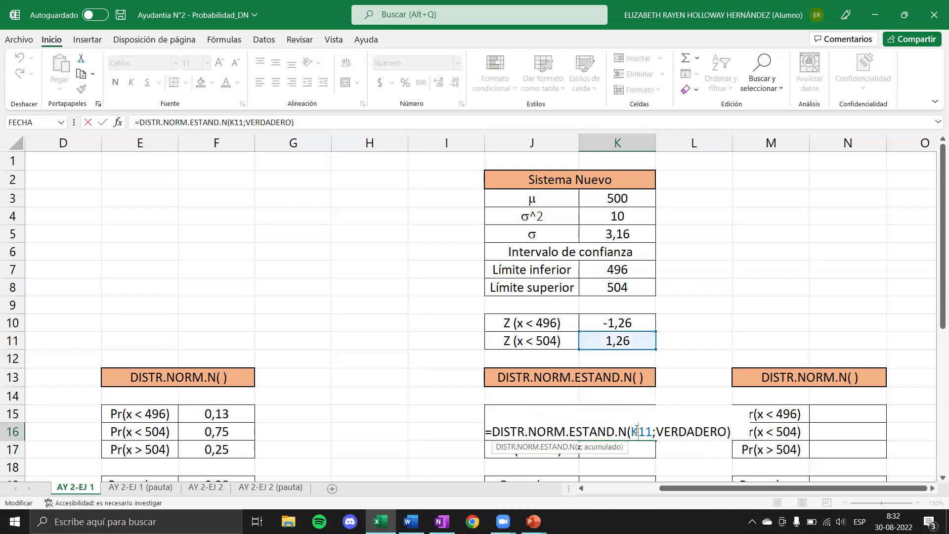
{"action": "key", "text": "Return"}
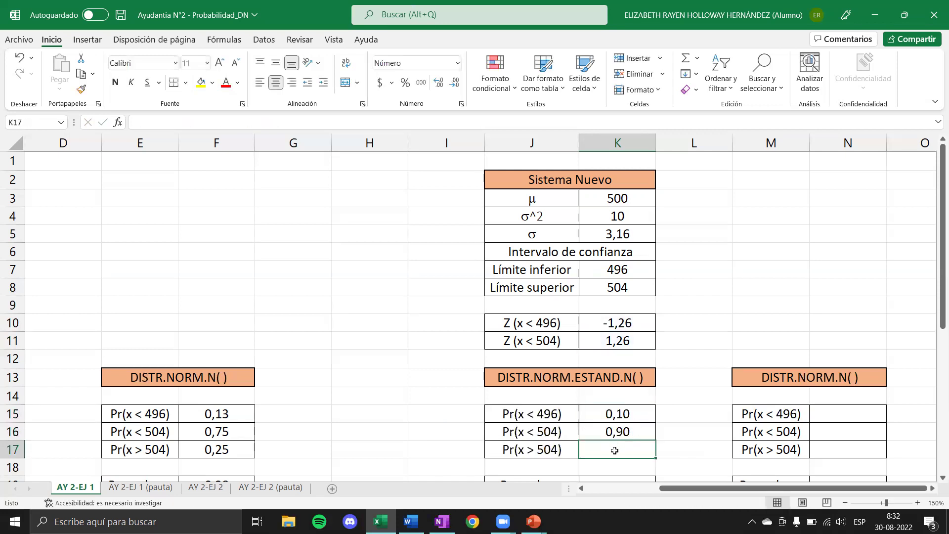
{"action": "type", "text": "=1-"}
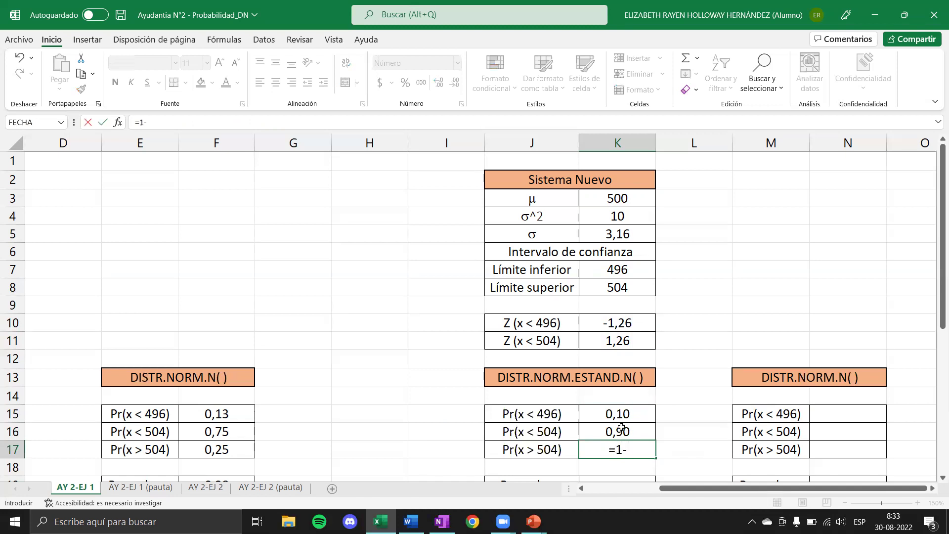
{"action": "left_click", "coordinate": [633, 433]}
{"action": "key", "text": "Return"}
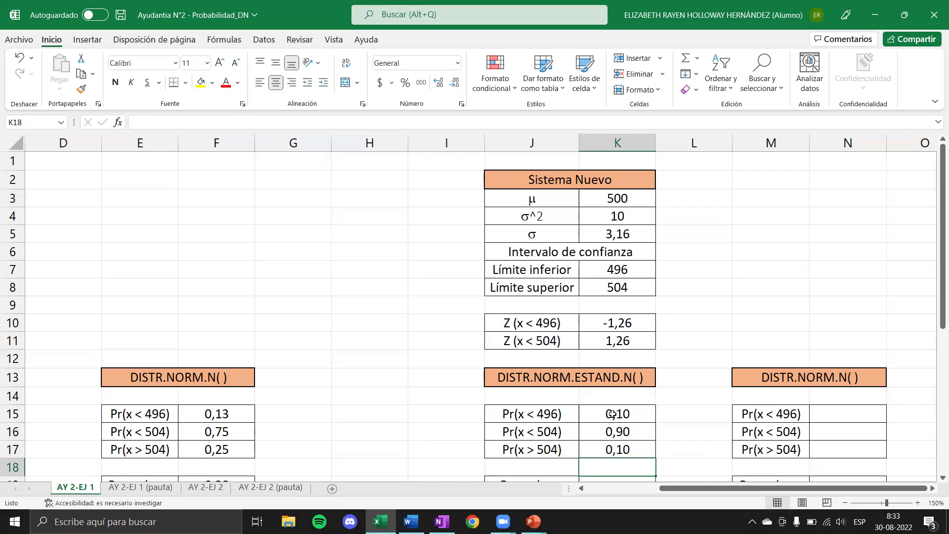
Step: Switch to OneNote and change the mean under the bell curve to 500 by erasing its last digit and handwriting a 0 in black
{"action": "key", "text": "alt+Tab"}
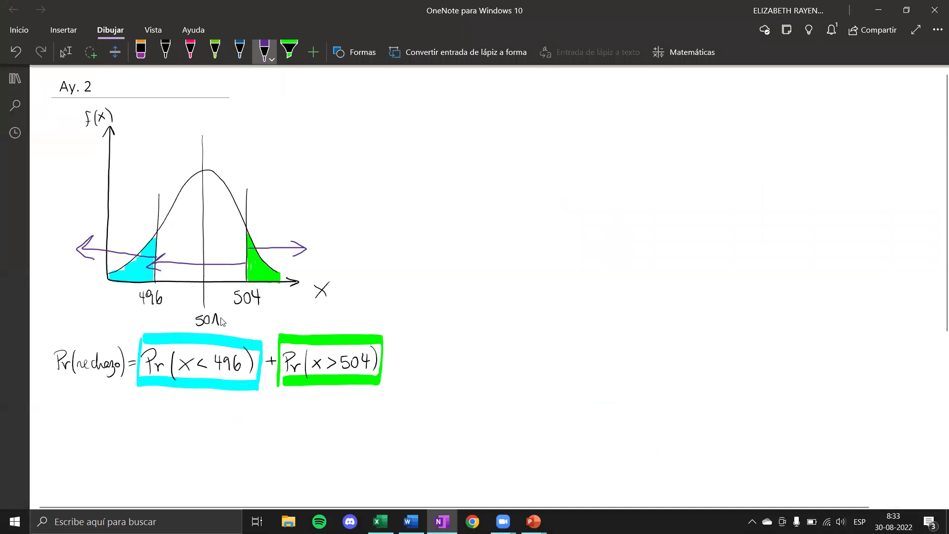
{"action": "left_click", "coordinate": [141, 50]}
{"action": "left_click_drag", "start_coordinate": [216, 314], "coordinate": [213, 316]}
{"action": "left_click", "coordinate": [166, 49]}
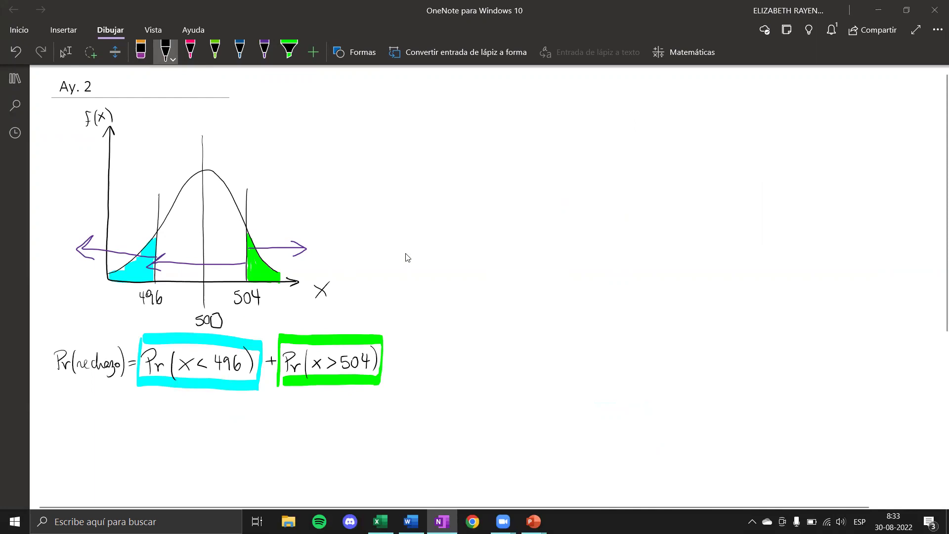
Step: Return to Excel, calculate the new system's Pr_rechazo in K19 with =K15+K17, and check the formula in K17
{"action": "key", "text": "alt+Tab"}
{"action": "scroll", "coordinate": [595, 267], "scroll_direction": "down", "scroll_amount": 1}
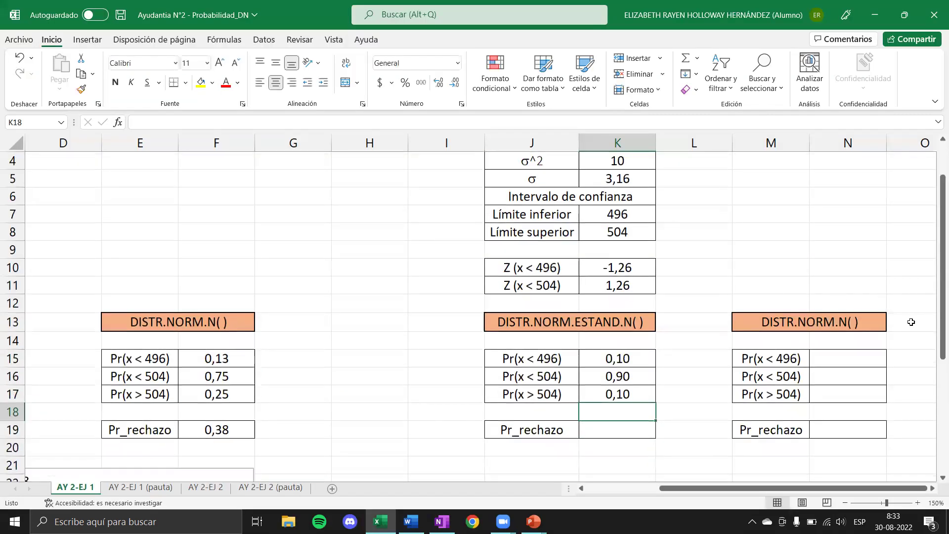
{"action": "left_click", "coordinate": [646, 427]}
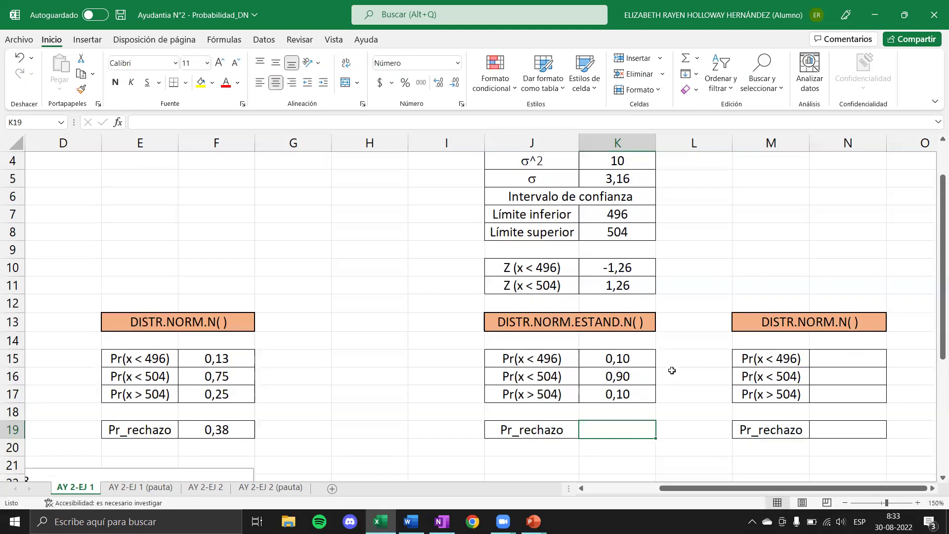
{"action": "type", "text": "="}
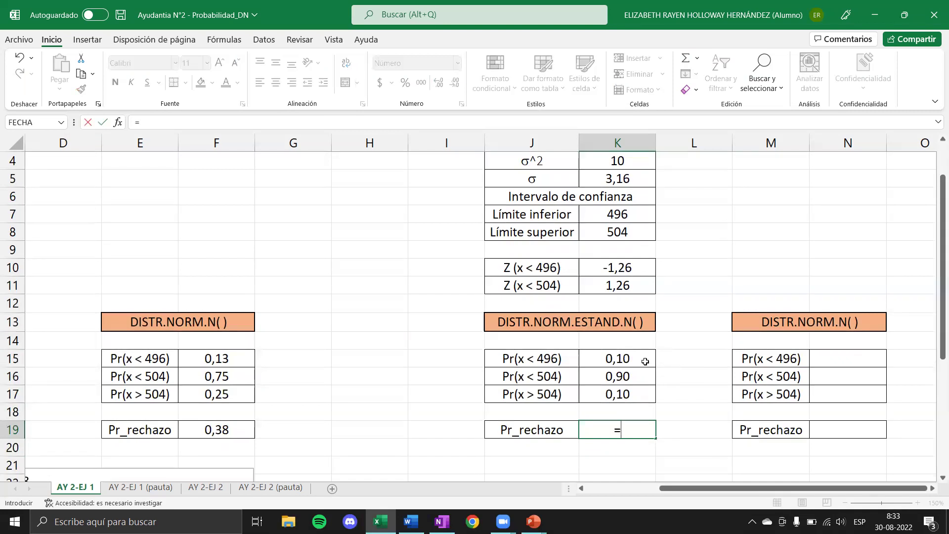
{"action": "left_click", "coordinate": [645, 362]}
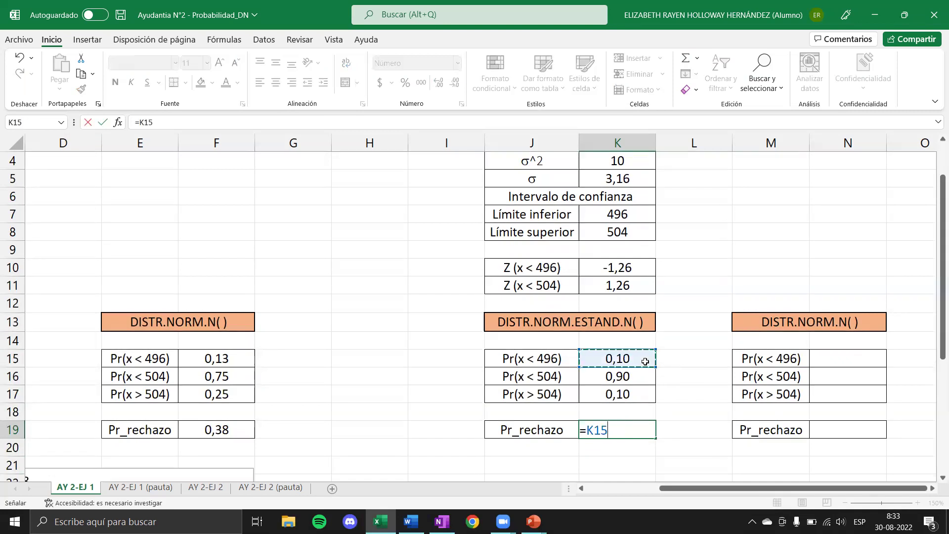
{"action": "type", "text": "+"}
{"action": "left_click", "coordinate": [645, 392]}
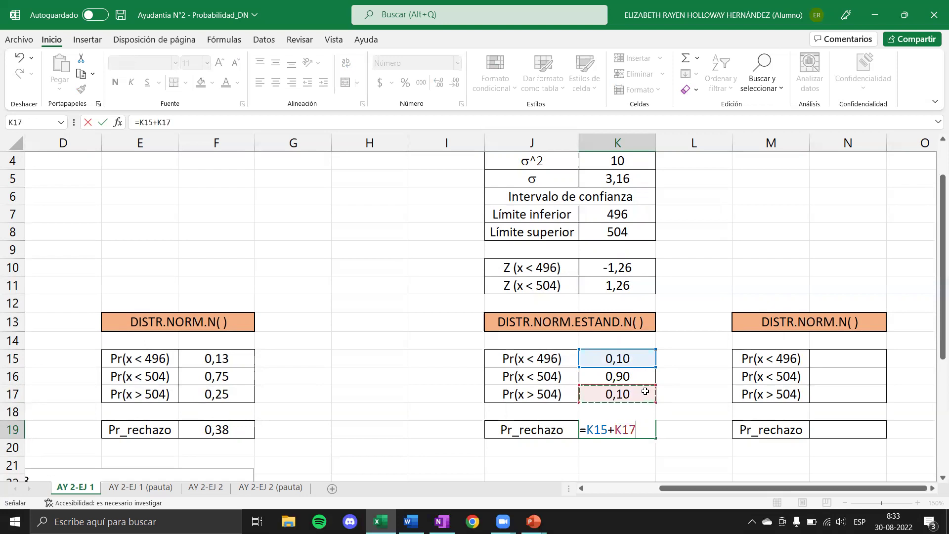
{"action": "key", "text": "Return"}
{"action": "double_click", "coordinate": [645, 392]}
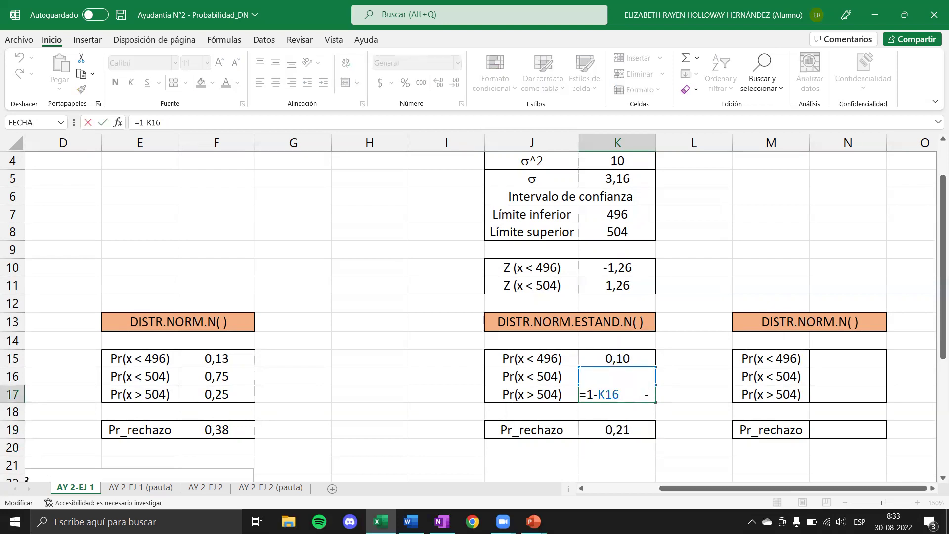
{"action": "key", "text": "Return"}
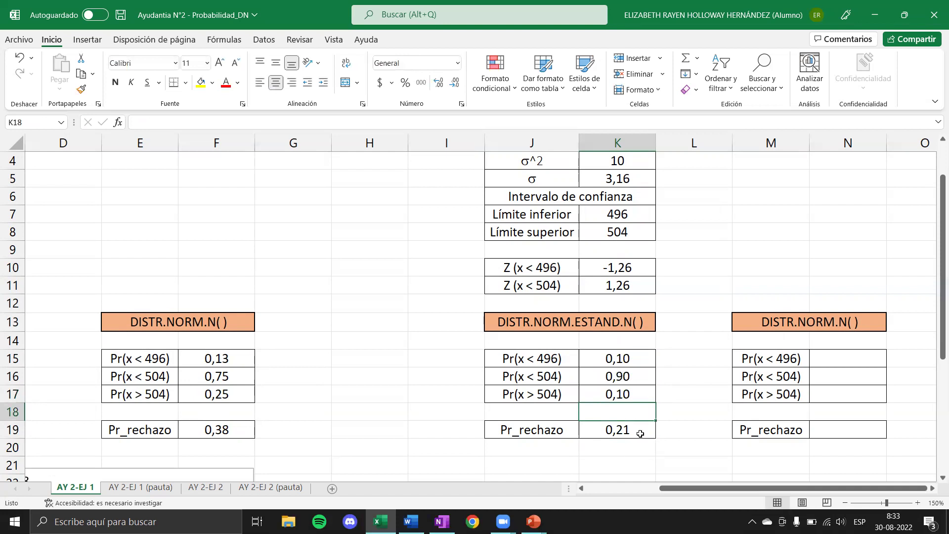
Step: Calculate the new system's Pr(x < 496) in N15 with =DISTR.NORM.N(K7;K3;K5;VERDADERO)
{"action": "left_click", "coordinate": [847, 357]}
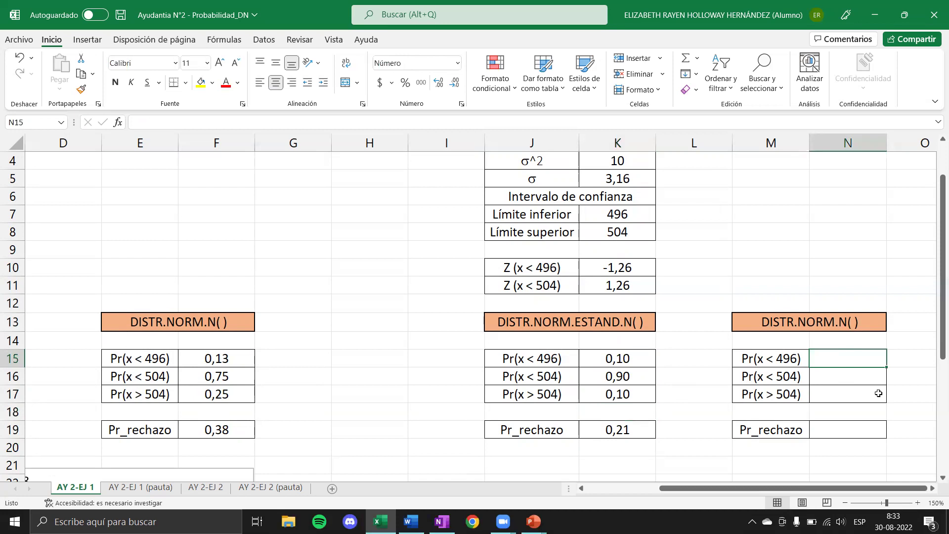
{"action": "type", "text": "=di"}
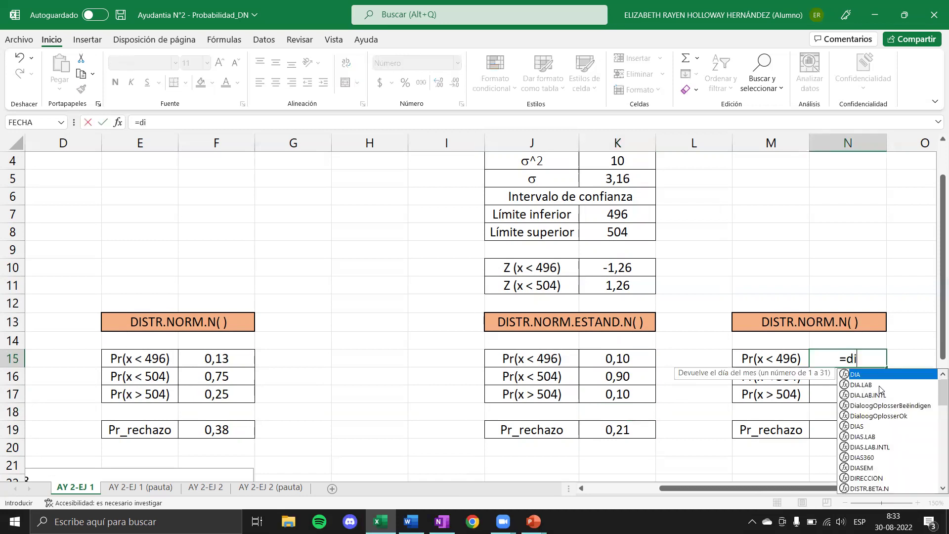
{"action": "type", "text": "str.n"}
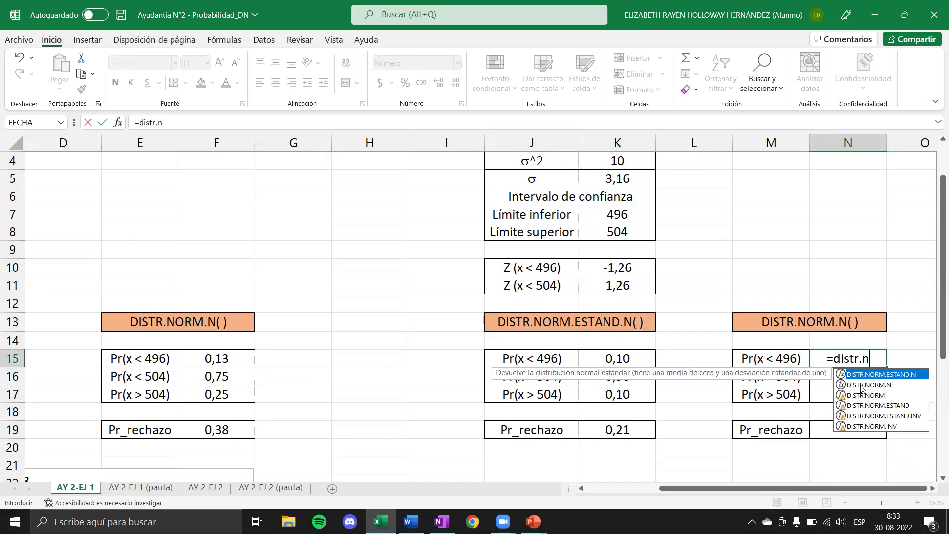
{"action": "double_click", "coordinate": [862, 385]}
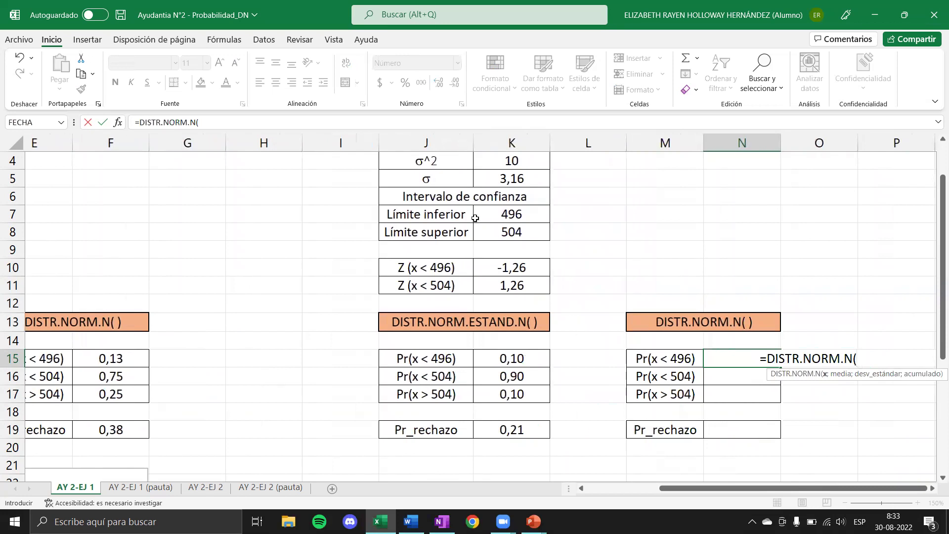
{"action": "left_click", "coordinate": [509, 214]}
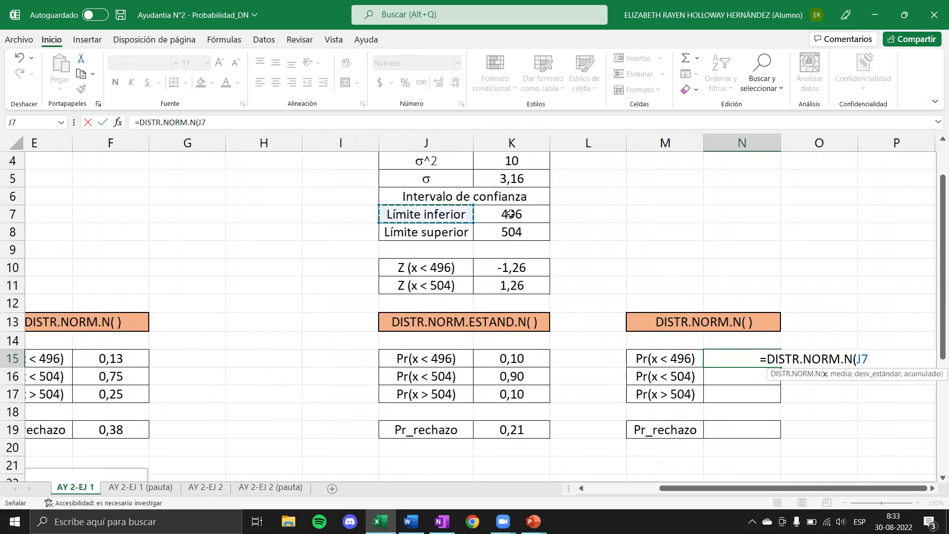
{"action": "type", "text": ";"}
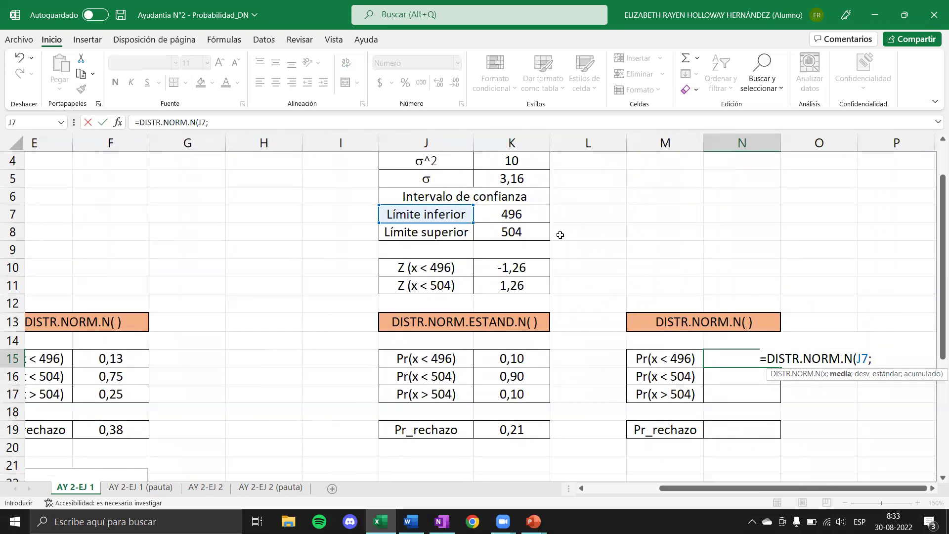
{"action": "scroll", "coordinate": [561, 234], "scroll_direction": "up", "scroll_amount": 1}
{"action": "scroll", "coordinate": [560, 235], "scroll_direction": "left", "scroll_amount": 2}
{"action": "left_click", "coordinate": [584, 196]}
{"action": "type", "text": ";"}
{"action": "left_click", "coordinate": [625, 234]}
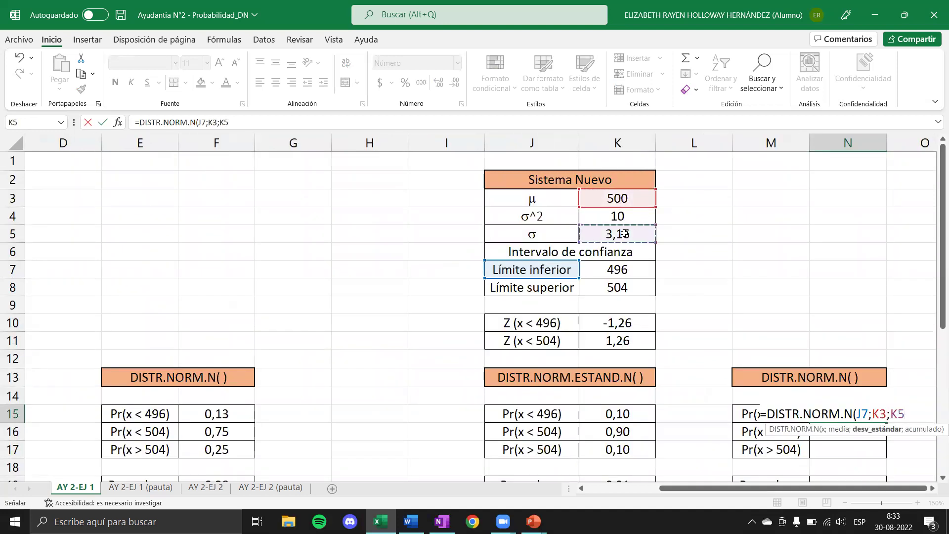
{"action": "left_click_drag", "start_coordinate": [581, 275], "coordinate": [593, 278]}
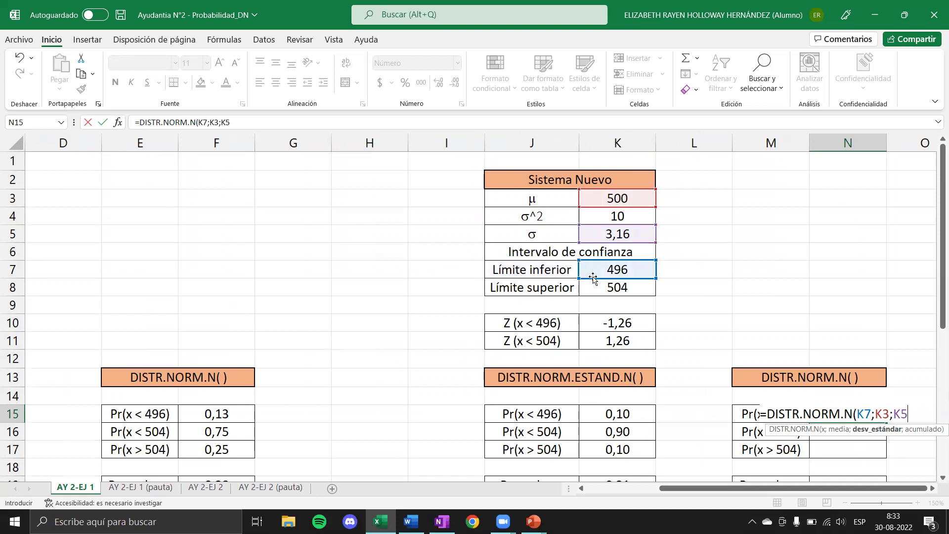
{"action": "type", "text": ";"}
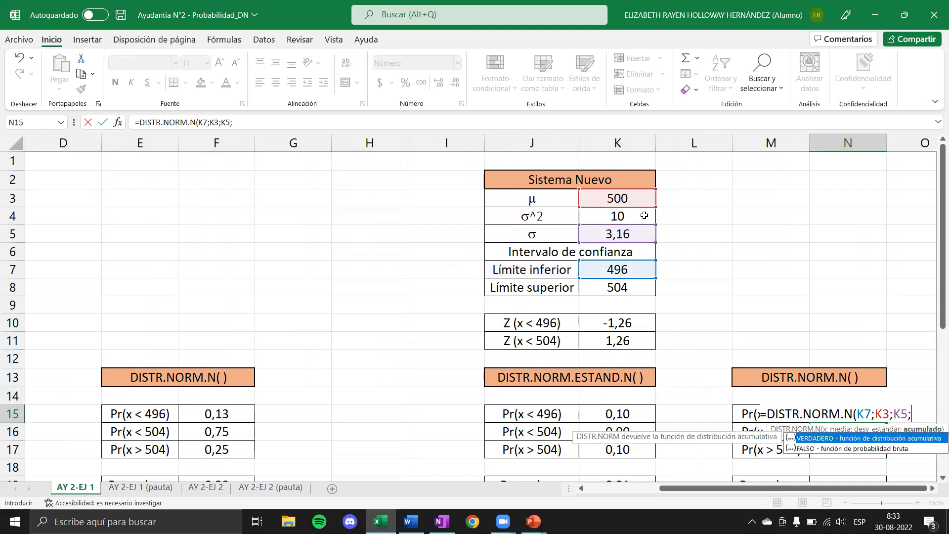
{"action": "type", "text": "v"}
{"action": "double_click", "coordinate": [818, 439]}
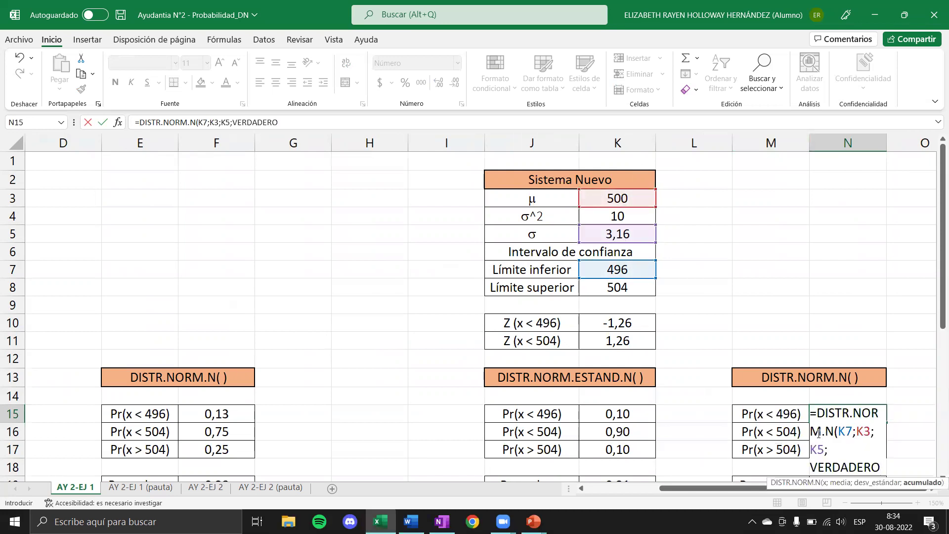
{"action": "type", "text": ")"}
{"action": "key", "text": "Return"}
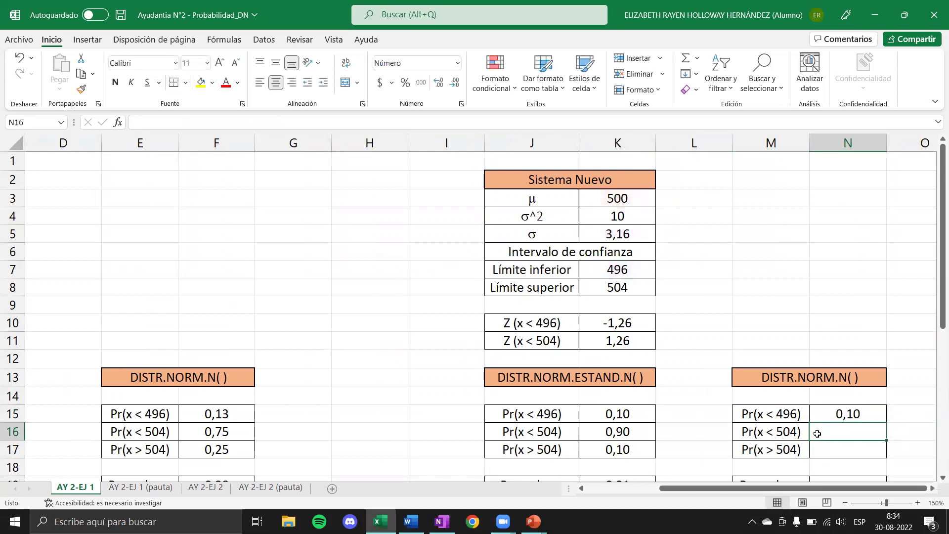
Step: Make the mean and standard deviation references in the N15 formula absolute as $K$3 and $K$5
{"action": "double_click", "coordinate": [848, 417]}
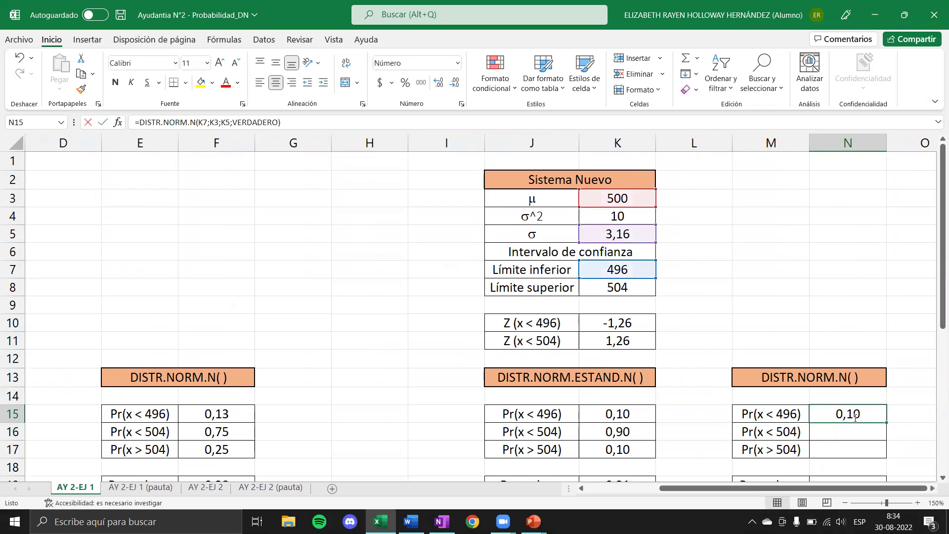
{"action": "double_click", "coordinate": [882, 414]}
{"action": "key", "text": "F4"}
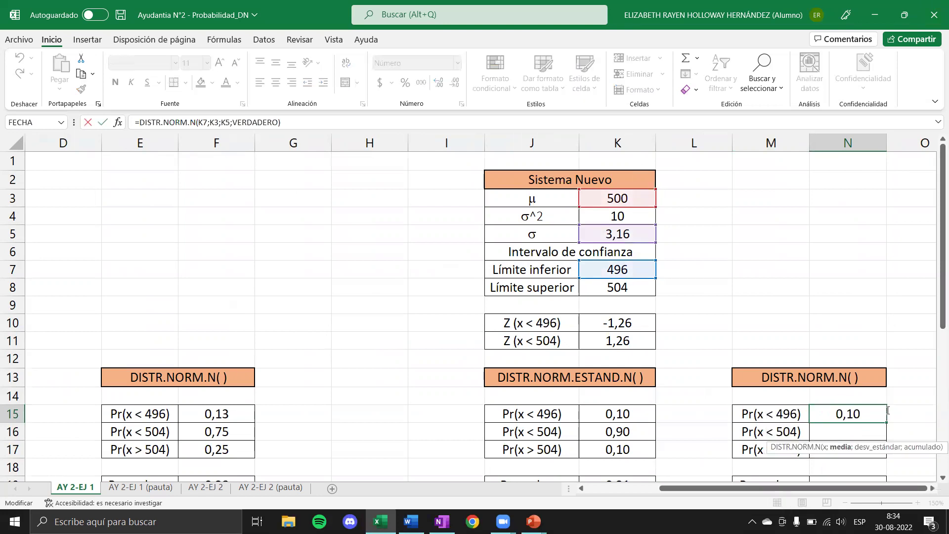
{"action": "double_click", "coordinate": [851, 451]}
{"action": "key", "text": "F4"}
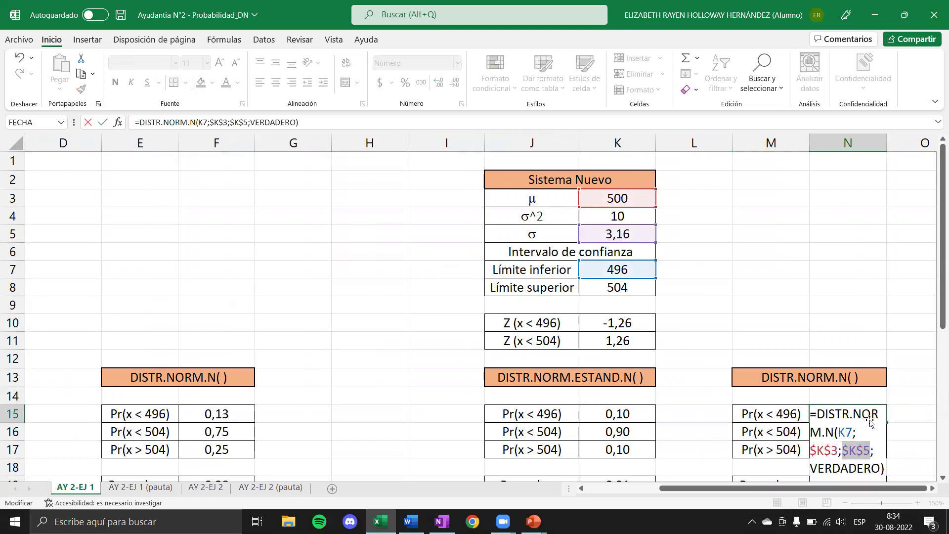
{"action": "key", "text": "ctrl+Return"}
Step: Fill the N15 formula down to Pr(x < 504) in N16 and calculate Pr(x > 504) in N17 with =1-N16
{"action": "left_click_drag", "start_coordinate": [885, 422], "coordinate": [883, 438]}
{"action": "double_click", "coordinate": [864, 431]}
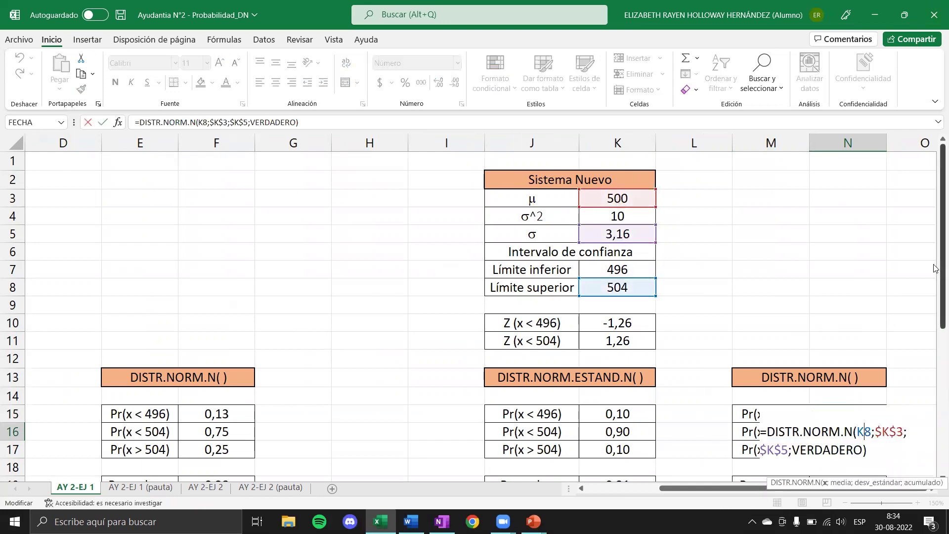
{"action": "key", "text": "Return"}
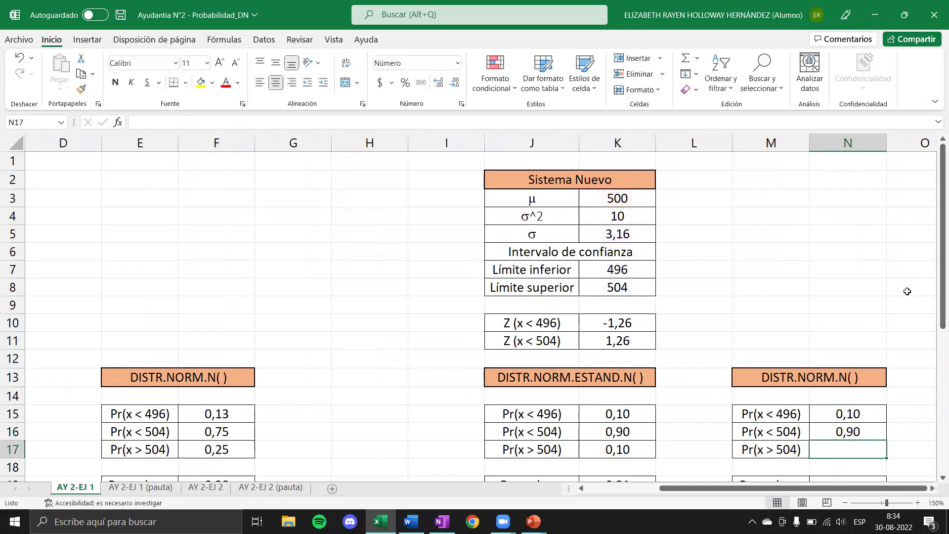
{"action": "type", "text": "=1-"}
{"action": "left_click", "coordinate": [859, 429]}
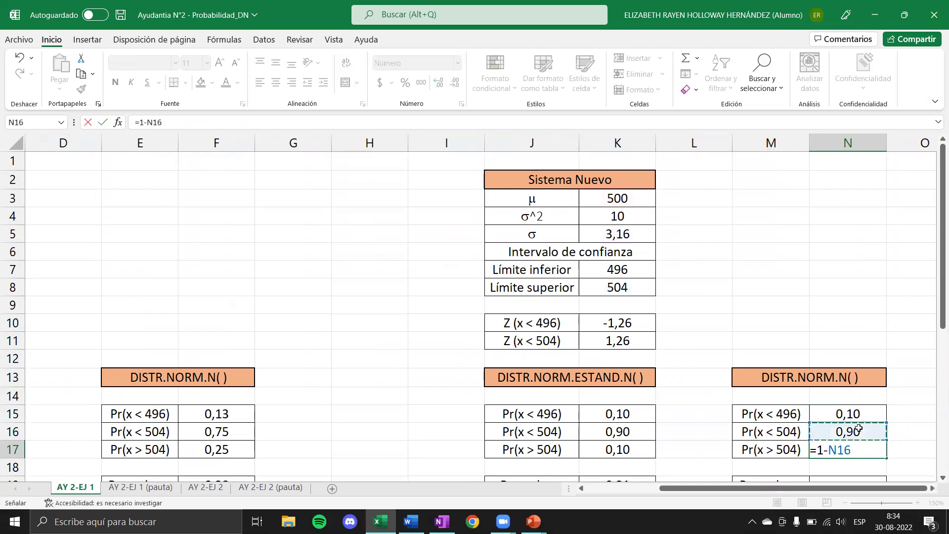
{"action": "key", "text": "Return"}
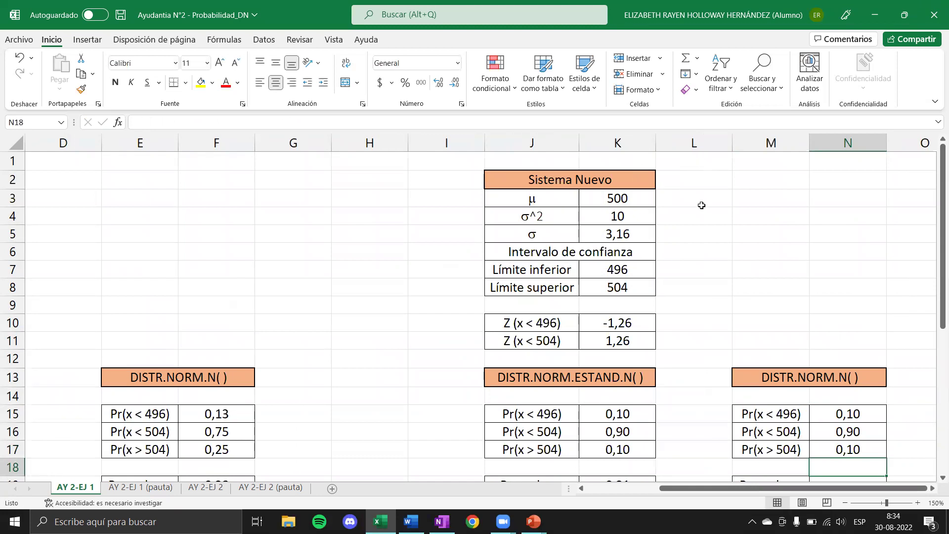
Step: Calculate the new system's Pr_rechazo in N19 with =N15+N17
{"action": "scroll", "coordinate": [702, 205], "scroll_direction": "down", "scroll_amount": 2}
{"action": "left_click", "coordinate": [847, 375]}
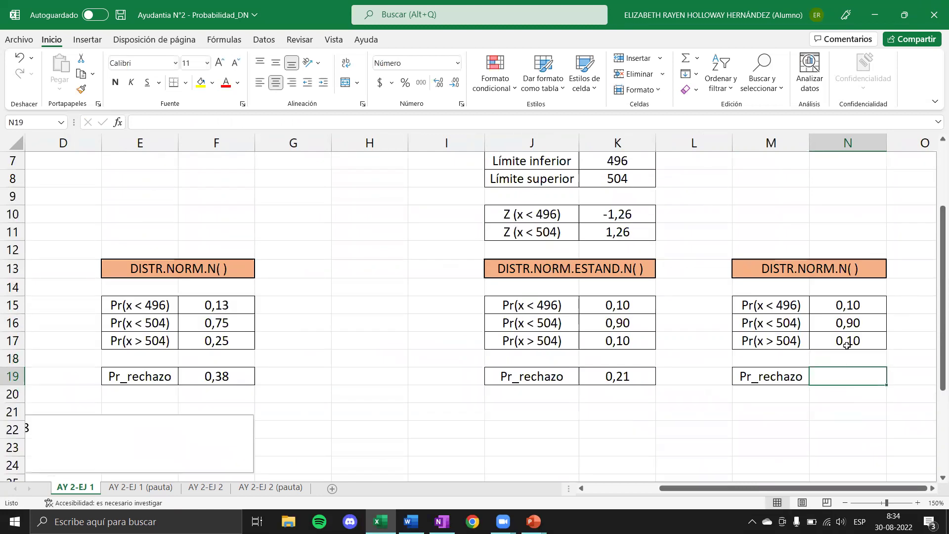
{"action": "type", "text": "="}
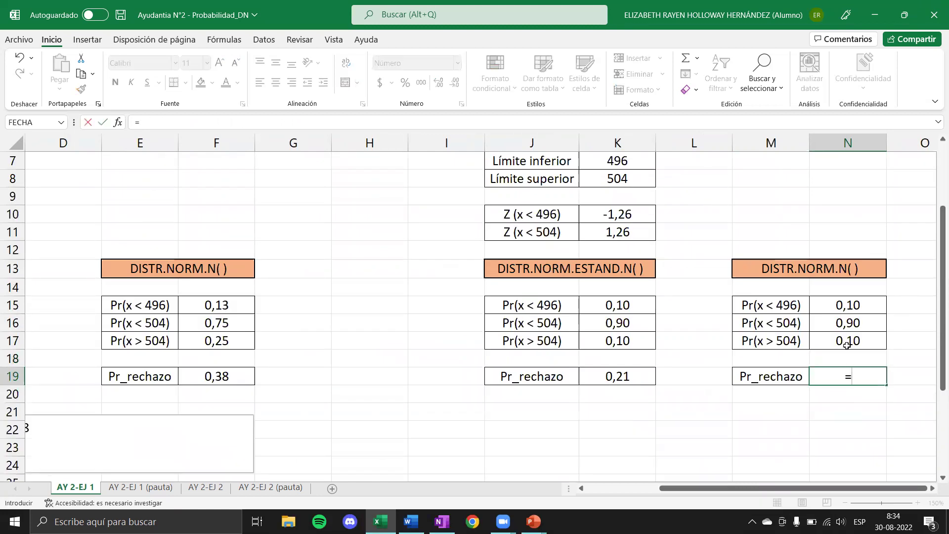
{"action": "left_click", "coordinate": [873, 304]}
{"action": "type", "text": "+"}
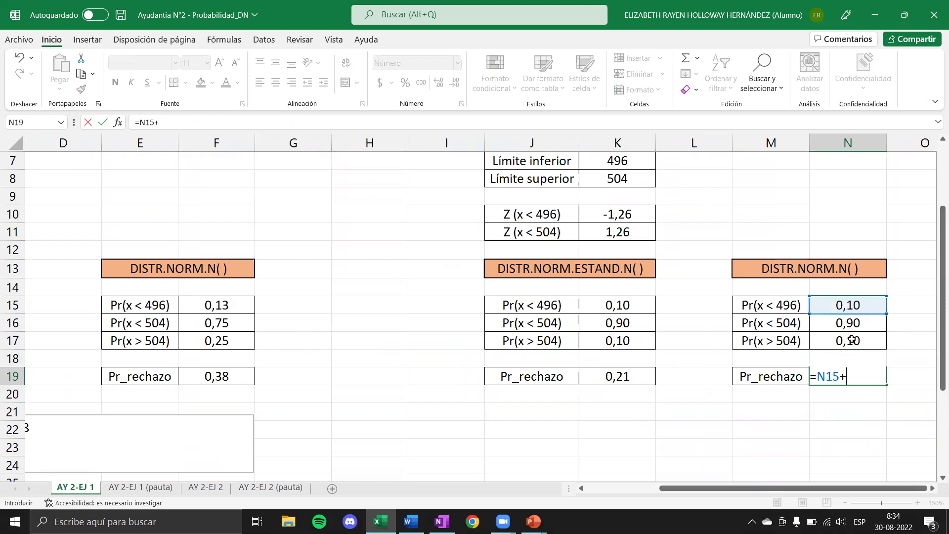
{"action": "left_click", "coordinate": [852, 339]}
{"action": "key", "text": "Return"}
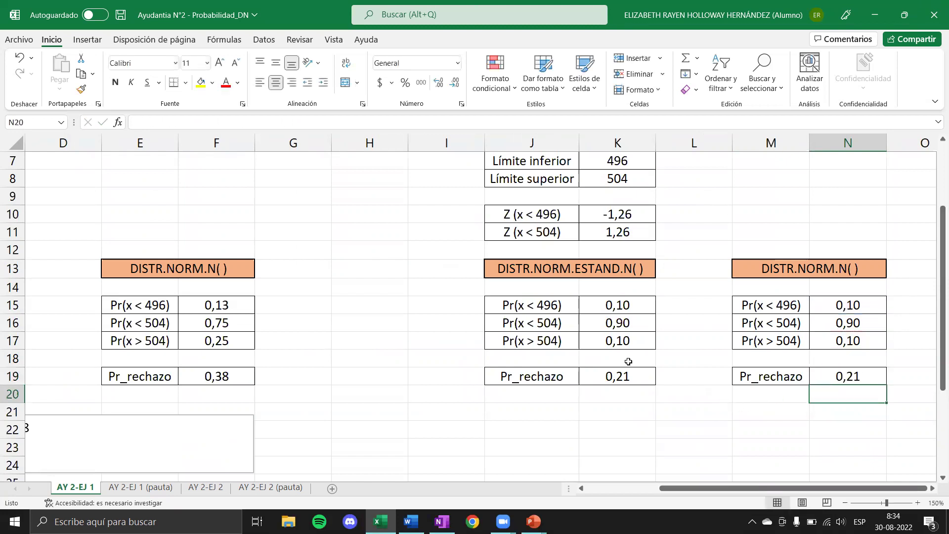
Step: Move the Pérdidas text box to rows 21–24 under the new system's tables and change its rejection probability to 0,21
{"action": "scroll", "coordinate": [697, 364], "scroll_direction": "down", "scroll_amount": 1}
{"action": "left_click", "coordinate": [188, 395]}
{"action": "left_click_drag", "start_coordinate": [144, 420], "coordinate": [766, 416]}
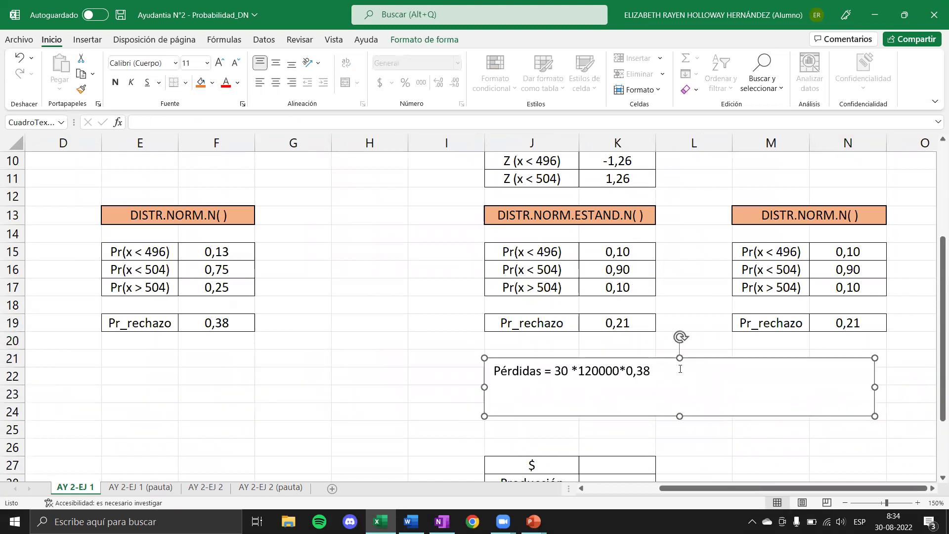
{"action": "double_click", "coordinate": [649, 371]}
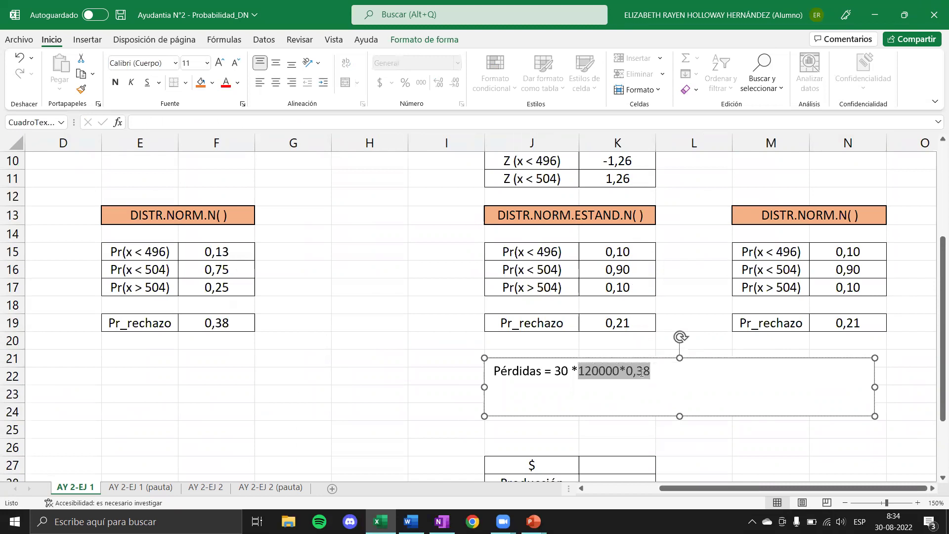
{"action": "left_click", "coordinate": [642, 372]}
{"action": "key", "text": "BackSpace"}
{"action": "key", "text": "Delete"}
{"action": "type", "text": "21"}
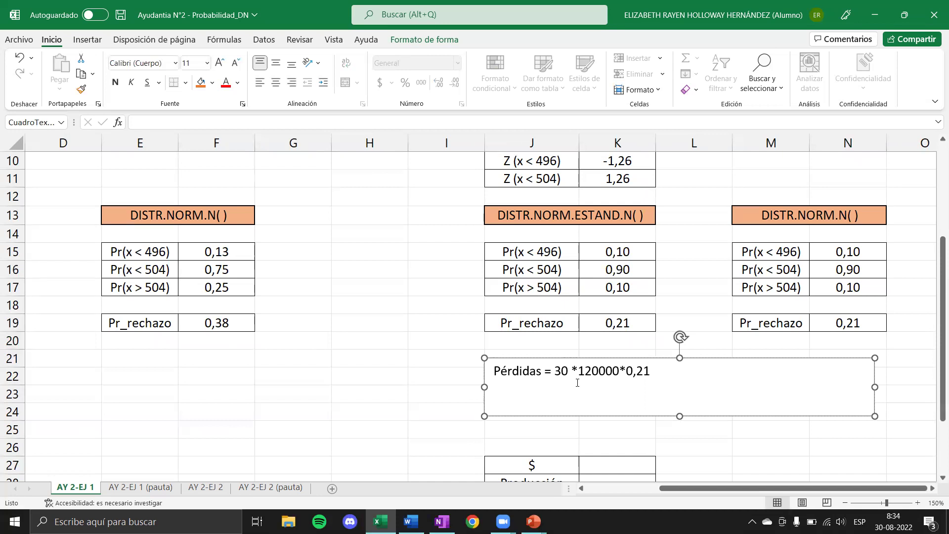
Step: Enter 30 as the new system's $ value in K27 and 120.000 as Producción in K28
{"action": "scroll", "coordinate": [577, 383], "scroll_direction": "down", "scroll_amount": 2}
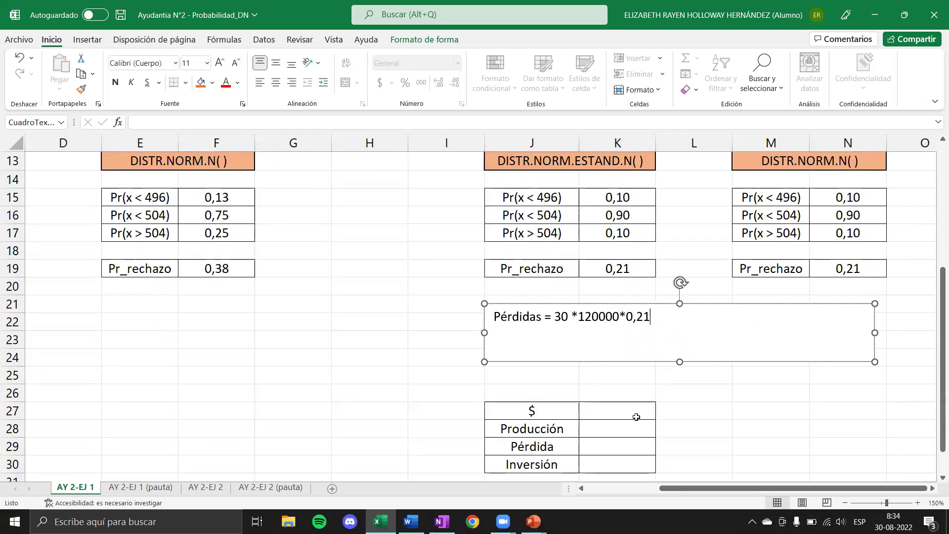
{"action": "left_click", "coordinate": [618, 360]}
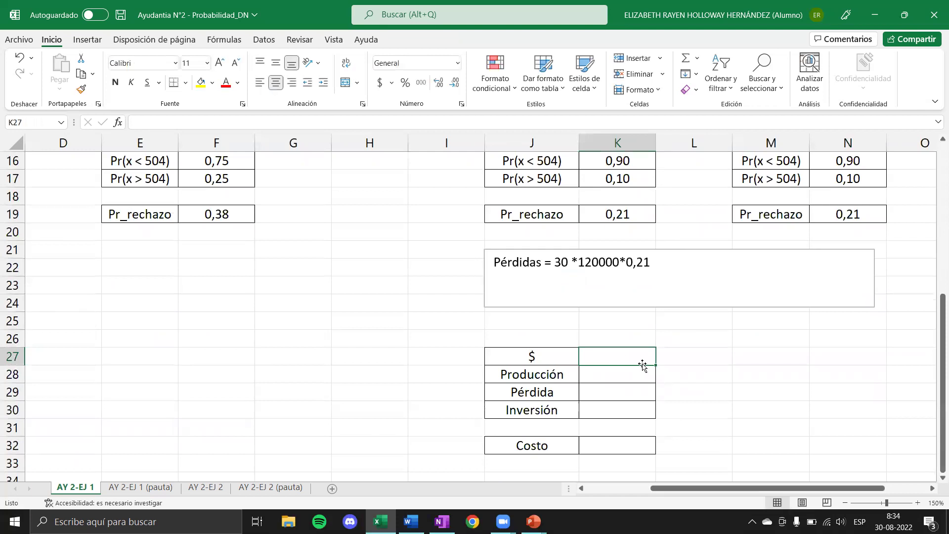
{"action": "type", "text": "30"}
{"action": "key", "text": "Return"}
{"action": "type", "text": "12"}
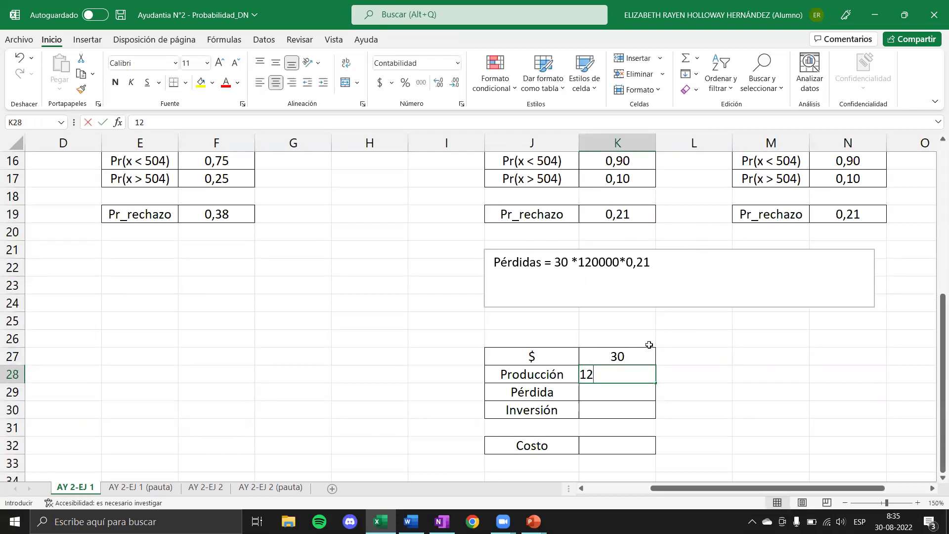
{"action": "type", "text": "0.000"}
{"action": "key", "text": "Return"}
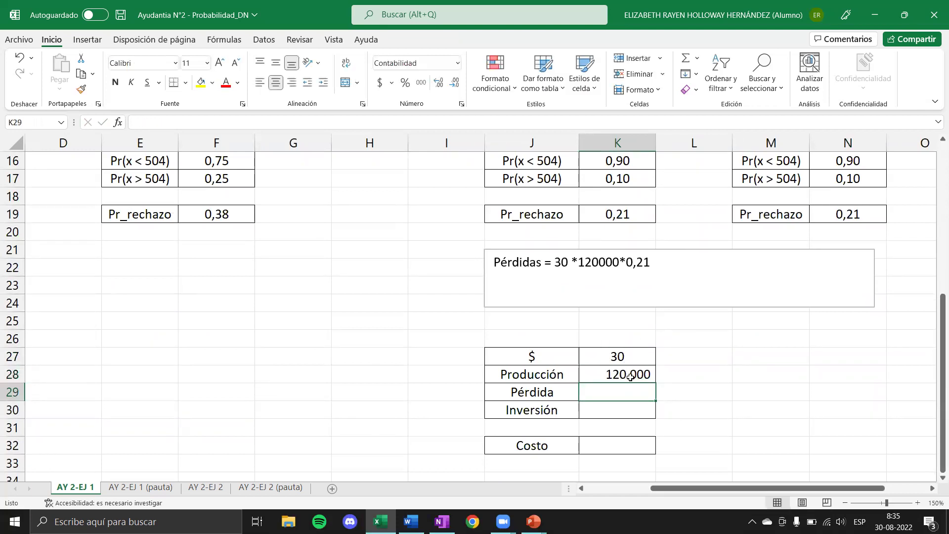
Step: Calculate the new system's Pérdida in K29 with =N19*K27*K28 and check its formula
{"action": "type", "text": "="}
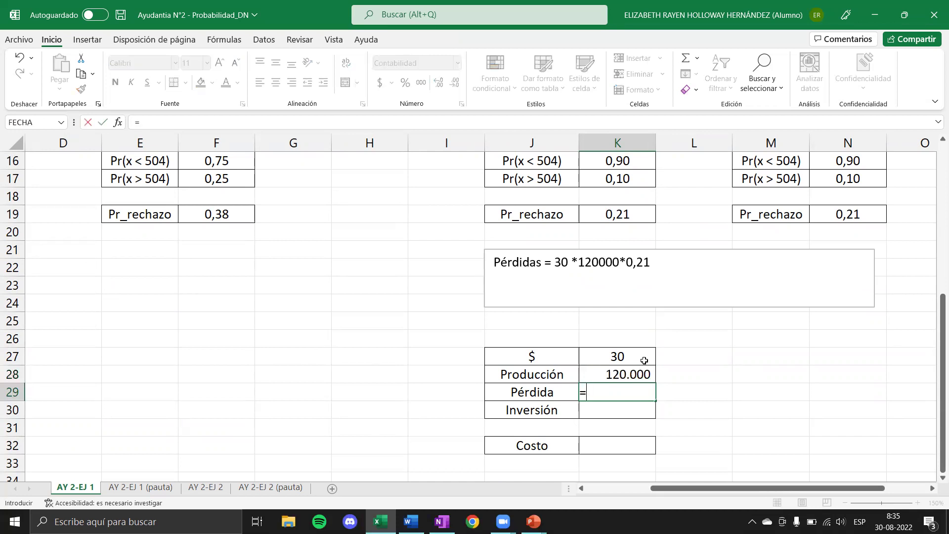
{"action": "left_click", "coordinate": [840, 214]}
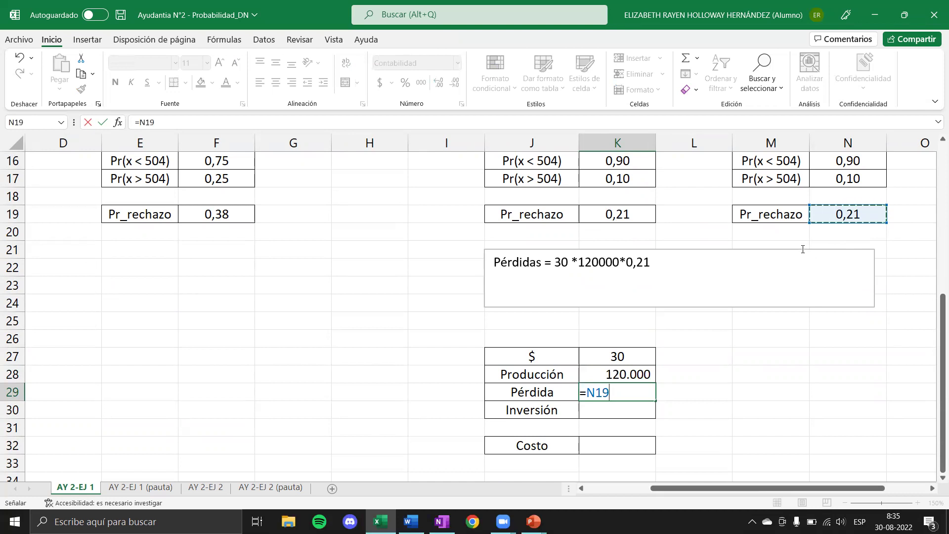
{"action": "type", "text": "*"}
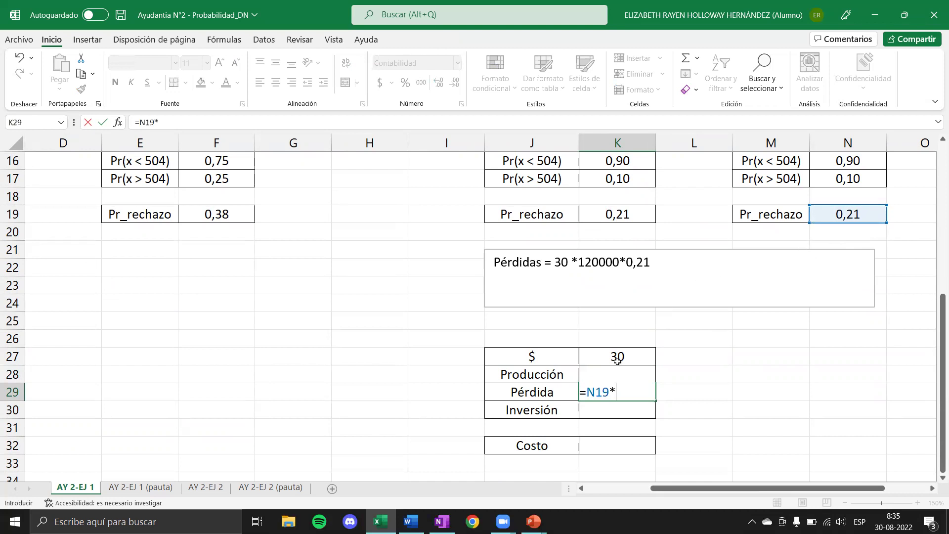
{"action": "left_click", "coordinate": [617, 360]}
{"action": "type", "text": "*"}
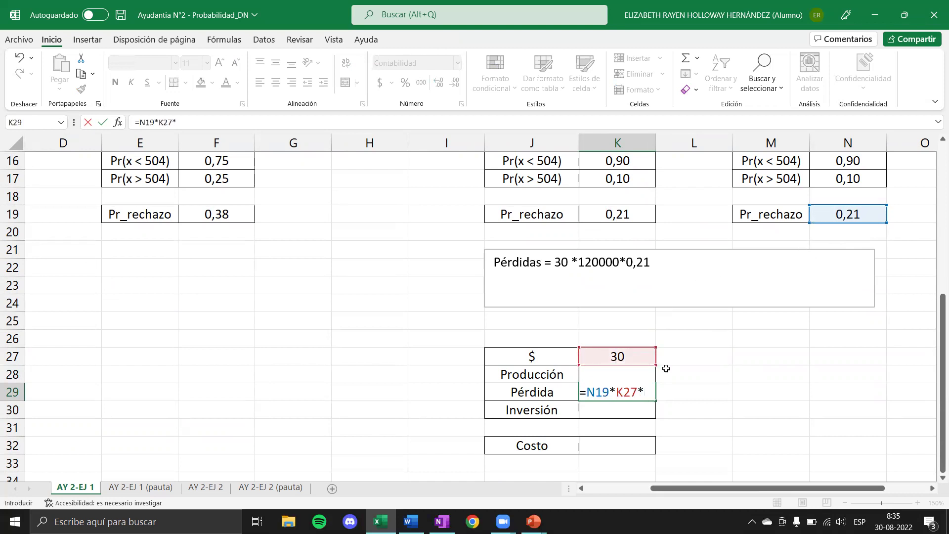
{"action": "key", "text": "Up"}
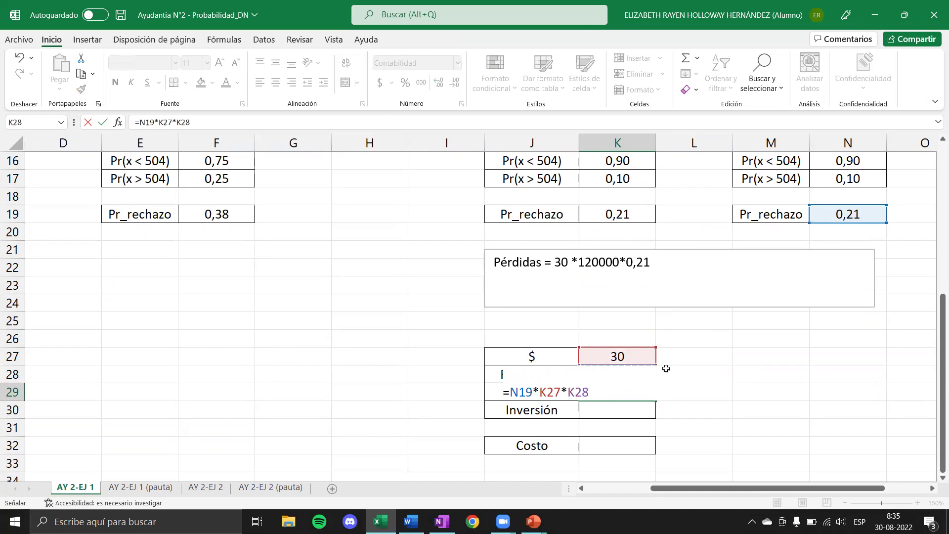
{"action": "key", "text": "Return"}
{"action": "double_click", "coordinate": [629, 391]}
{"action": "key", "text": "Return"}
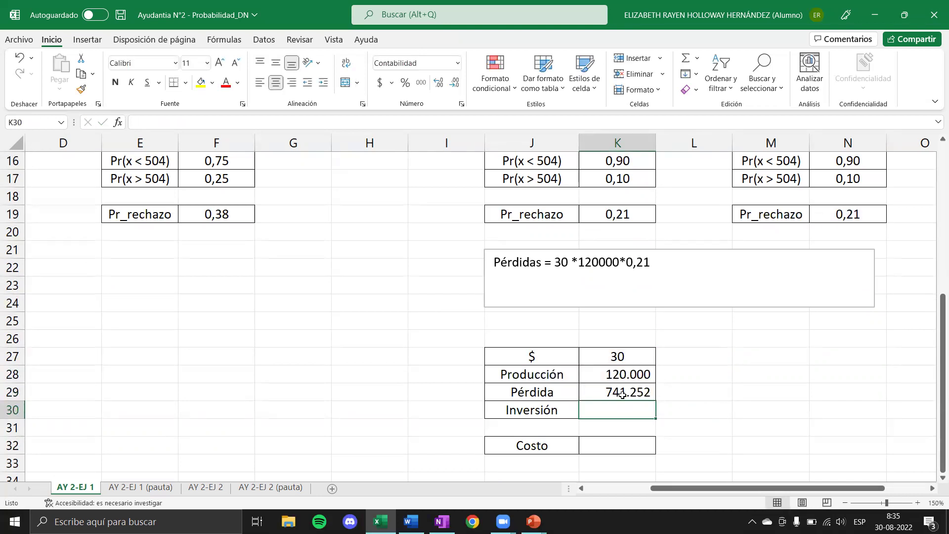
Step: Enter 400.000 as the new system's Inversión in K30
{"action": "left_click", "coordinate": [635, 393]}
{"action": "left_click", "coordinate": [619, 407]}
{"action": "type", "text": "400000"}
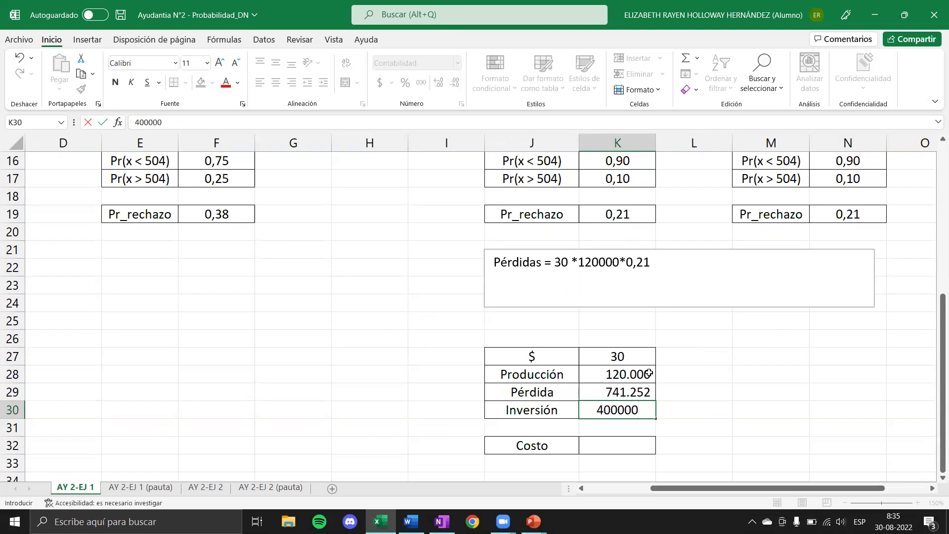
{"action": "left_click", "coordinate": [623, 411]}
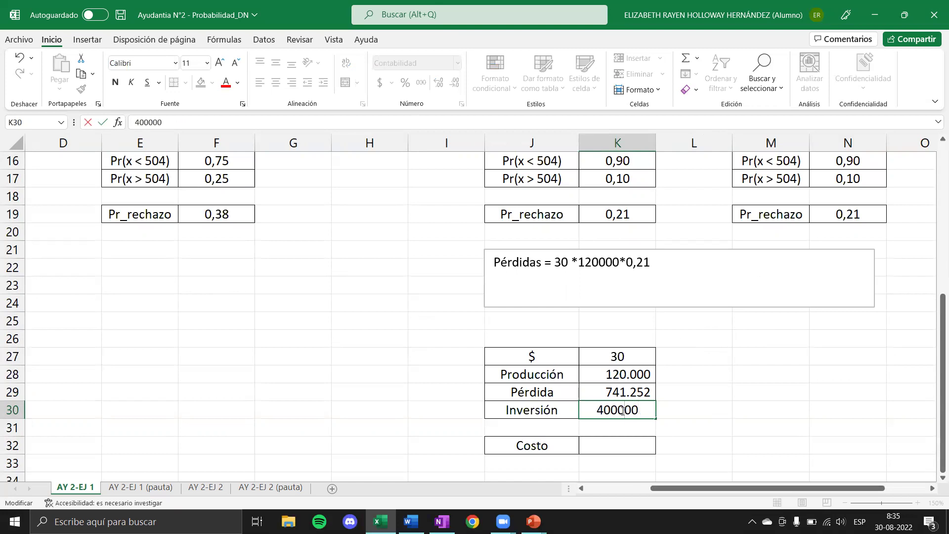
Step: Calculate the new system's Costo in K32 with =K29+K30, adding its loss and its investment
{"action": "left_click", "coordinate": [625, 444]}
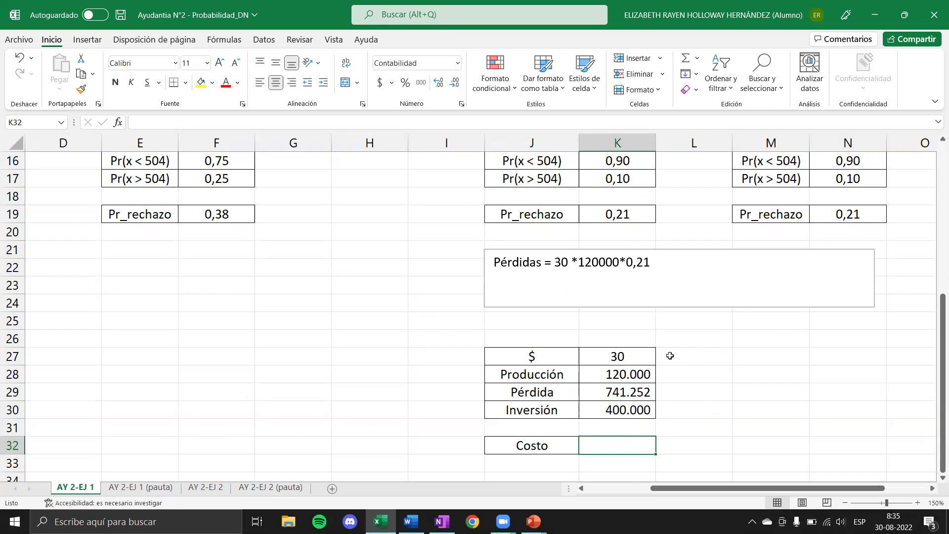
{"action": "type", "text": "="}
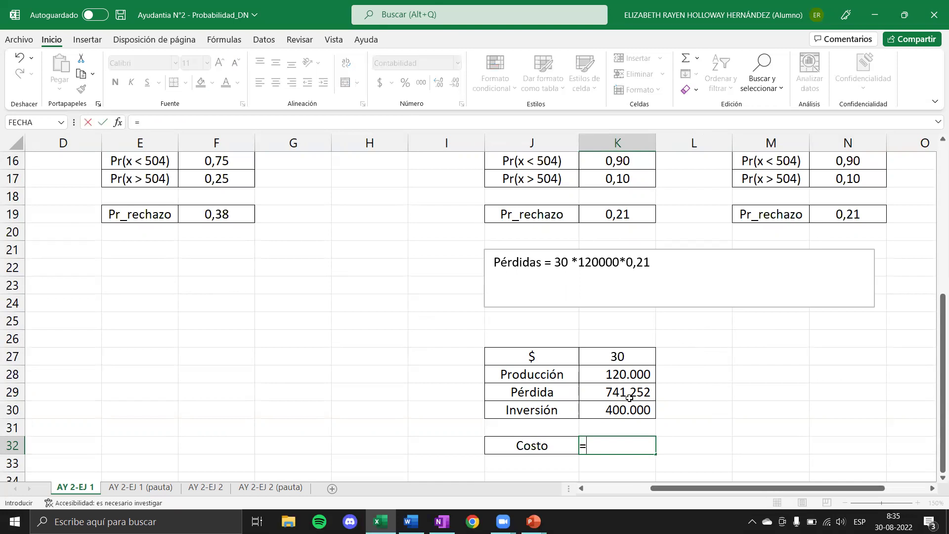
{"action": "left_click", "coordinate": [643, 389]}
{"action": "type", "text": "+"}
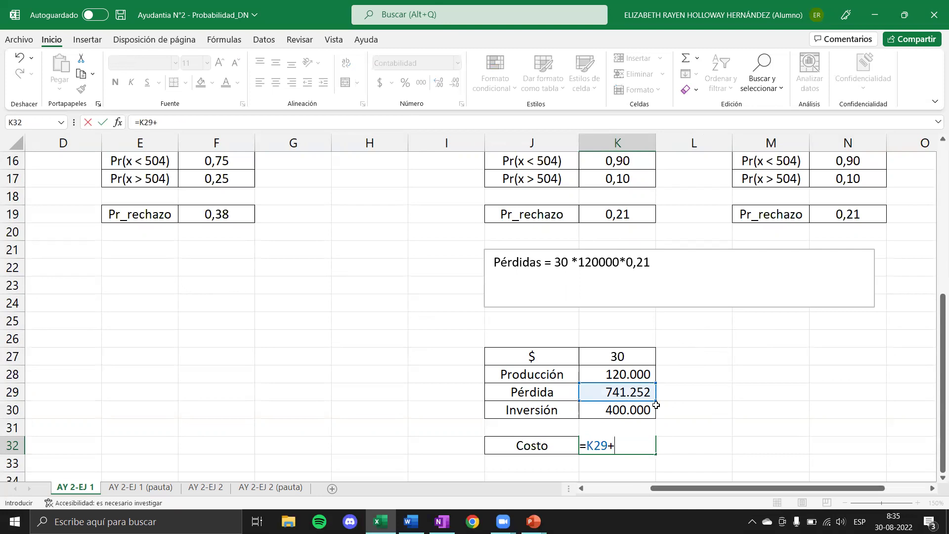
{"action": "left_click", "coordinate": [637, 410]}
{"action": "key", "text": "Return"}
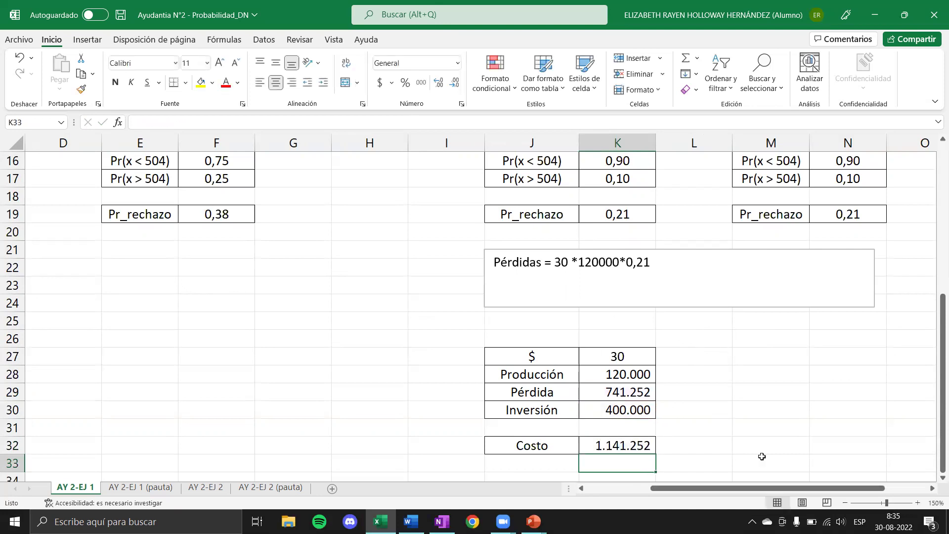
Step: Format the new system's Costo value in K32 as accounting currency with the $ symbol
{"action": "scroll", "coordinate": [719, 435], "scroll_direction": "left", "scroll_amount": 1}
{"action": "scroll", "coordinate": [720, 436], "scroll_direction": "left", "scroll_amount": 1}
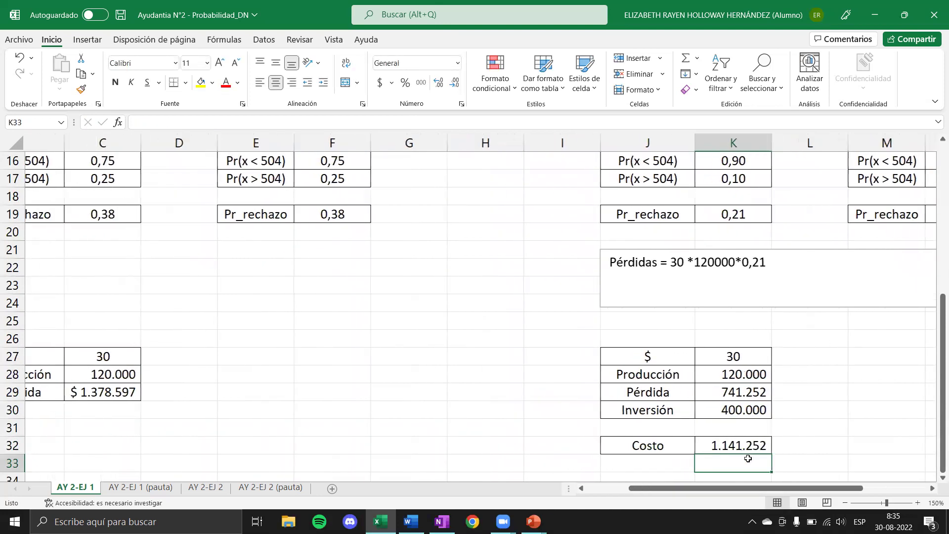
{"action": "left_click", "coordinate": [662, 446]}
{"action": "left_click", "coordinate": [380, 82]}
Step: Compare the old system's Pérdida in C29 with the new system's Costo, and reread Problem 1's investment recovery criterion in Word
{"action": "left_click", "coordinate": [96, 392]}
{"action": "scroll", "coordinate": [346, 385], "scroll_direction": "left", "scroll_amount": 2}
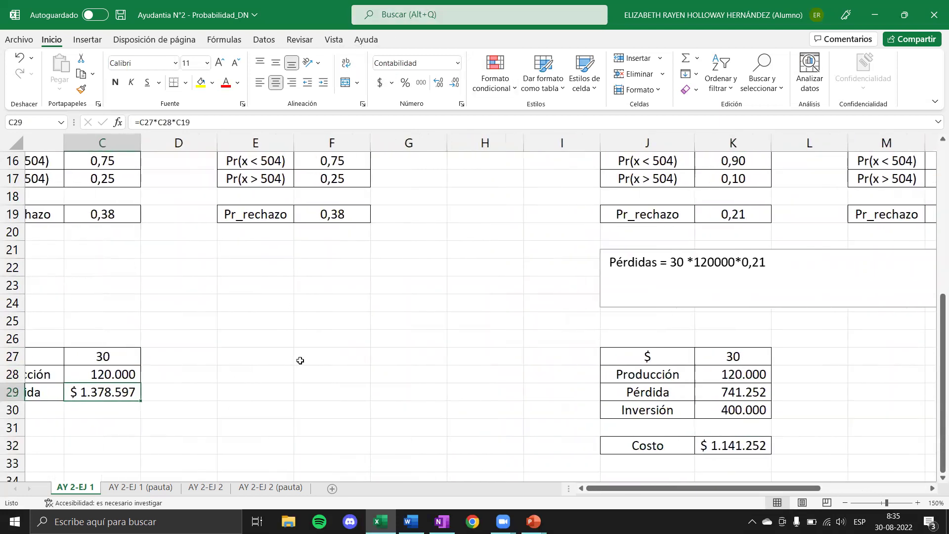
{"action": "scroll", "coordinate": [683, 441], "scroll_direction": "left", "scroll_amount": 3}
{"action": "scroll", "coordinate": [685, 430], "scroll_direction": "down", "scroll_amount": 1}
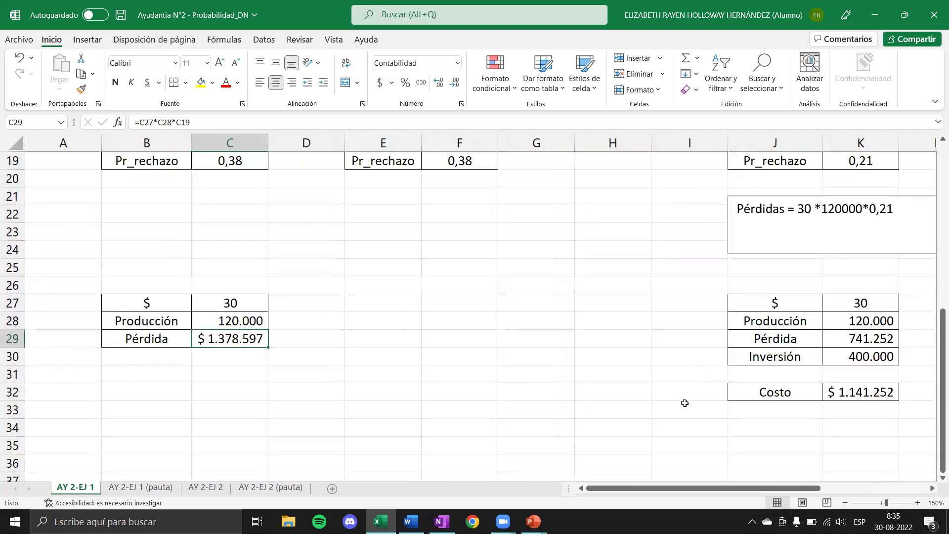
{"action": "scroll", "coordinate": [684, 397], "scroll_direction": "down", "scroll_amount": 1}
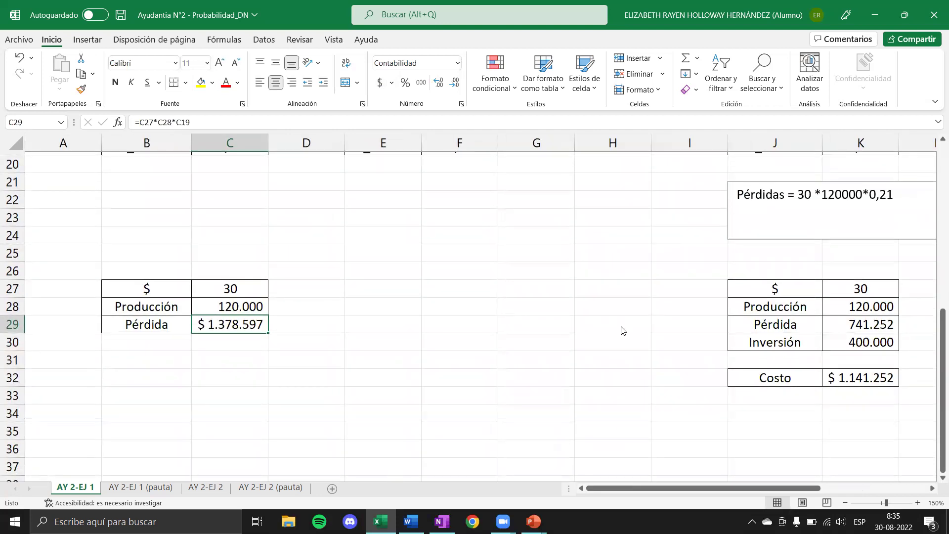
{"action": "key", "text": "alt+Tab"}
{"action": "left_click", "coordinate": [417, 346]}
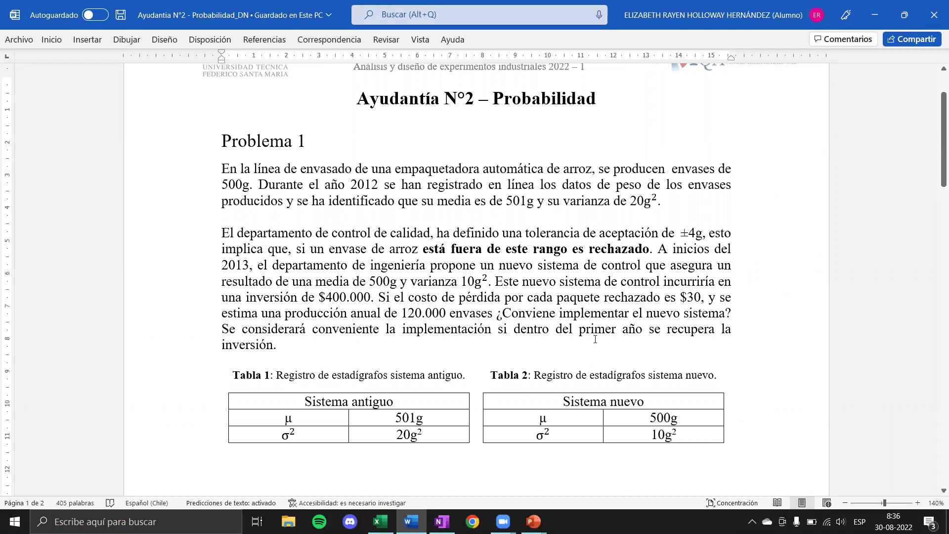
{"action": "key", "text": "alt+Tab"}
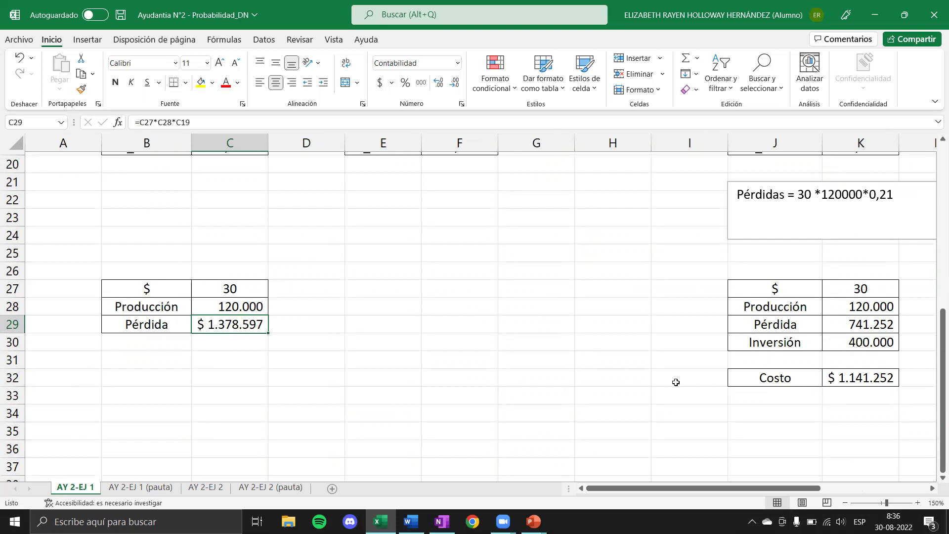
Step: Insert an empty text box between the two cost tables, spanning about columns D to I and rows 32 to 36
{"action": "left_click", "coordinate": [676, 365]}
{"action": "left_click", "coordinate": [615, 383]}
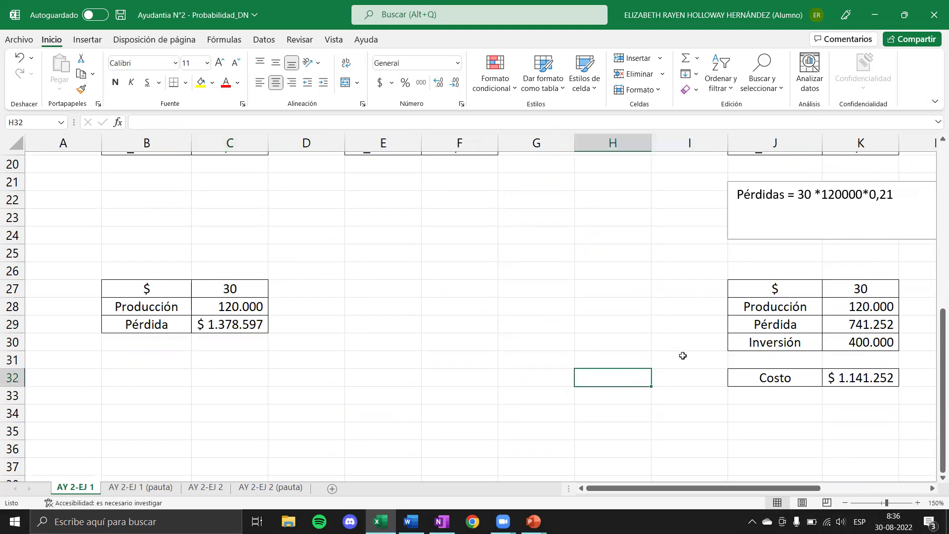
{"action": "left_click", "coordinate": [87, 40]}
{"action": "left_click", "coordinate": [864, 69]}
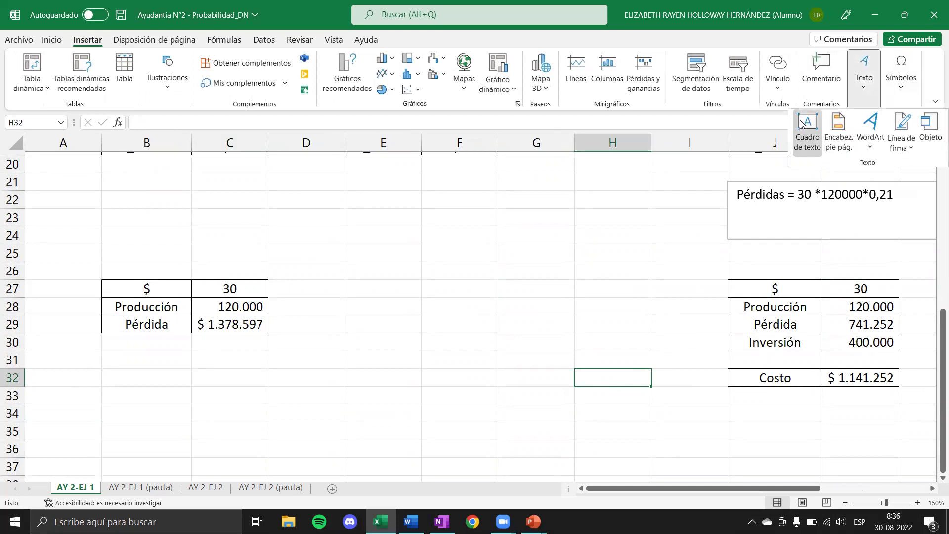
{"action": "left_click", "coordinate": [807, 133]}
{"action": "left_click_drag", "start_coordinate": [459, 421], "coordinate": [673, 459]}
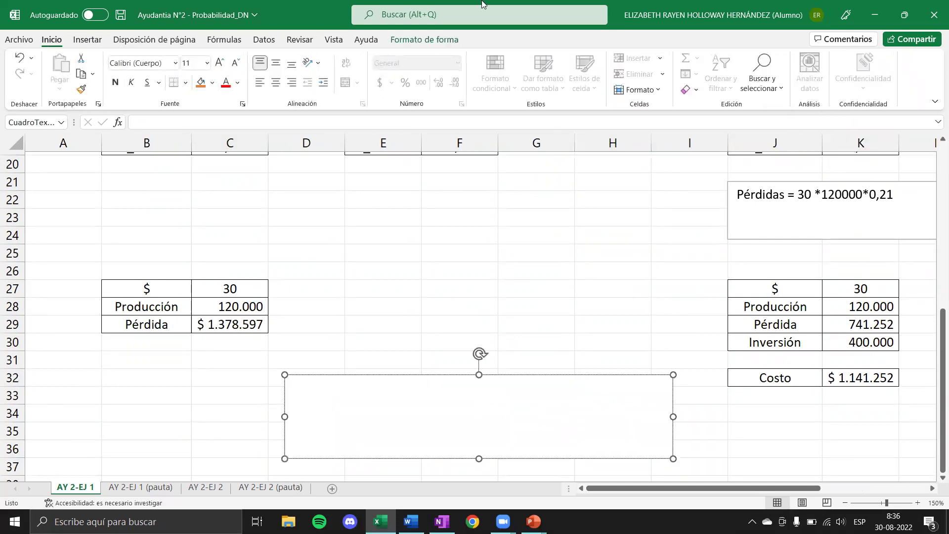
Step: Write the conclusion "Es conveniente realizar el cambio desde el sistema antiguo al sistema nuevo," in the new text box
{"action": "type", "text": "Es conveniente realiza"}
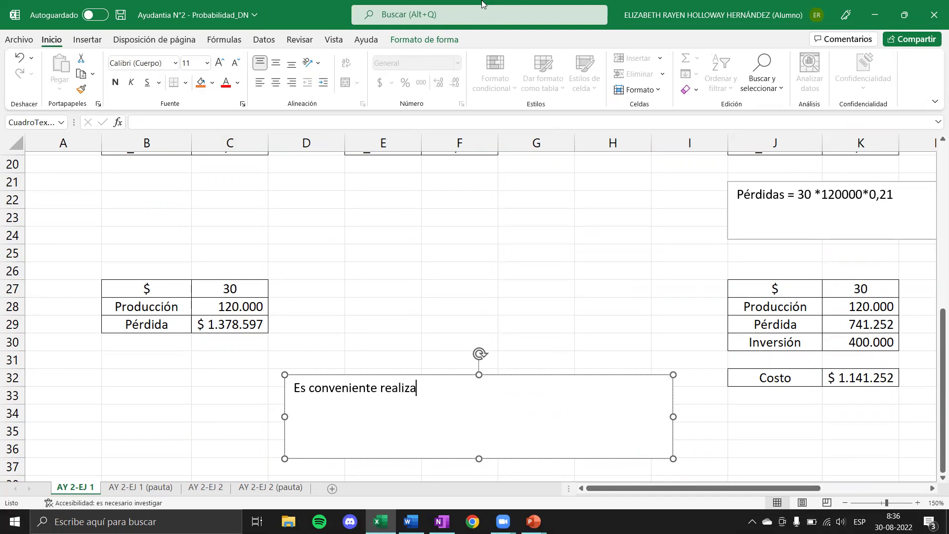
{"action": "type", "text": "r el cambio desde el "}
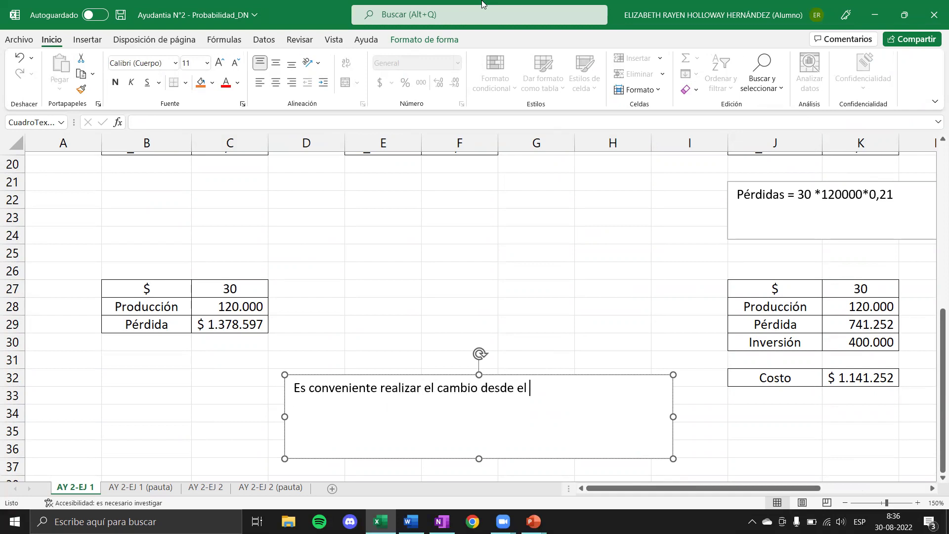
{"action": "type", "text": "sistema antigu"}
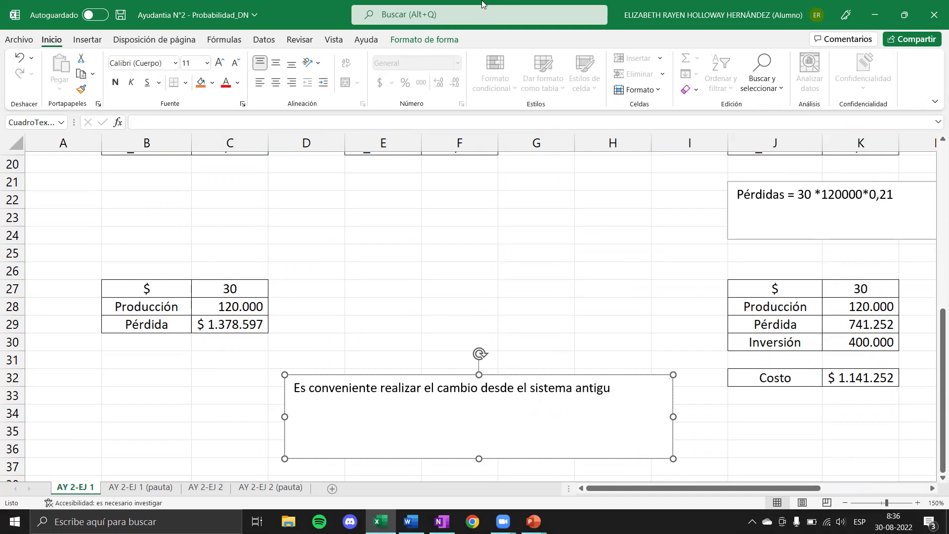
{"action": "type", "text": "o al sistema nuevo,"}
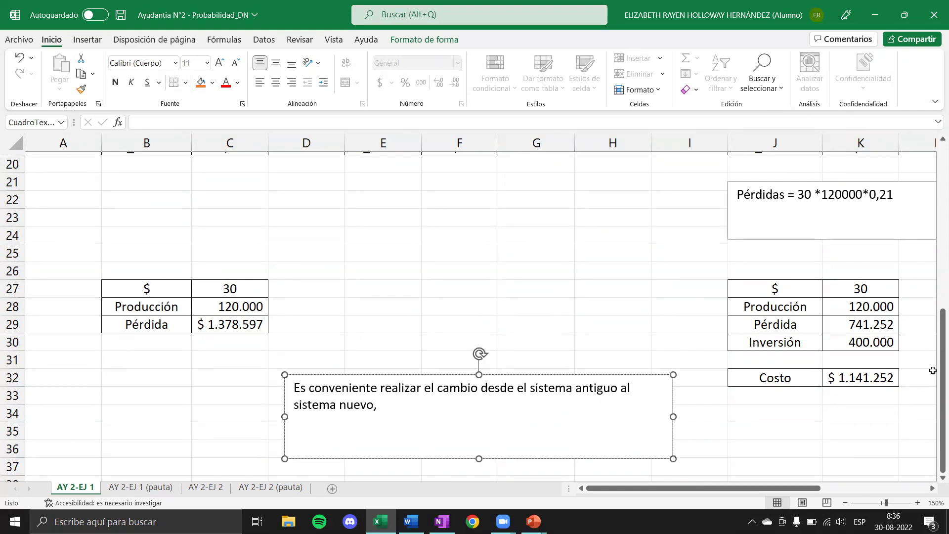
Step: Review the new system's Costo in K32 against the old system's Pérdida in C29, and save the workbook
{"action": "left_click", "coordinate": [860, 367]}
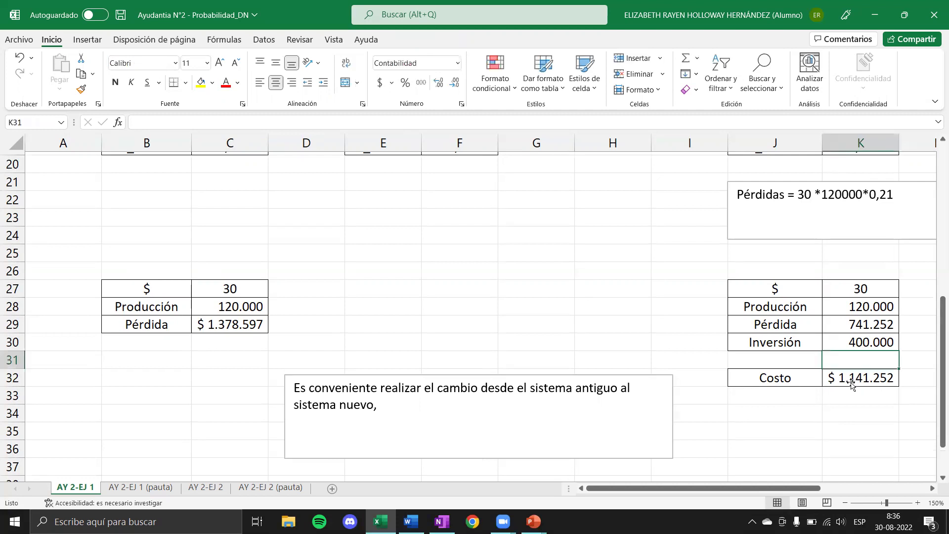
{"action": "left_click", "coordinate": [860, 382]}
{"action": "scroll", "coordinate": [854, 368], "scroll_direction": "down", "scroll_amount": 1}
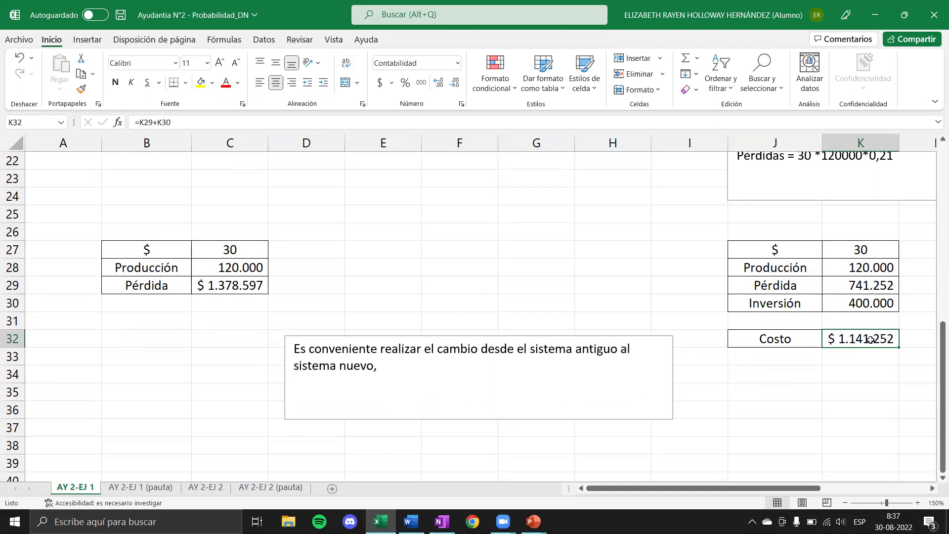
{"action": "left_click", "coordinate": [234, 291]}
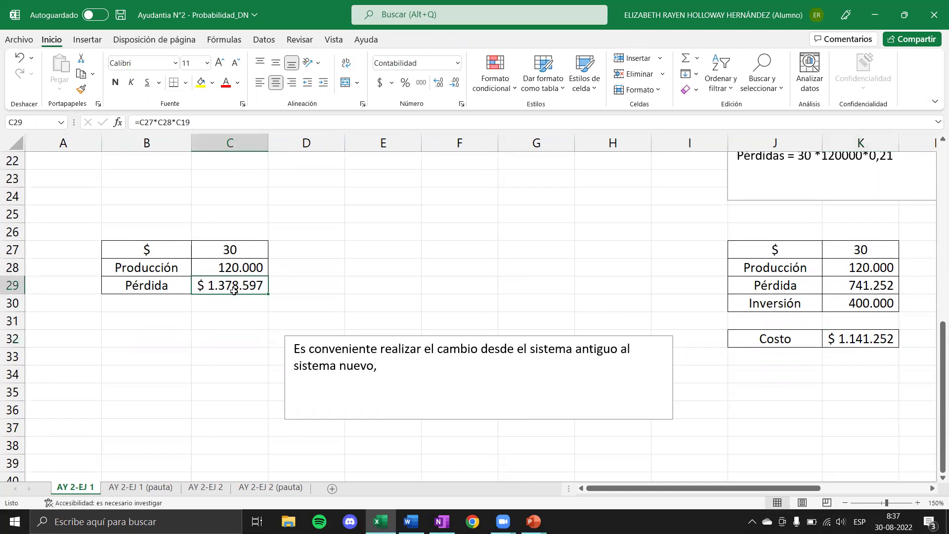
{"action": "scroll", "coordinate": [238, 289], "scroll_direction": "up", "scroll_amount": 4}
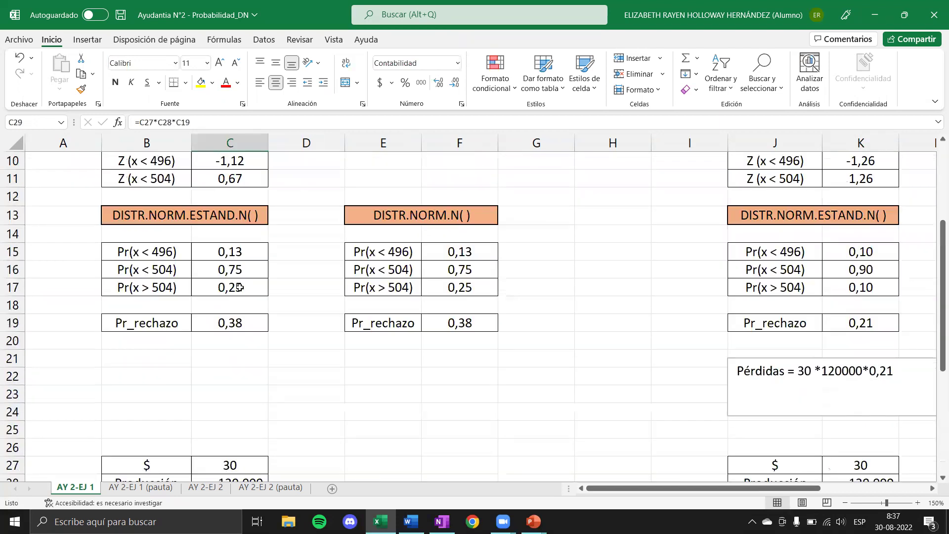
{"action": "scroll", "coordinate": [240, 288], "scroll_direction": "up", "scroll_amount": 2}
{"action": "scroll", "coordinate": [494, 263], "scroll_direction": "down", "scroll_amount": 5}
{"action": "key", "text": "ctrl+s"}
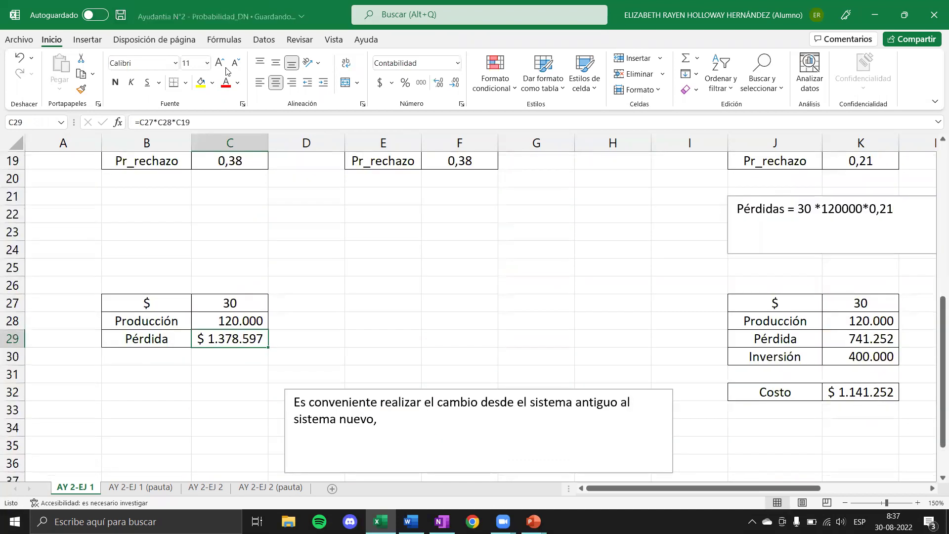